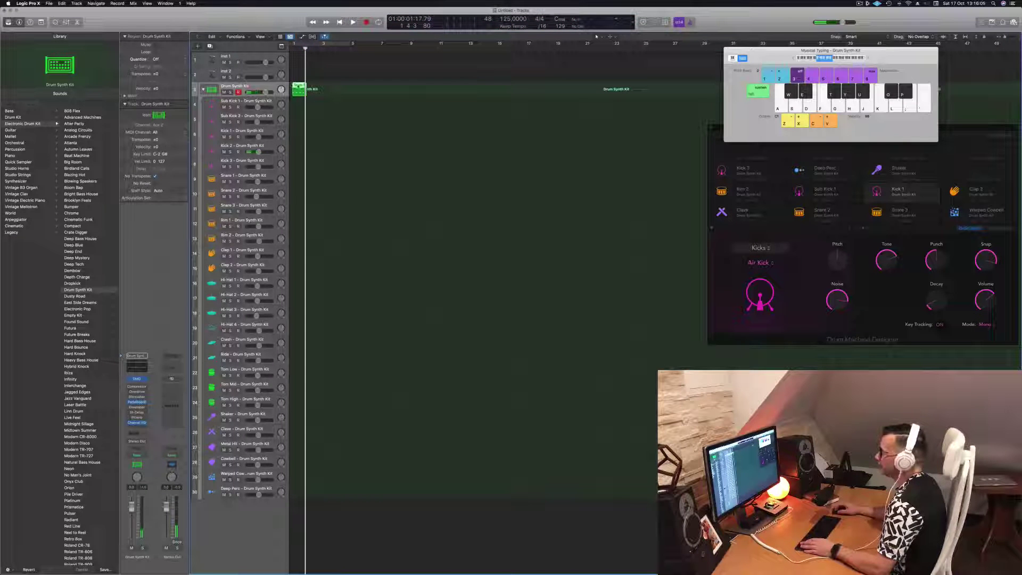
Open the recorded Drum Synth Kit region in the piano roll and quantize all its kick notes to 1/16 Note.
key("e")
key("super+a")
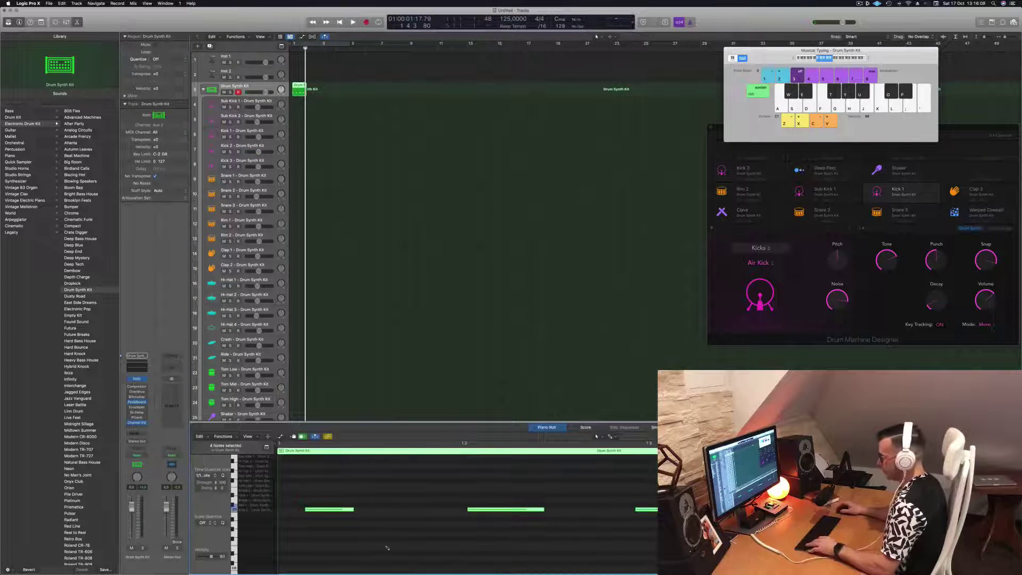
key("q")
left_click(400, 539)
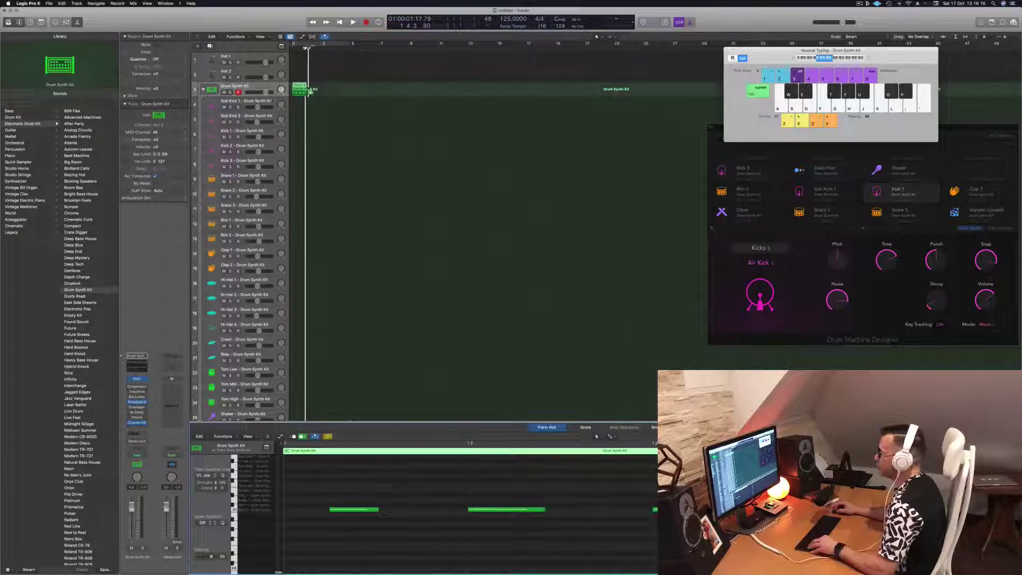
Copy the quantized kick region along its track until four one-bar regions run back to back, and play the pattern.
left_click_drag(300, 85, 325, 86)
key("super+a")
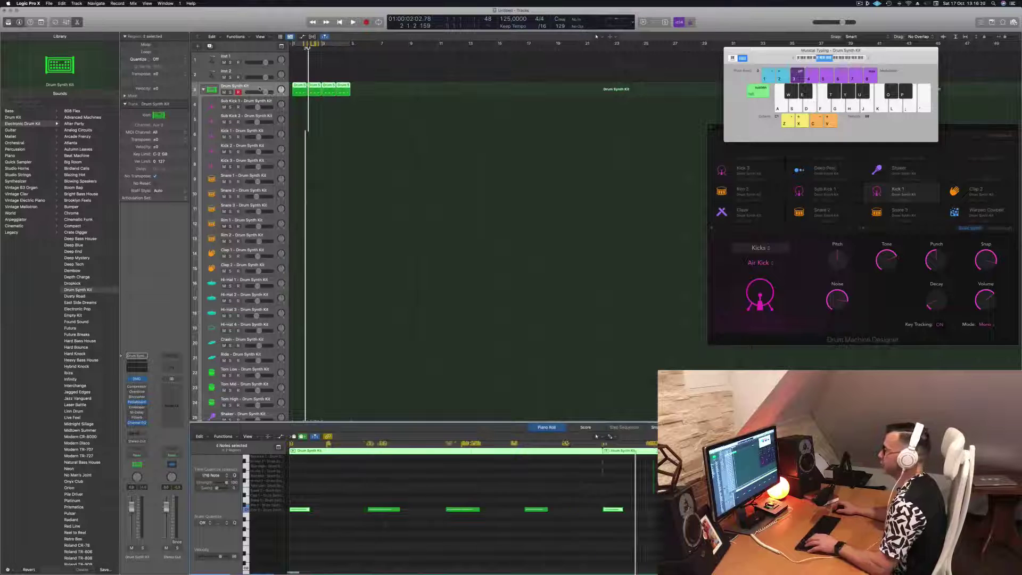
key("space")
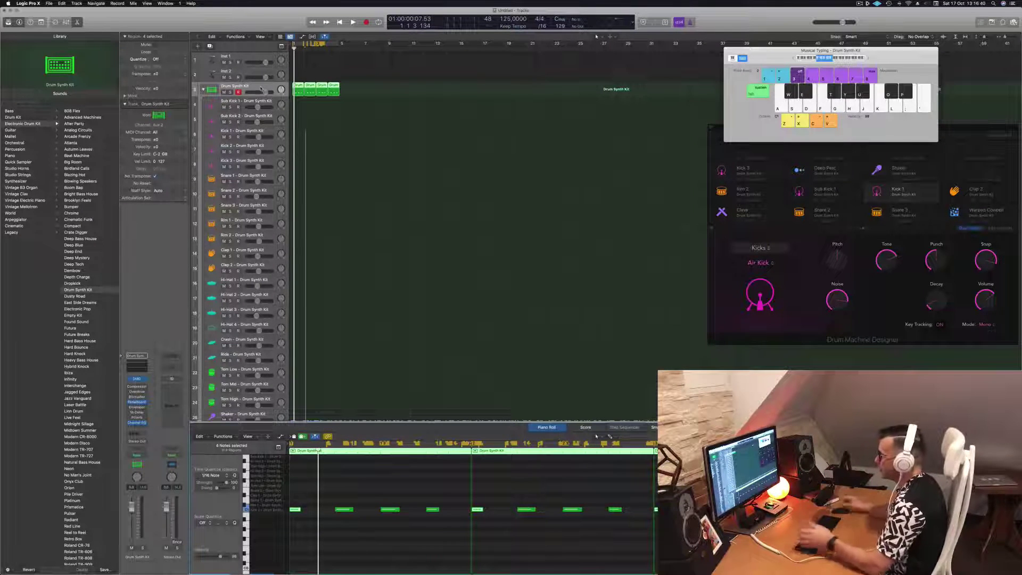
Move all four kick regions from the main Drum Synth Kit track down to the Kick 2 track.
left_click(420, 494)
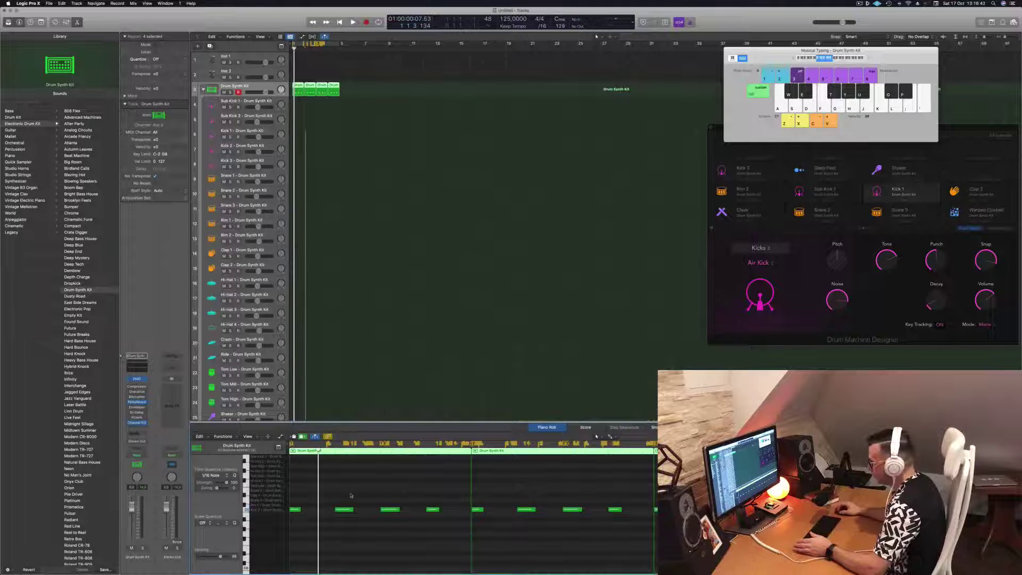
left_click_drag(334, 489, 452, 520)
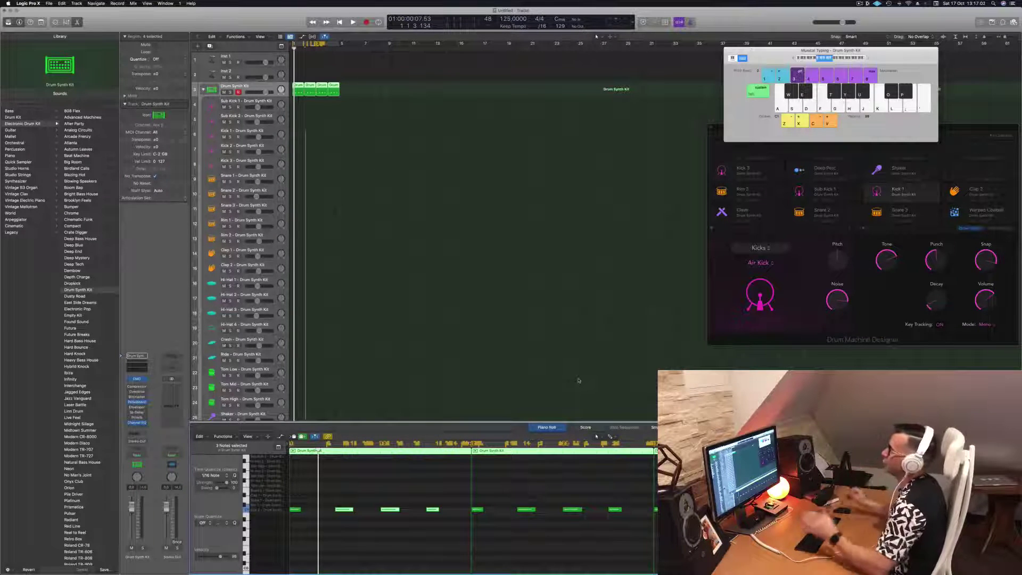
key("space")
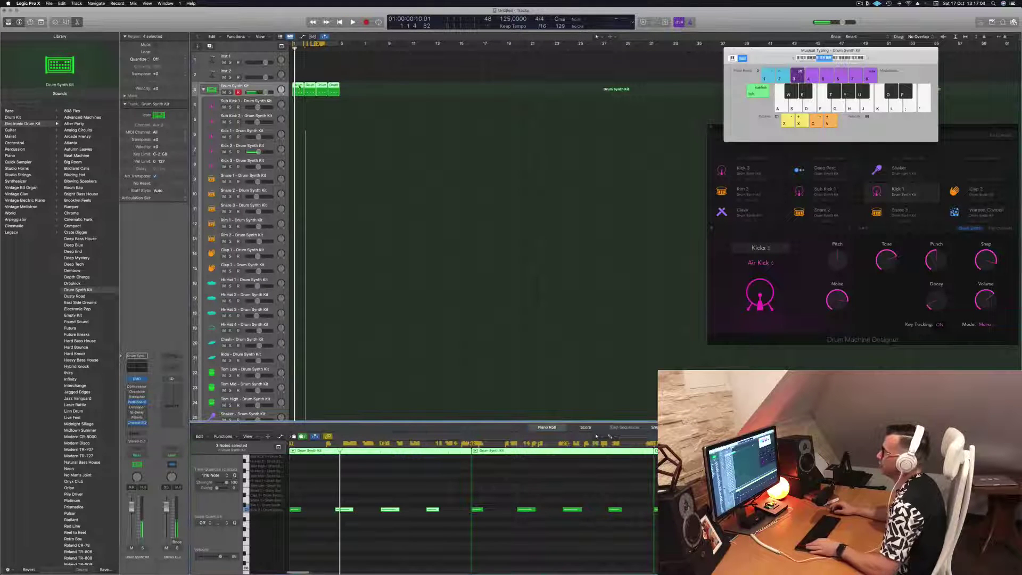
left_click_drag(299, 89, 299, 148)
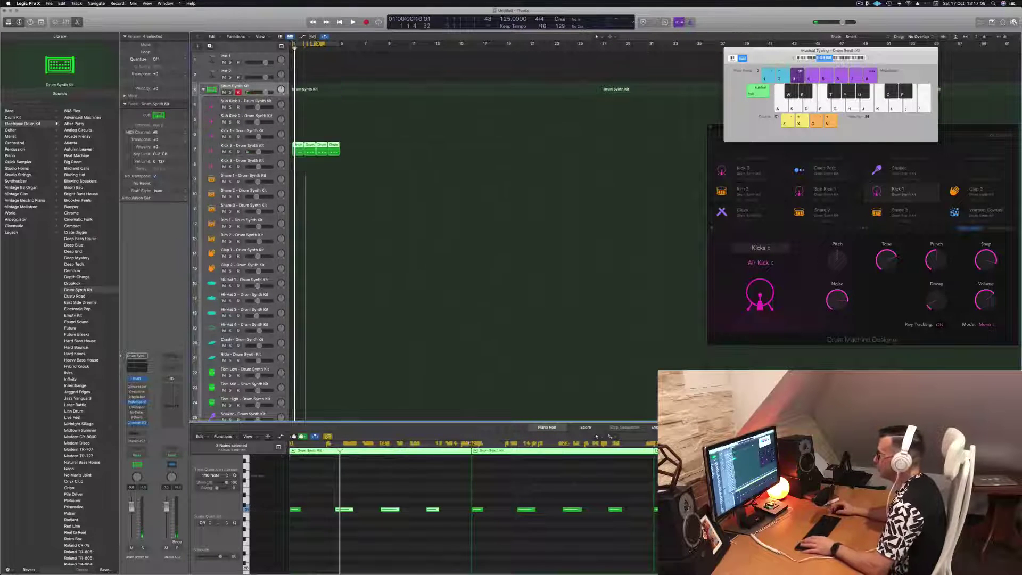
key("space")
Transpose all notes in the four Kick 2 regions up seven semitones and play the pattern.
left_click(318, 498)
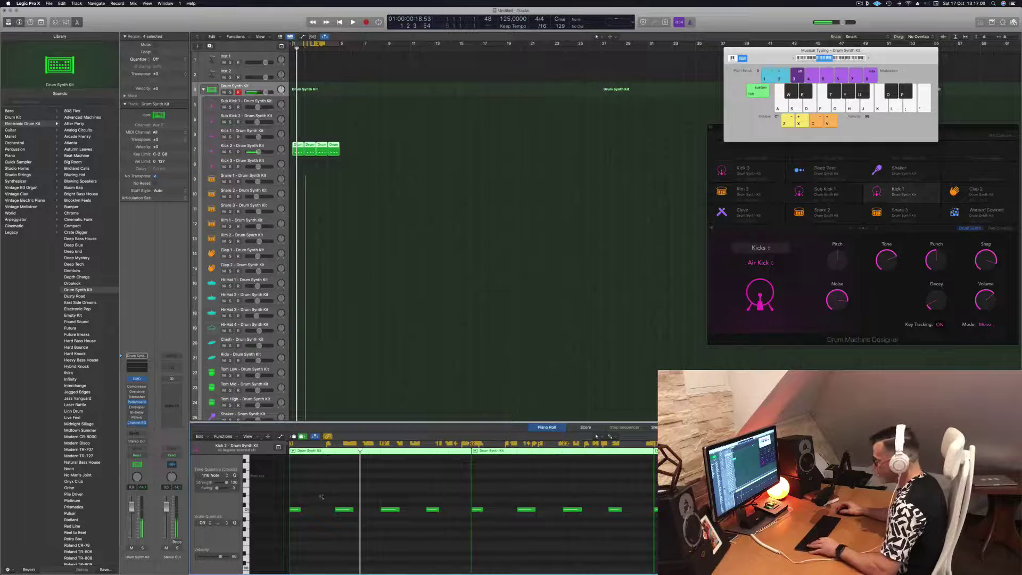
key("super+a")
key("alt+Up")
key("alt+Up")
key("alt+Up")
key("alt+Up")
key("alt+Up")
key("alt+Up")
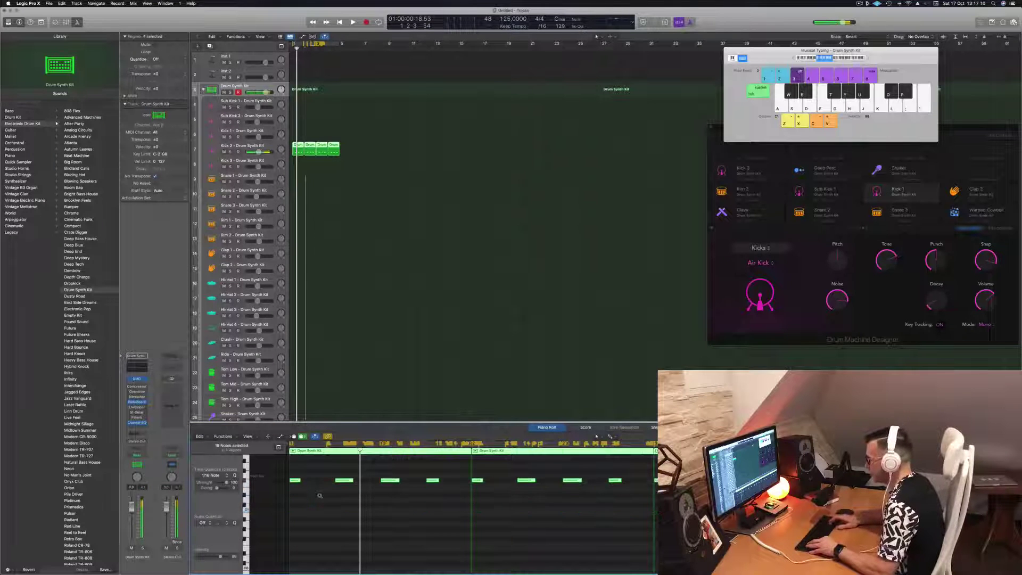
key("alt+Up")
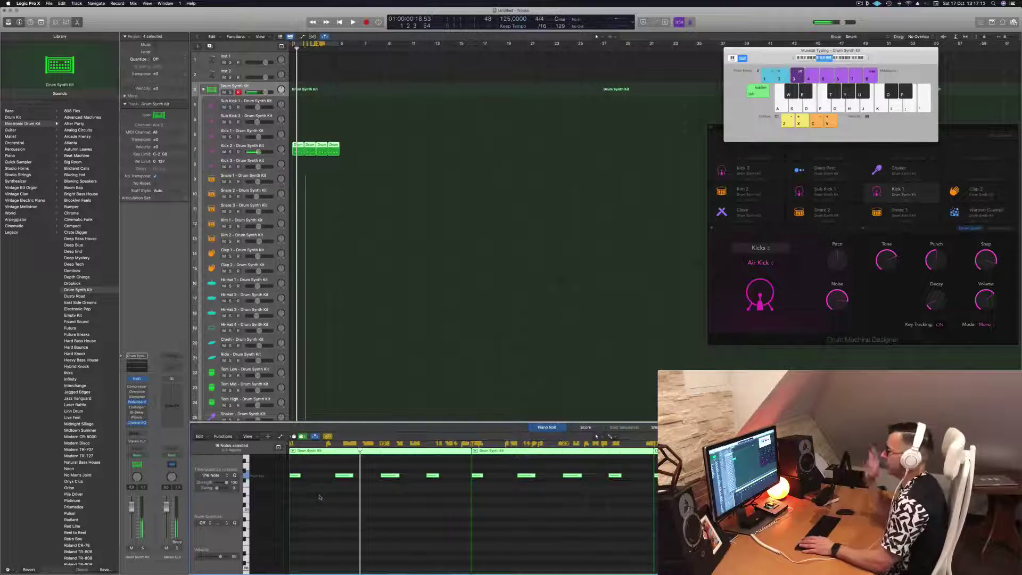
key("space")
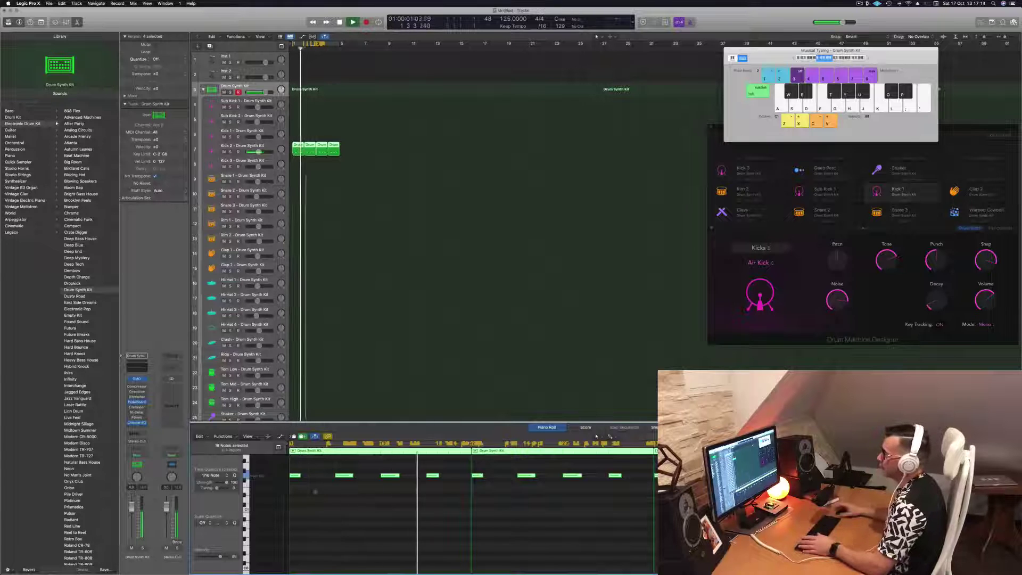
Open the Kick 2 track's Drum Synth instrument and place its window over the empty part of the arrangement.
left_click(266, 148)
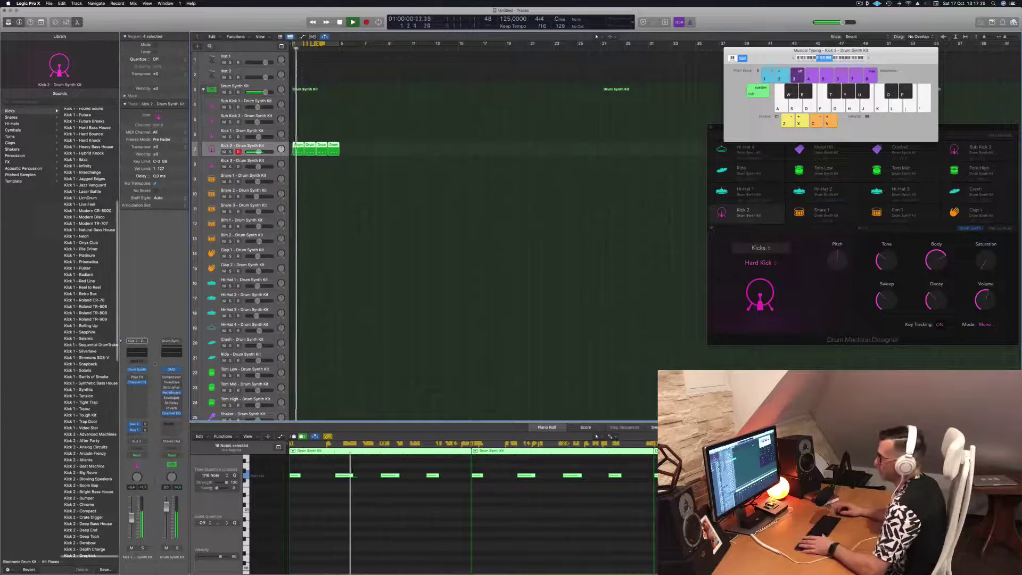
key("v")
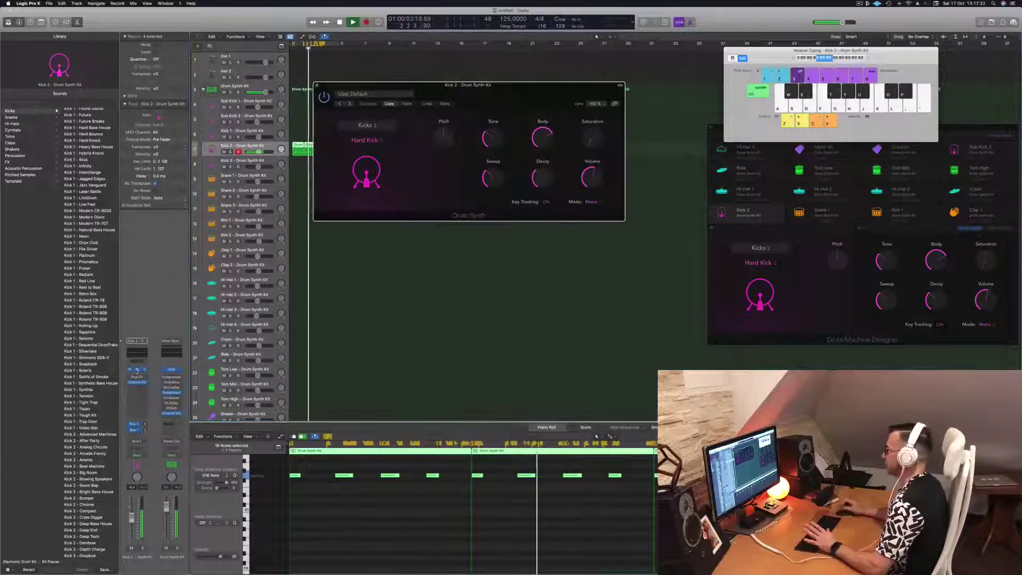
left_click(479, 298)
left_click_drag(468, 85, 580, 160)
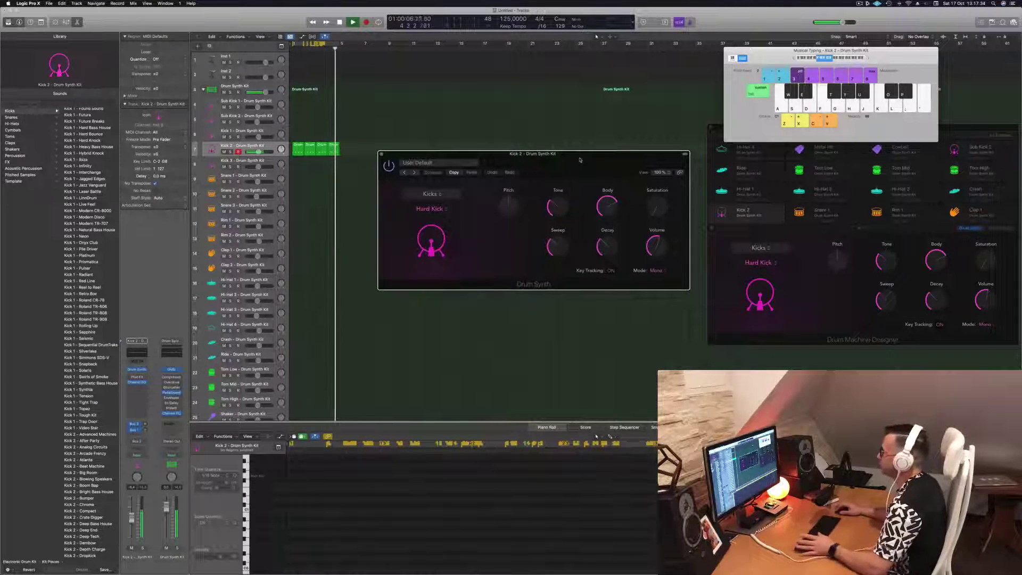
left_click_drag(581, 159, 574, 162)
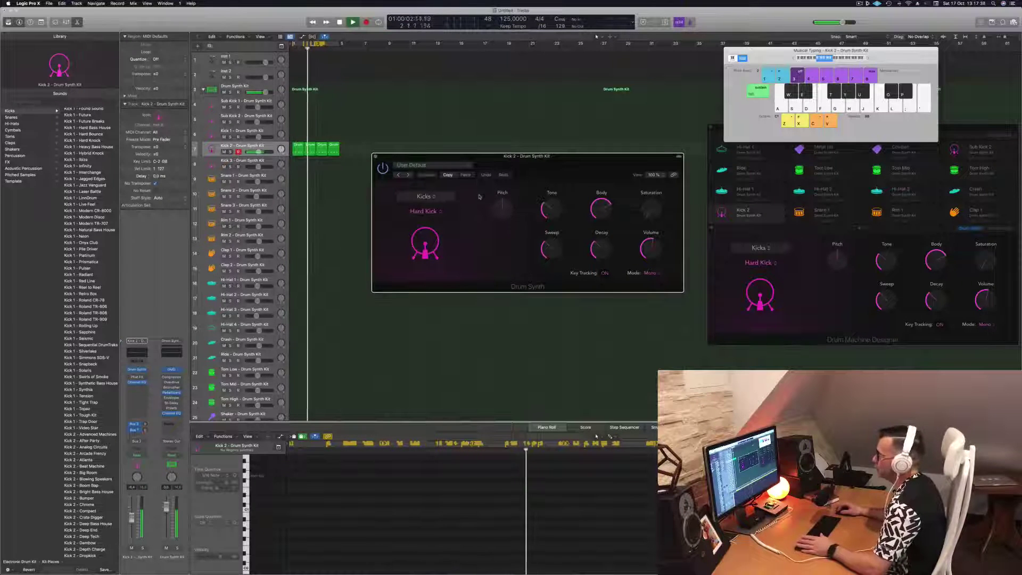
Try different Pitch and Tone settings on the Hard Kick sound, returning Pitch to 0.
left_click_drag(502, 207, 502, 229)
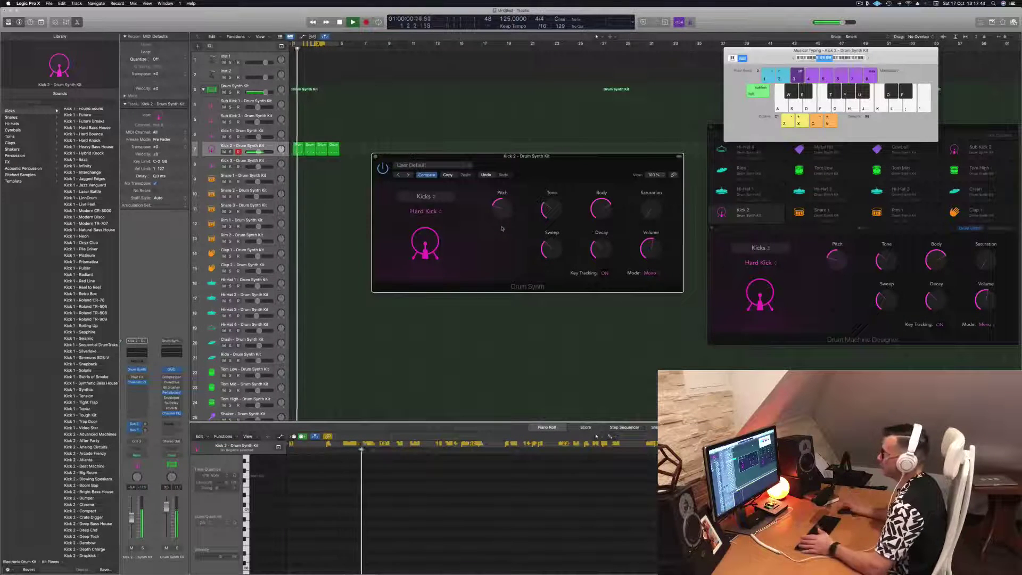
mouse_move(505, 209)
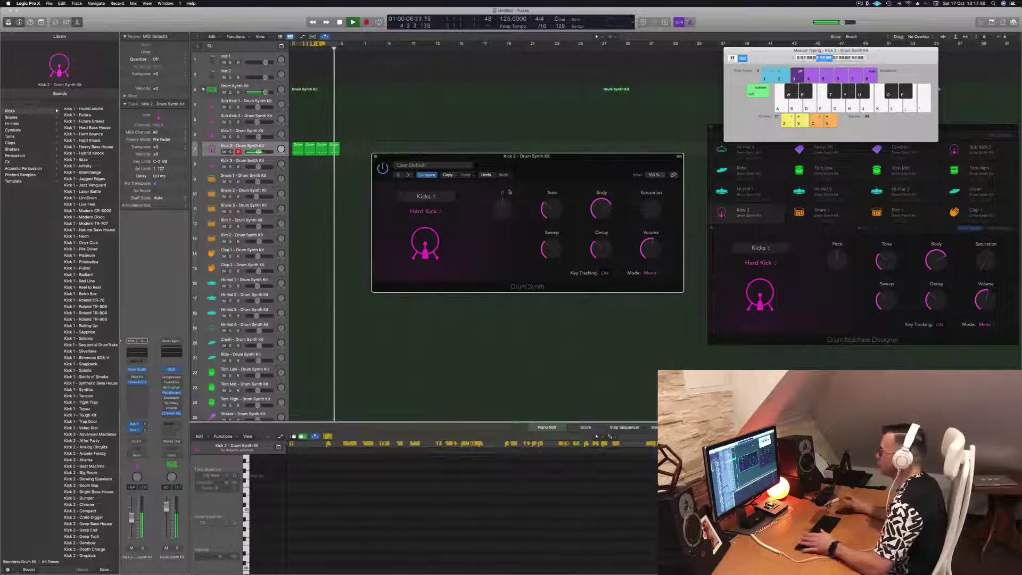
key("Return")
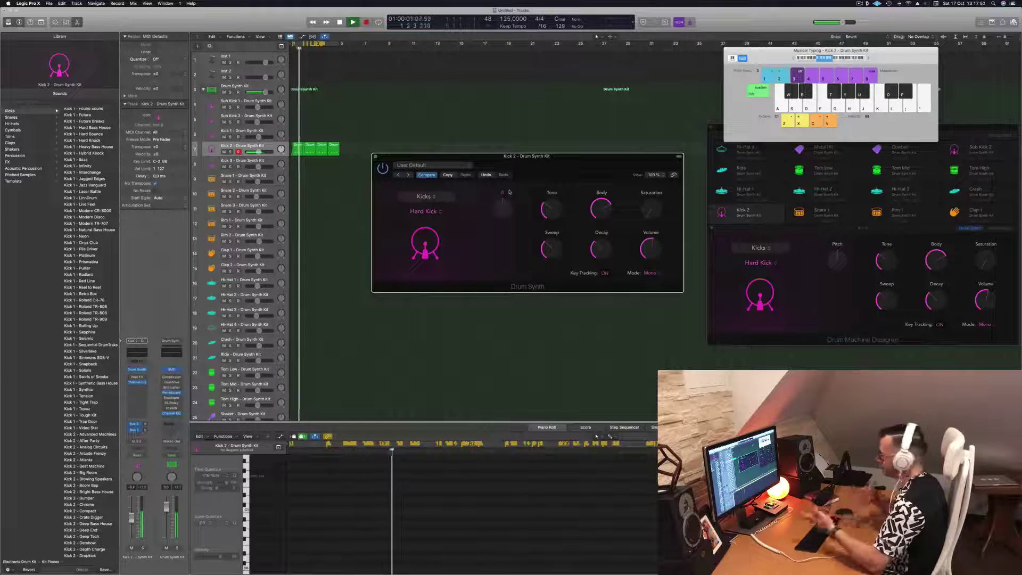
mouse_move(551, 209)
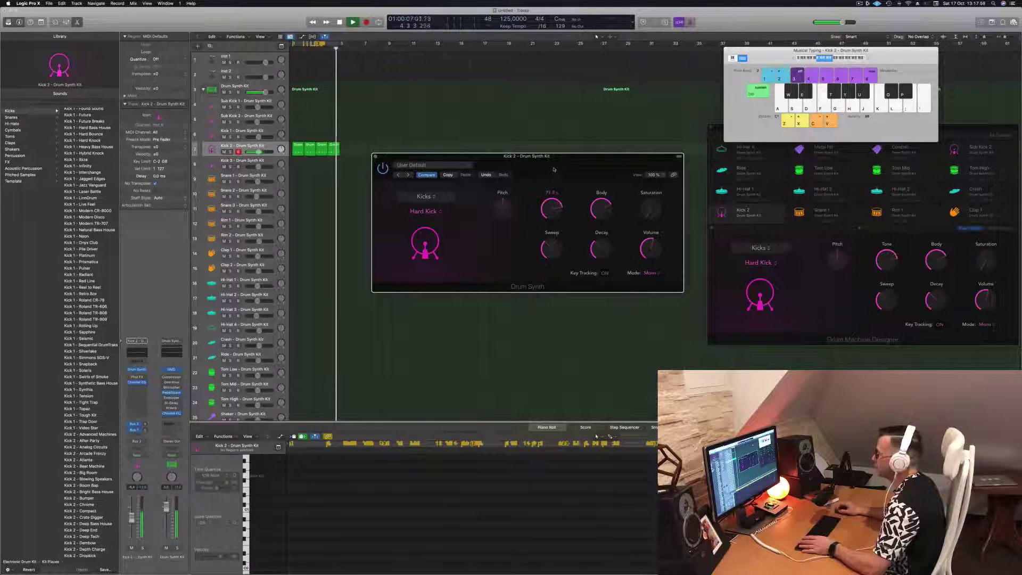
left_click_drag(554, 170, 552, 208)
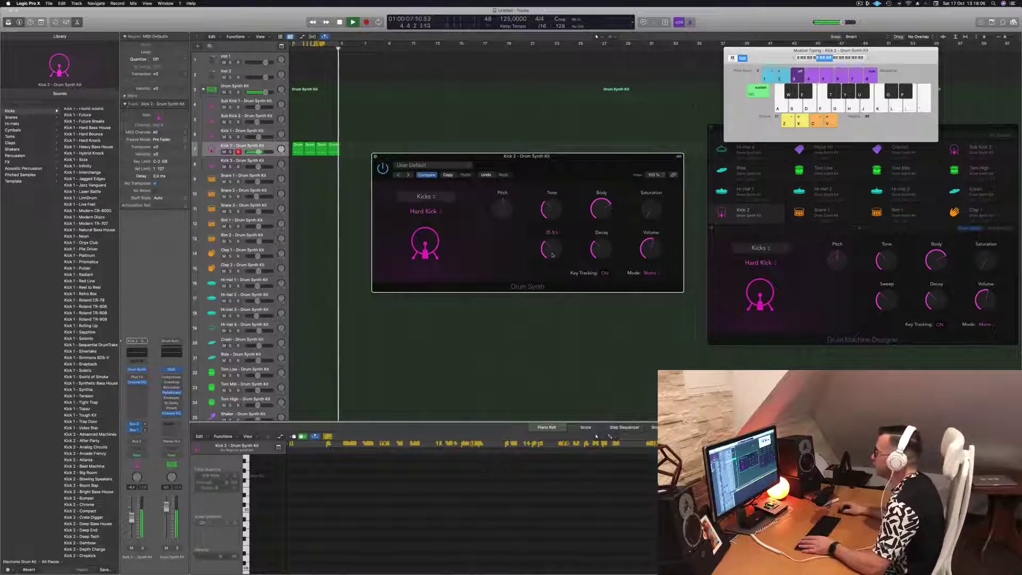
Lower the Sweep and the Body of the Kick 2 Hard Kick sound.
left_click_drag(552, 255, 556, 255)
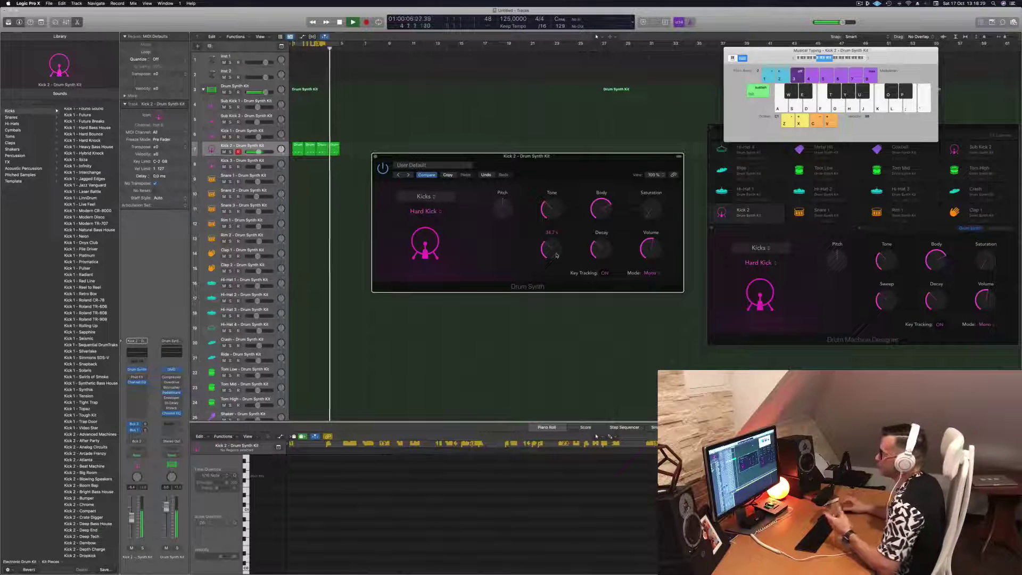
left_click_drag(554, 255, 557, 286)
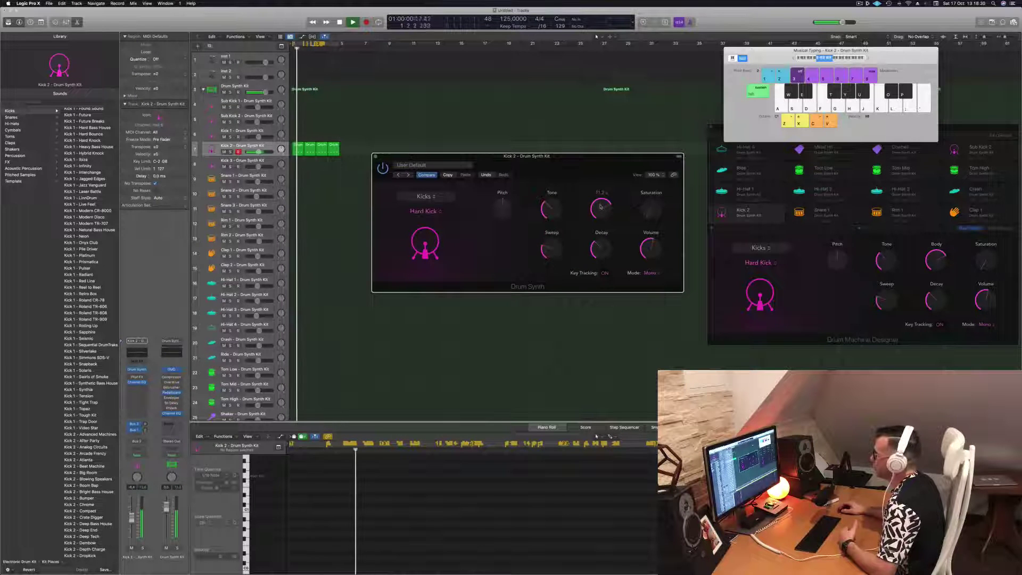
left_click_drag(600, 229, 607, 205)
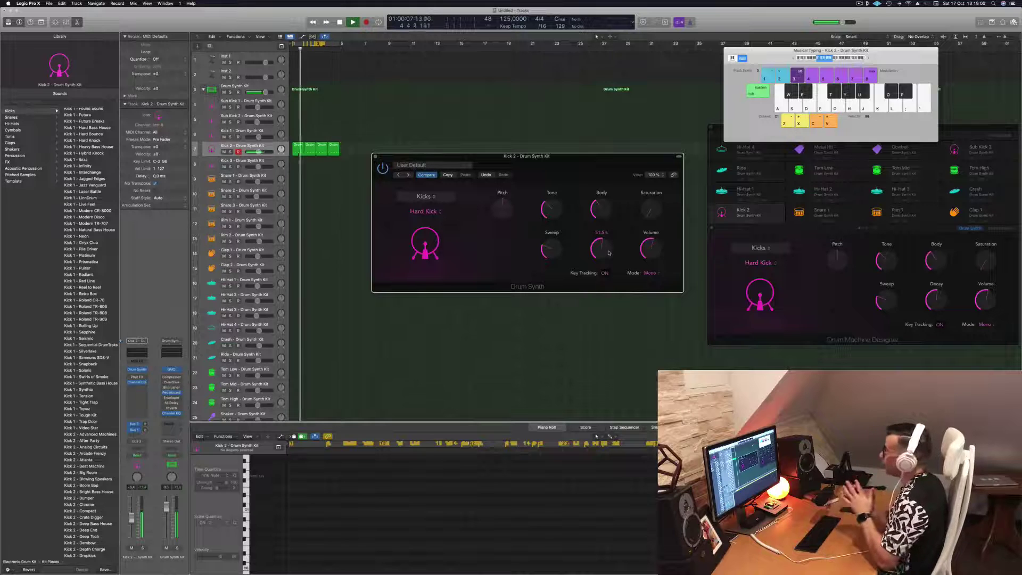
Add a little Saturation and slightly more Decay to the Kick 2 sound, and close its Drum Synth window.
mouse_move(661, 215)
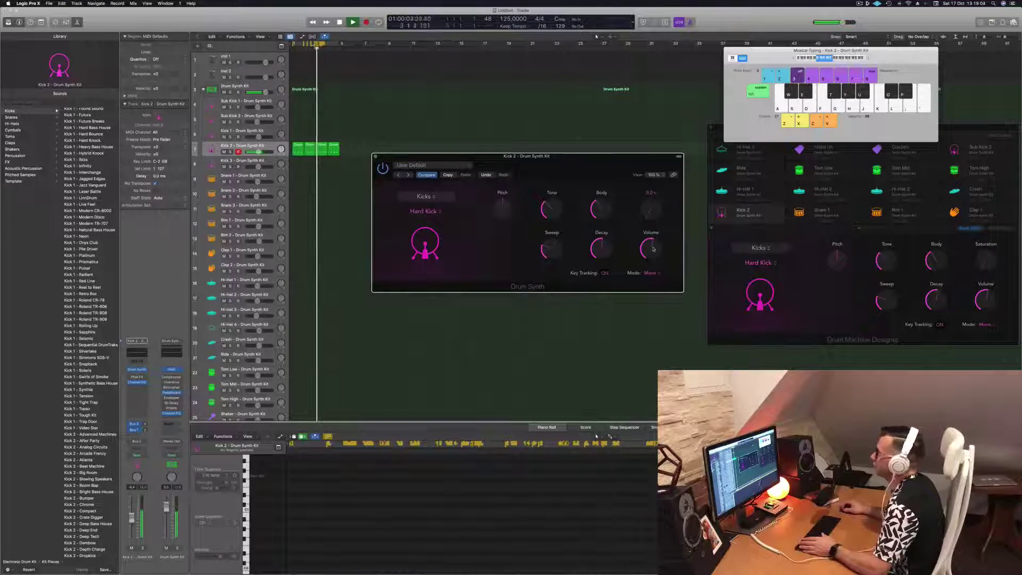
left_click_drag(654, 211, 655, 198)
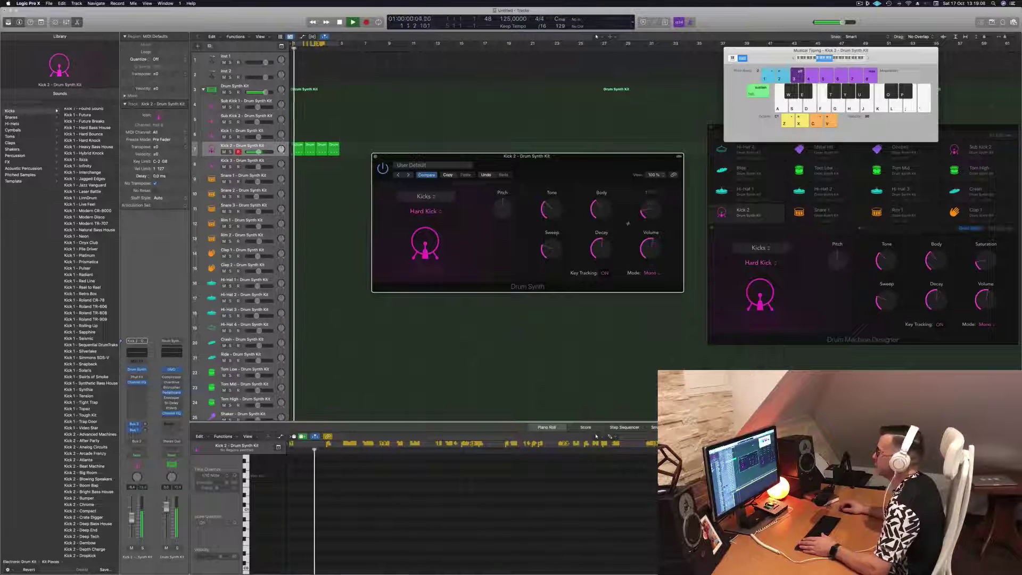
left_click_drag(612, 233, 605, 248)
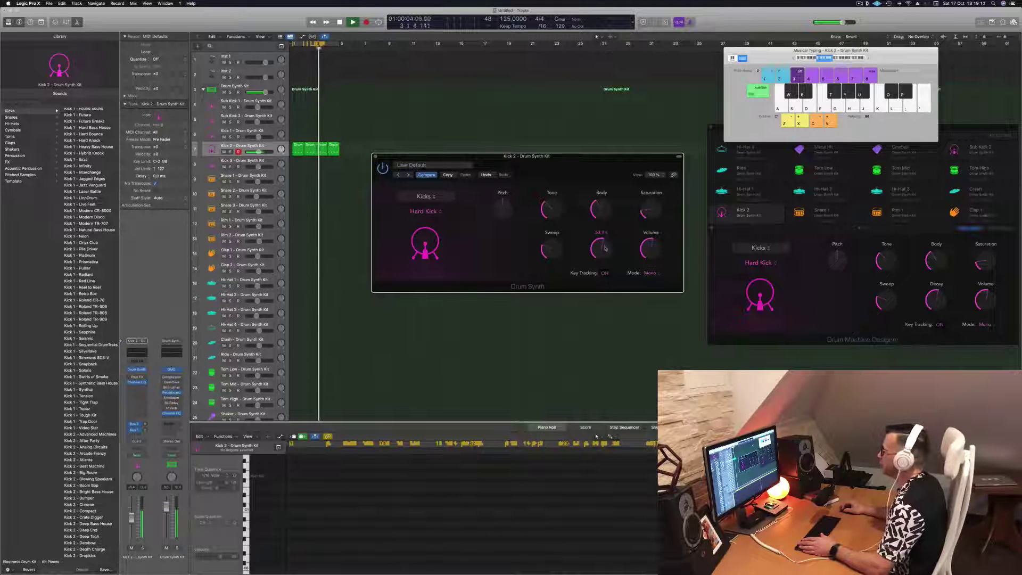
left_click_drag(411, 158, 414, 159)
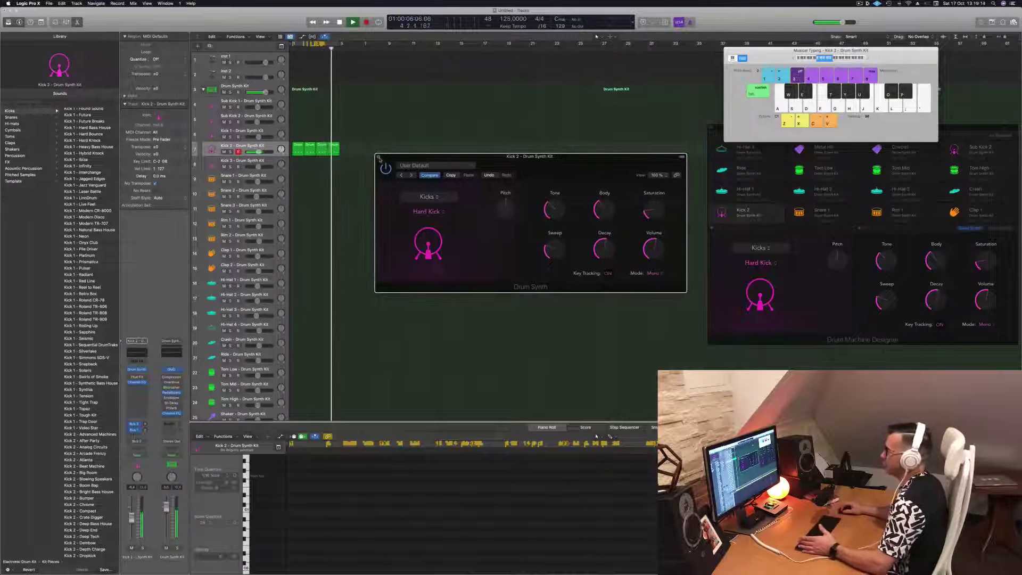
left_click(378, 157)
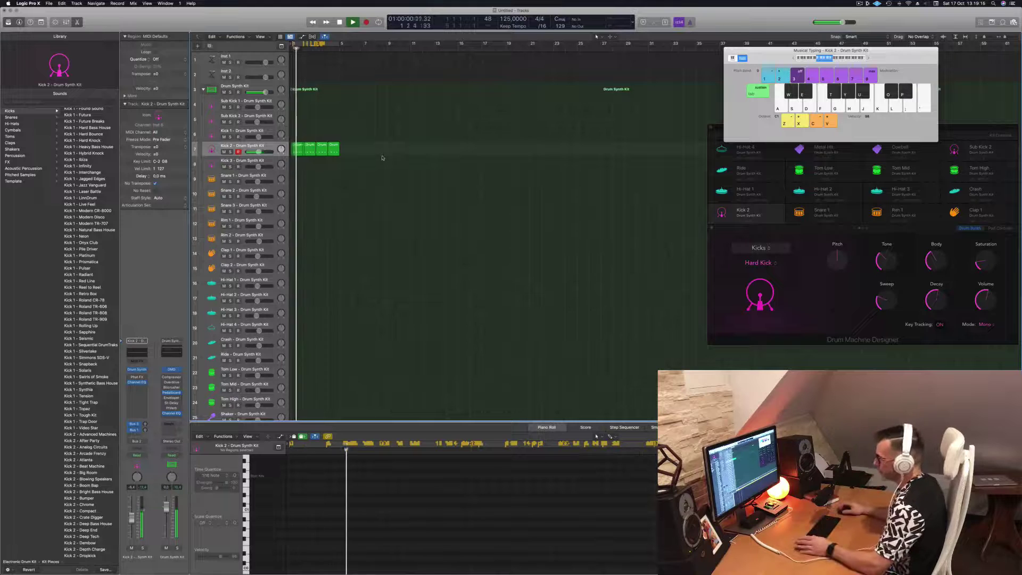
Stop playback and copy the first Kick 2 region onto the Snare 1 track.
left_click(277, 149)
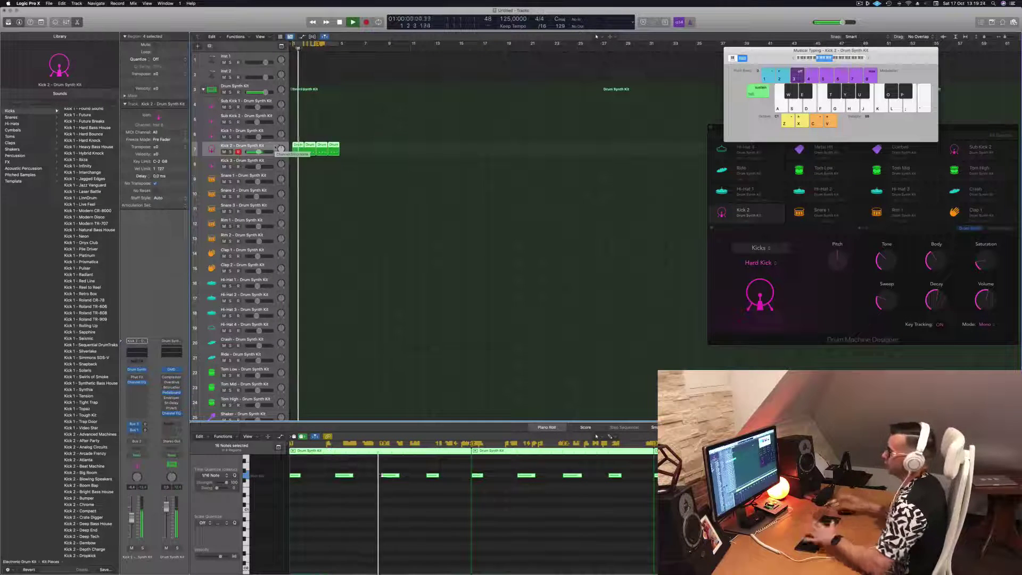
key("space")
left_click(297, 147)
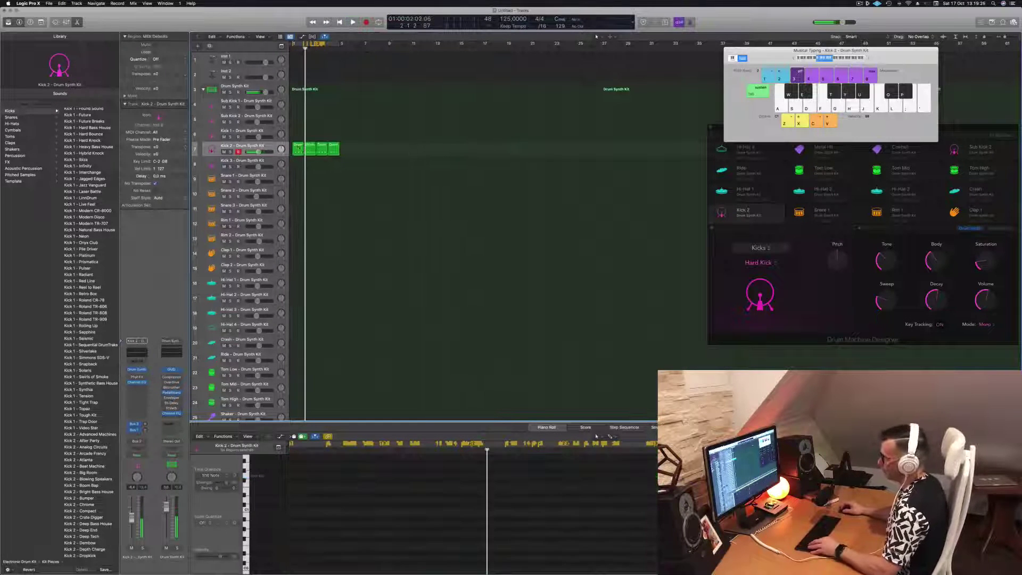
left_click_drag(297, 147, 298, 178)
scroll(346, 520, "left", 2)
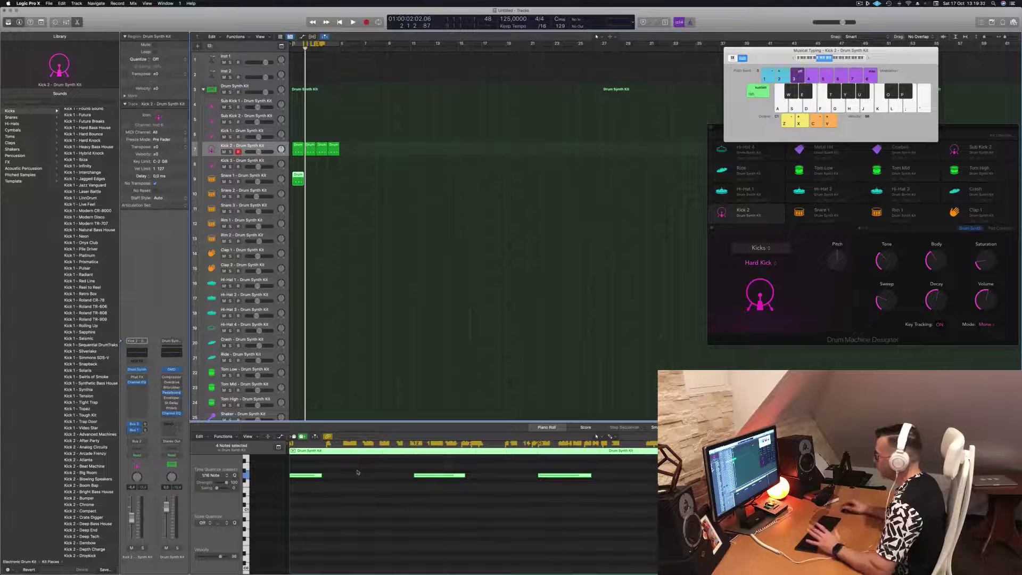
Delete the first and third notes of the Snare 1 region, repeat it to four copies matching the kick pattern, and play it.
left_click_drag(360, 471, 306, 490)
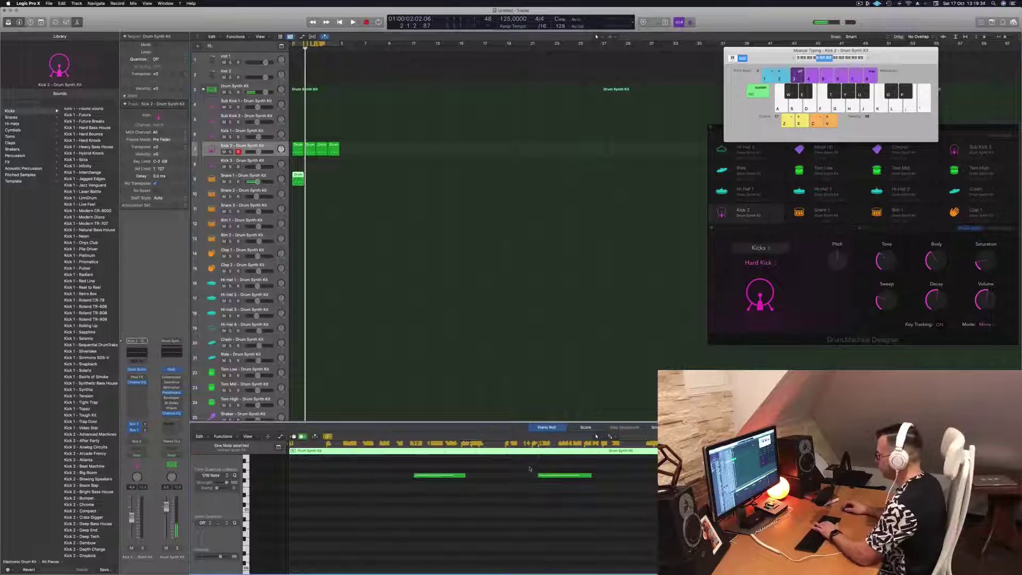
left_click_drag(530, 468, 580, 497)
key("space")
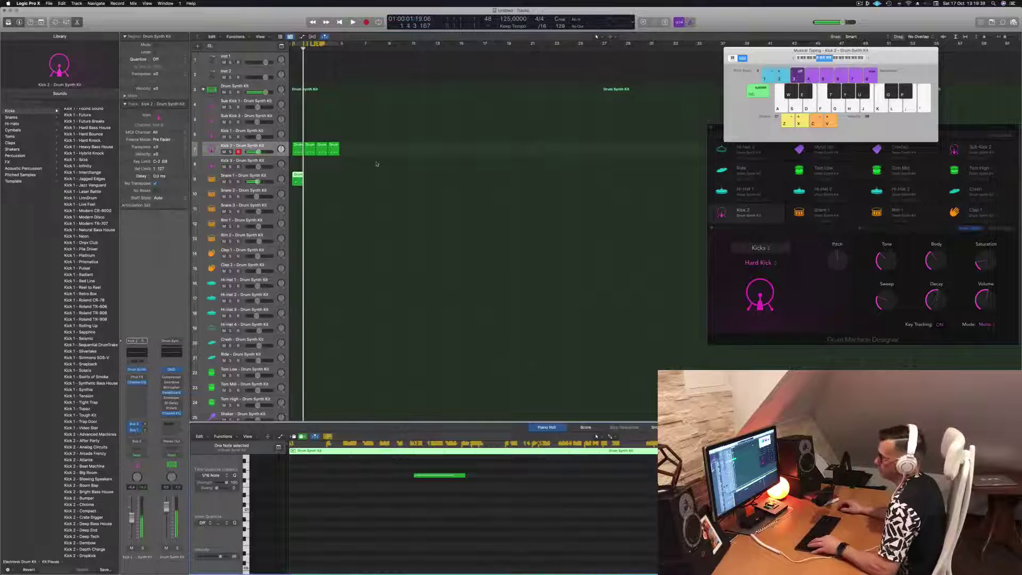
left_click_drag(297, 177, 322, 179)
key("space")
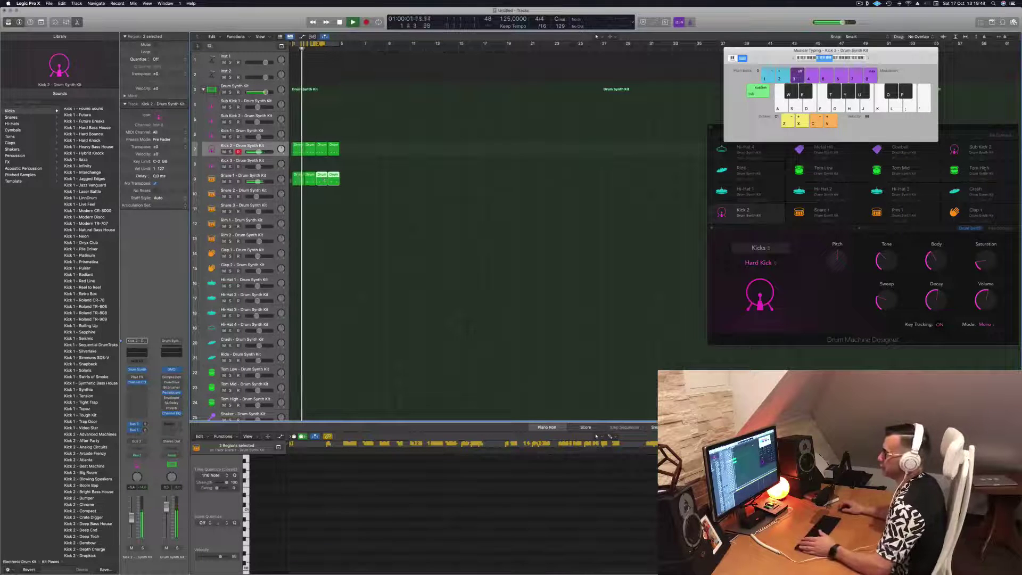
Select the Snare 1 track and its first region, and open the snare's Drum Synth window while the loop plays.
left_click(262, 176)
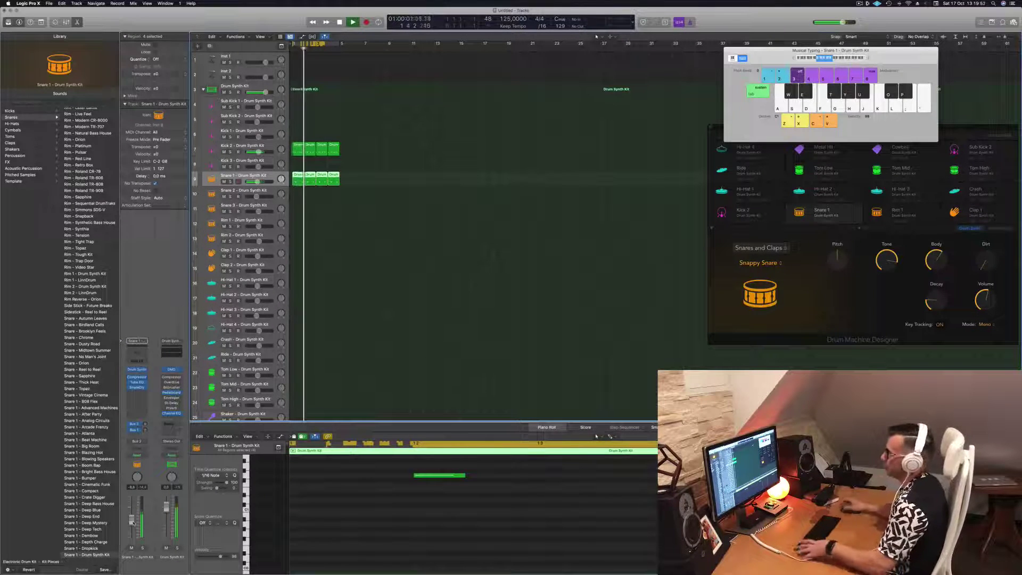
left_click(387, 215)
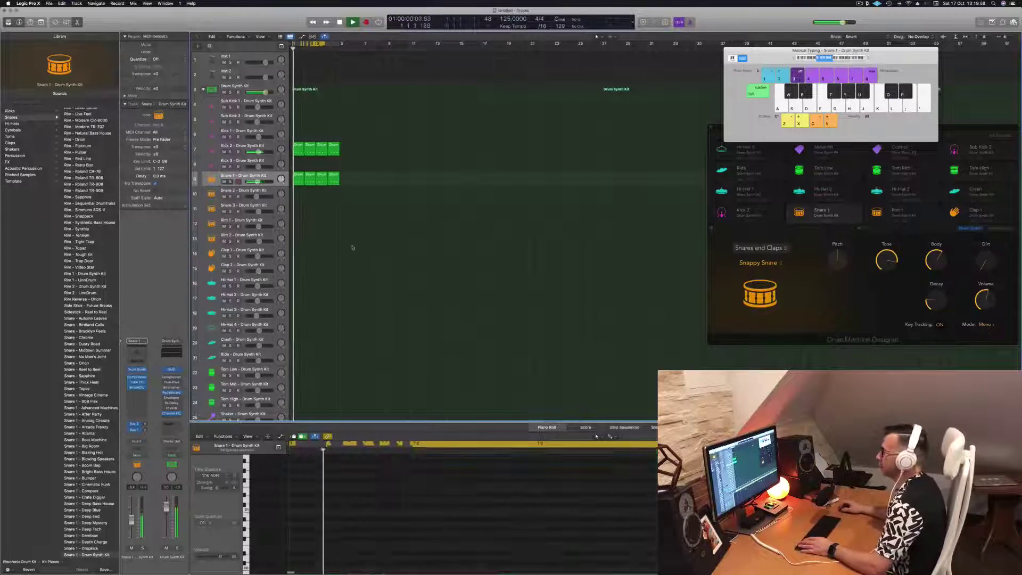
left_click(299, 180)
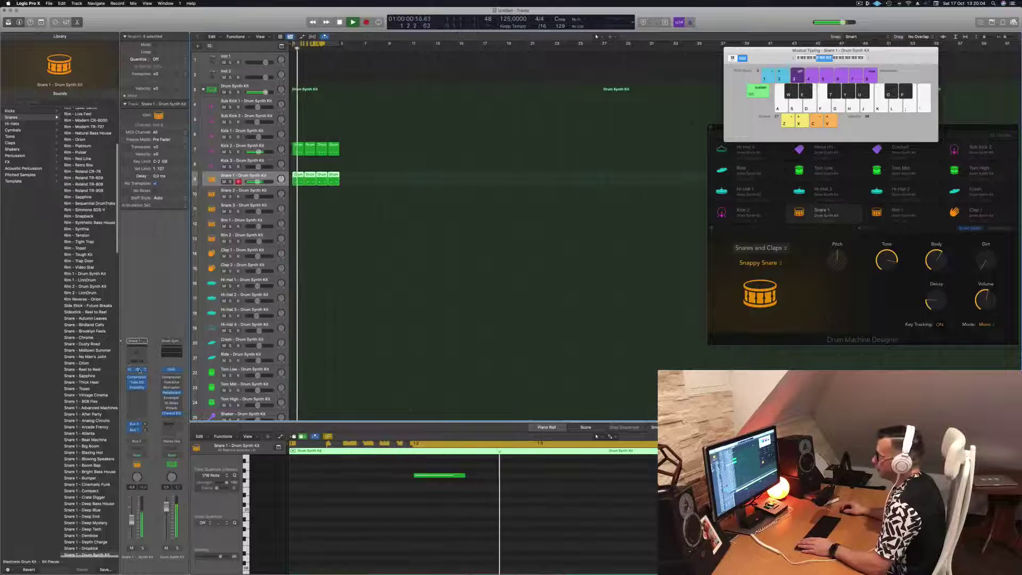
key("v")
left_click_drag(542, 103, 566, 110)
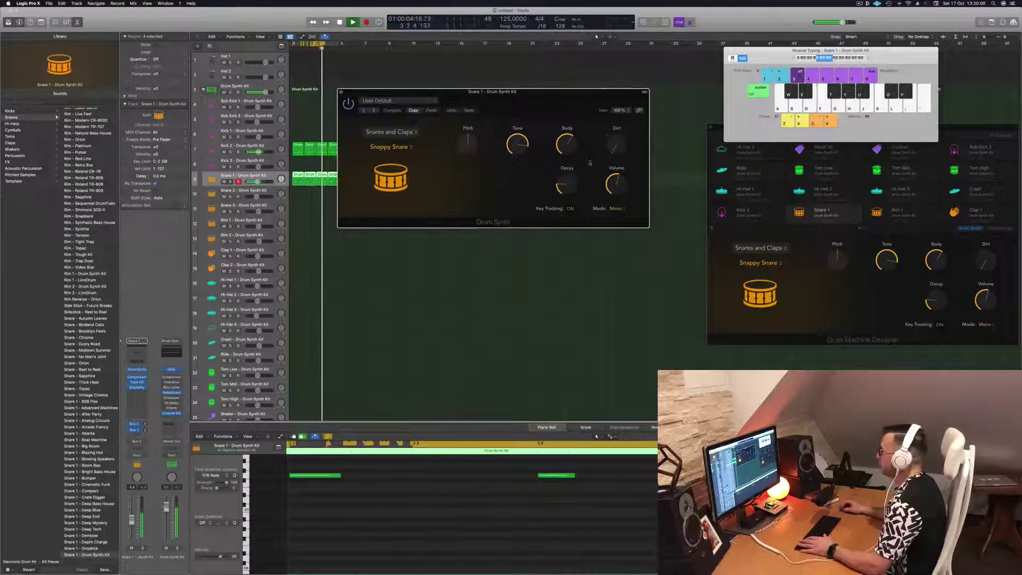
Raise the Decay and Dirt of the Snare 1 Snappy Snare, lower its Tone, and try out its Pitch.
left_click_drag(566, 182, 573, 157)
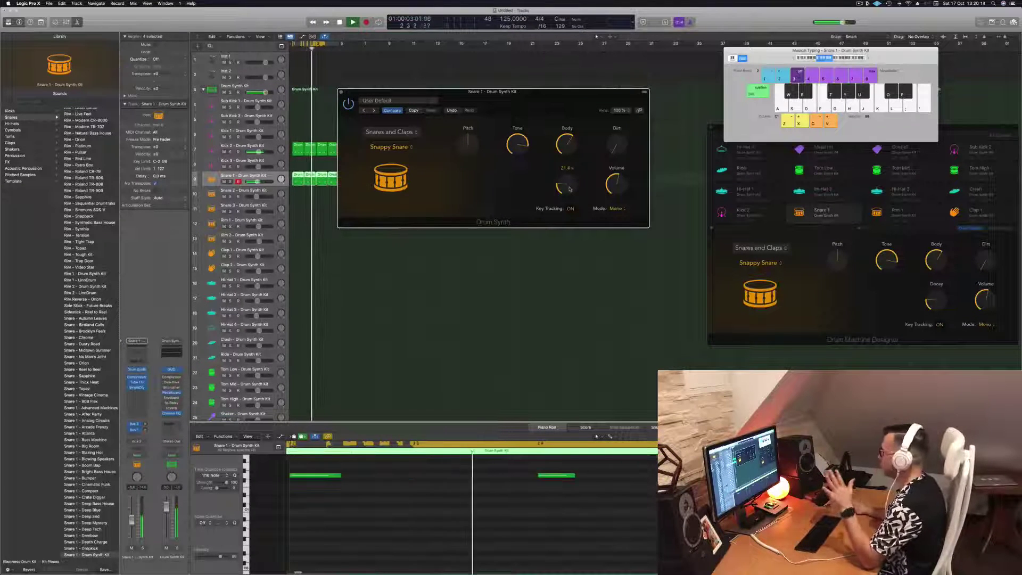
left_click_drag(569, 188, 620, 114)
left_click_drag(518, 143, 520, 246)
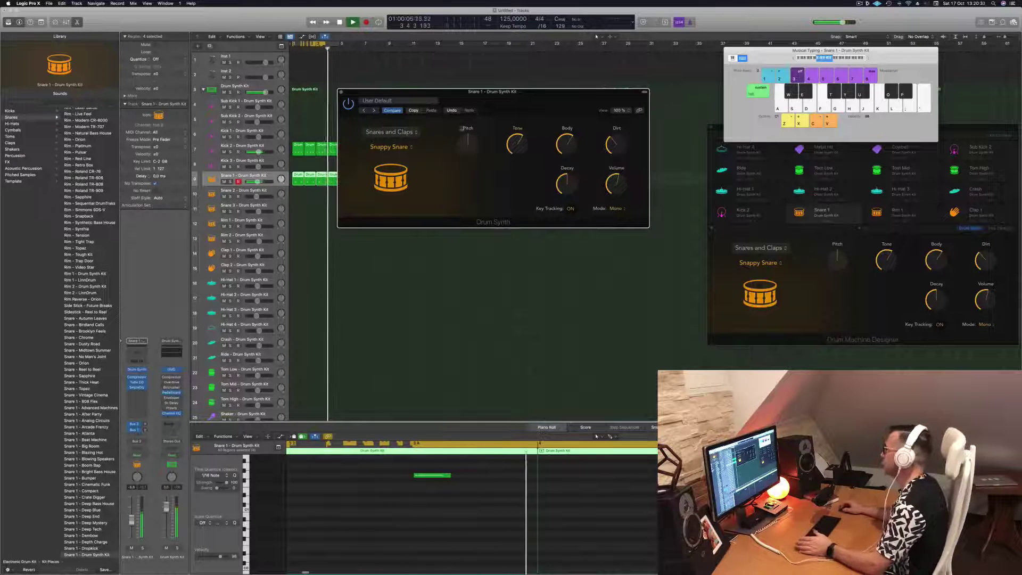
left_click_drag(467, 142, 475, 139)
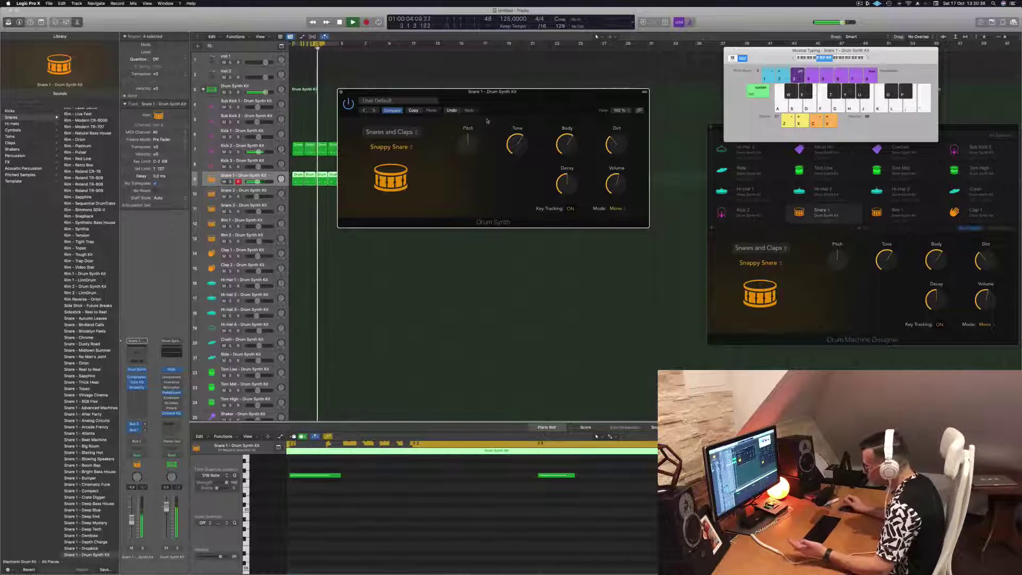
Reposition and close the Snare 1 Drum Synth window, and deselect the regions in the arrangement.
left_click_drag(525, 97, 580, 131)
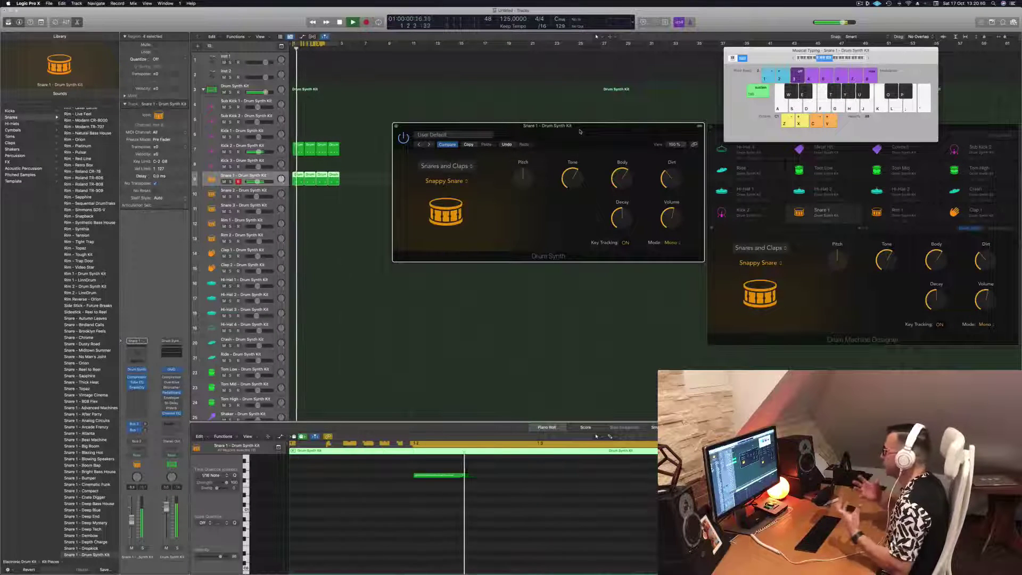
left_click_drag(579, 132, 525, 125)
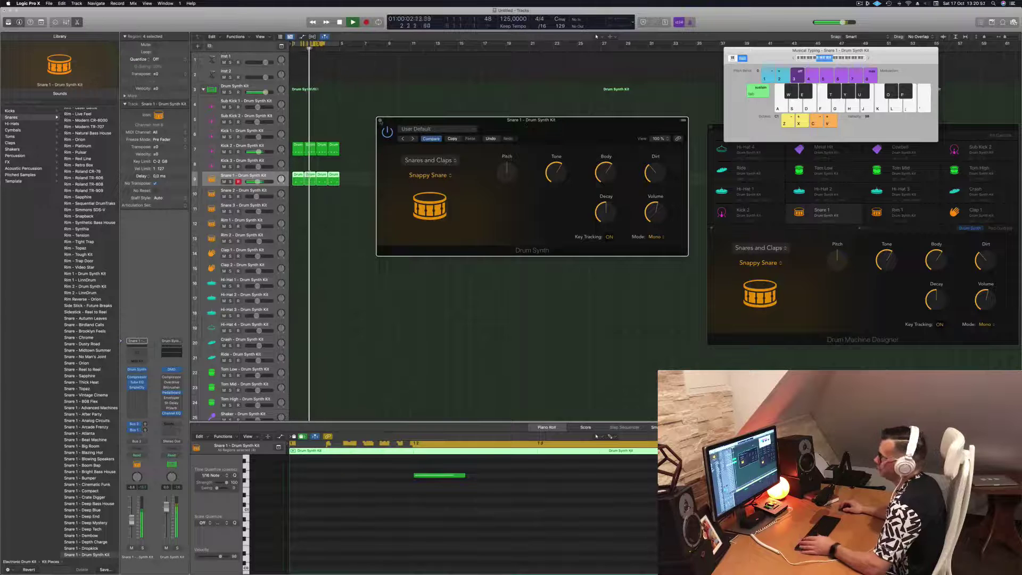
key("super+w")
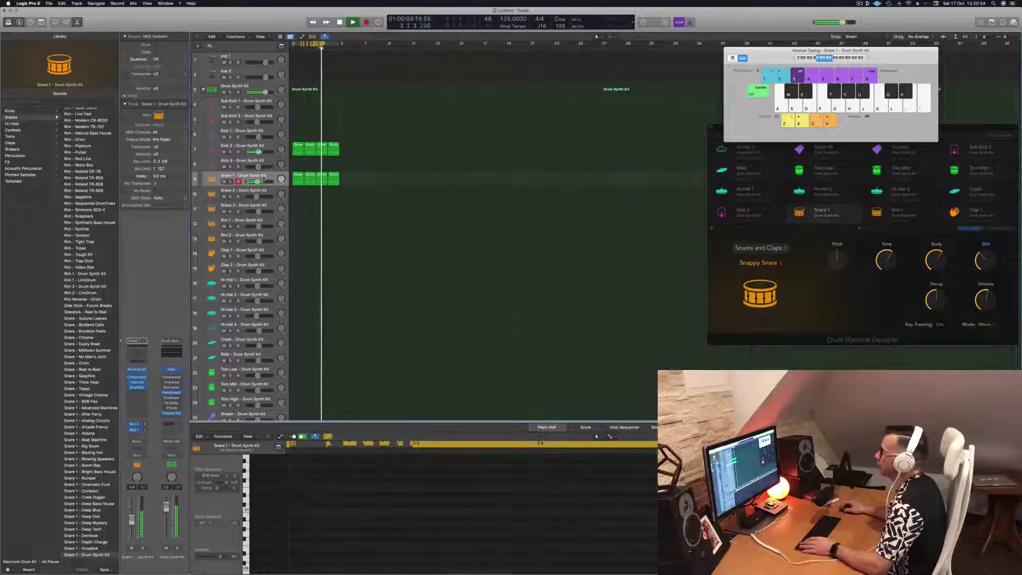
key("super+a")
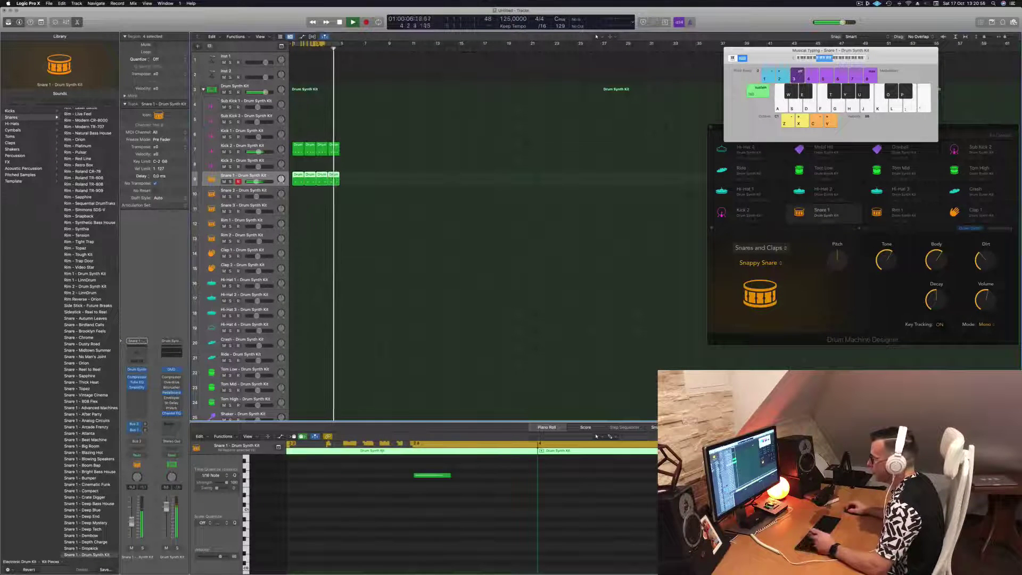
left_click(382, 254)
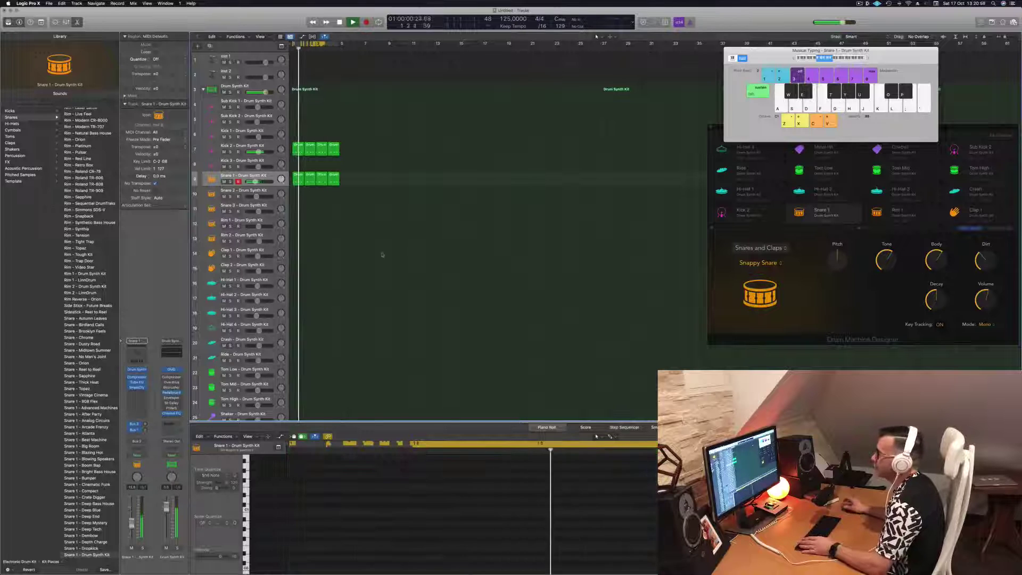
Copy the first Kick 2 region onto the Clap 1 track and stop playback.
left_click(297, 150)
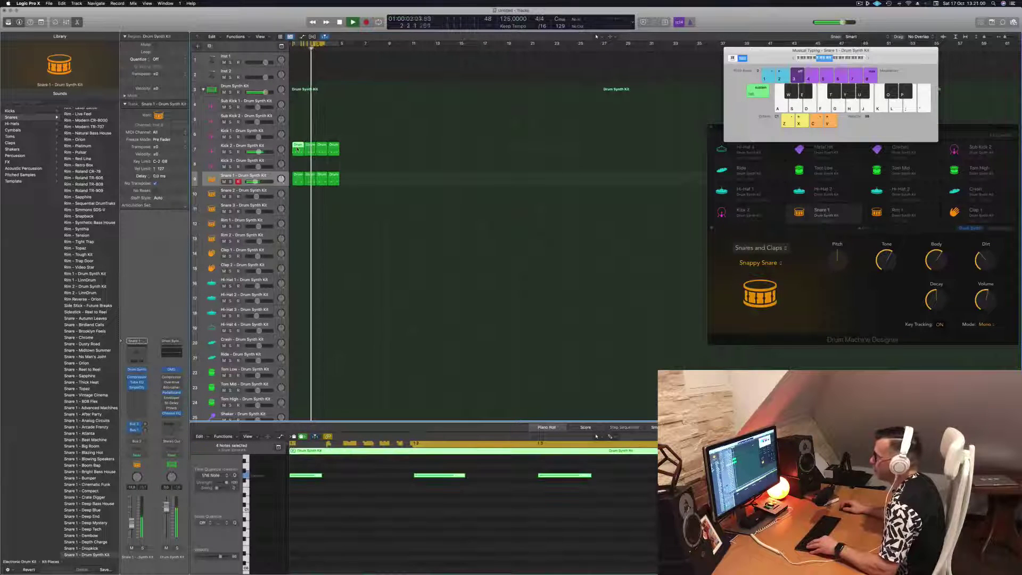
left_click_drag(297, 149, 296, 253)
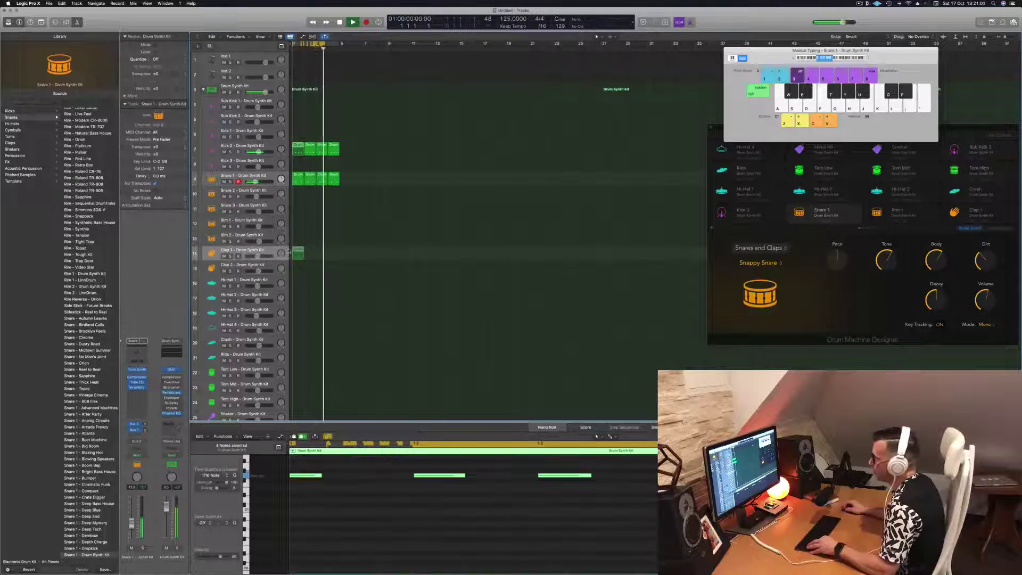
scroll(364, 515, "down", 1)
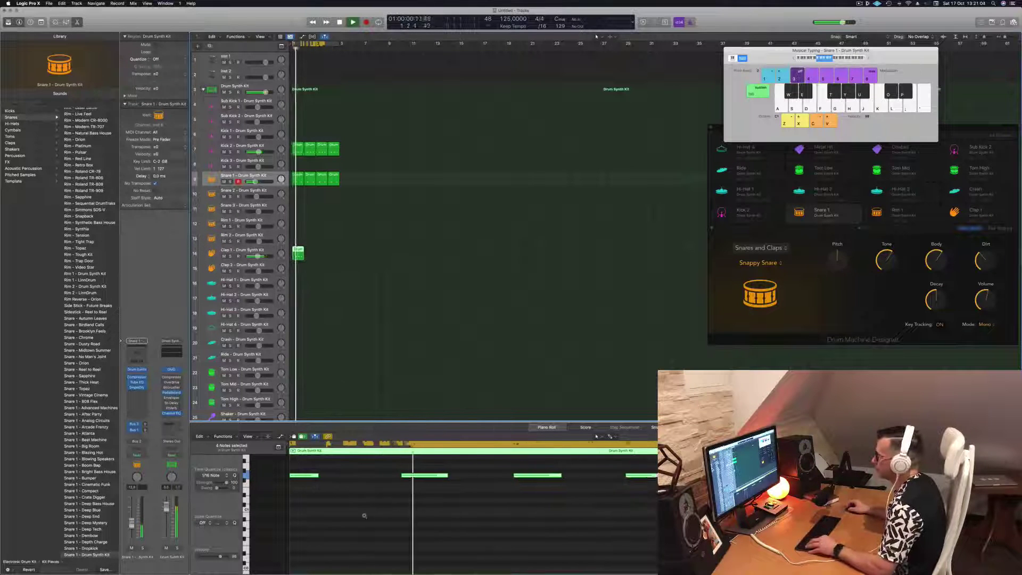
scroll(364, 515, "down", 1)
key("space")
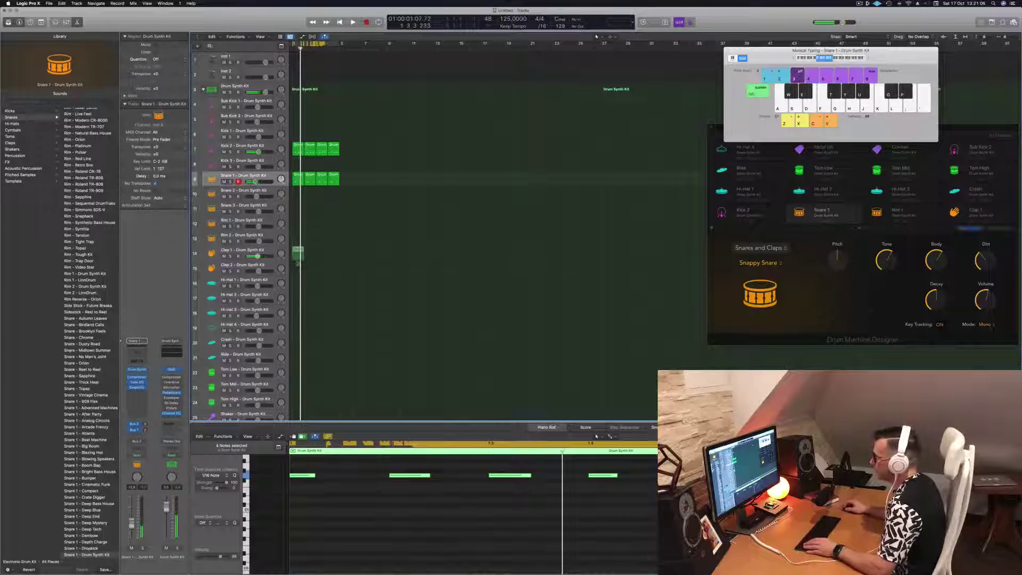
Move the copied region from Clap 1 to the Clap 2 track and transpose its notes up.
left_click_drag(297, 261, 297, 267)
scroll(351, 529, "up", 2)
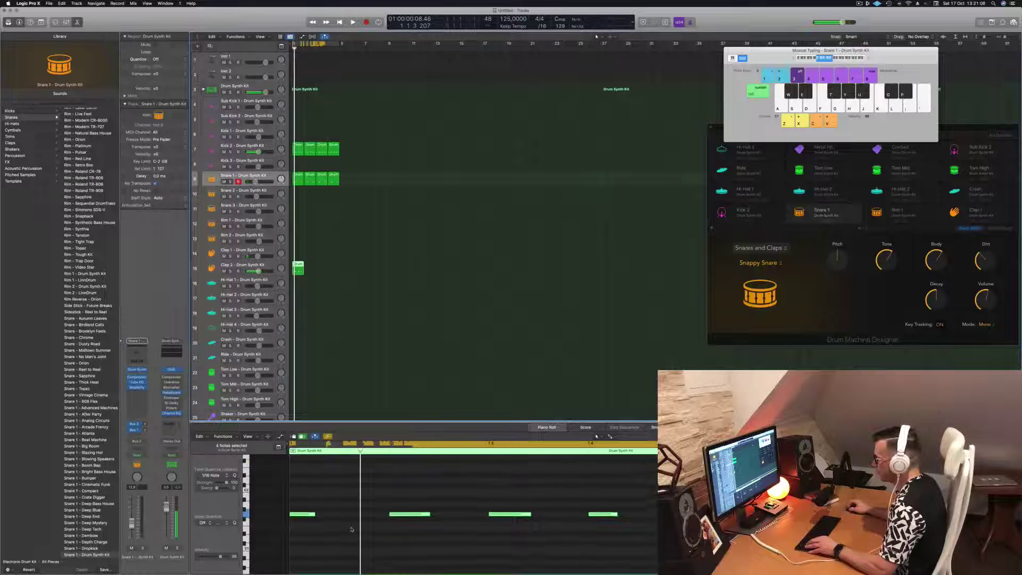
left_click(351, 529)
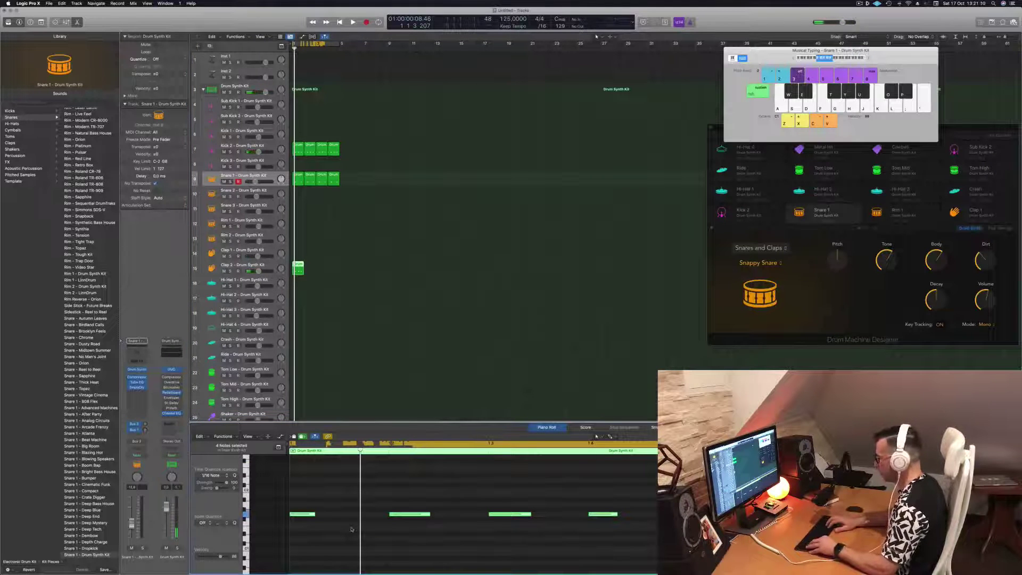
scroll(352, 529, "down", 3)
scroll(351, 529, "up", 3)
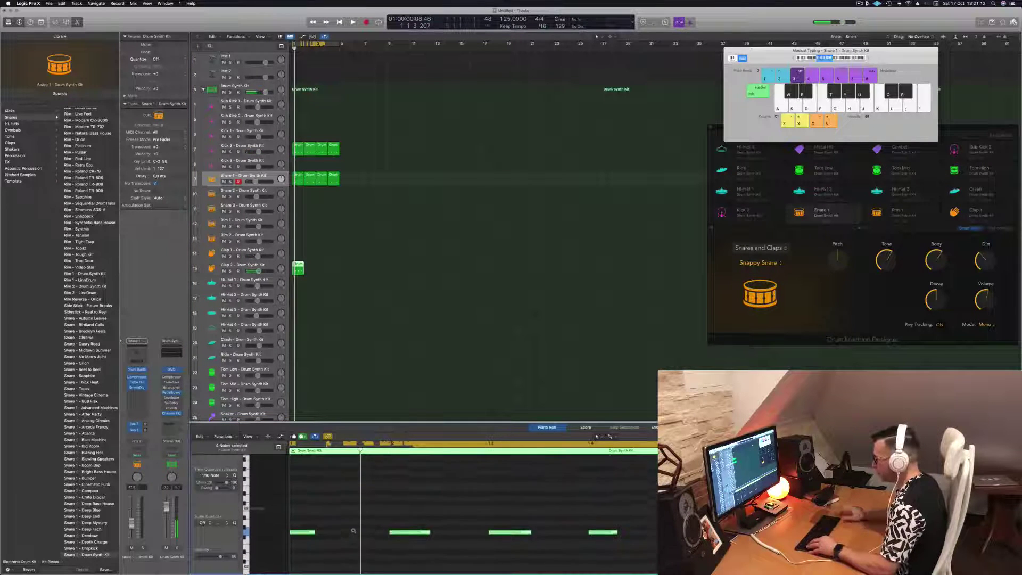
key("alt+Up")
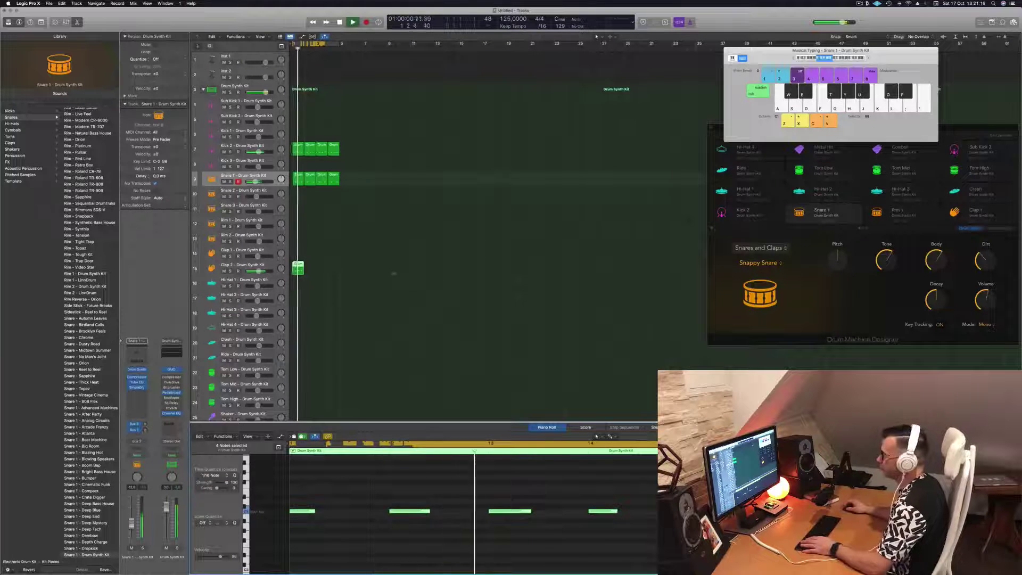
Repeat the Clap 2 region to four copies matching the kick pattern, select the track, and play the loop.
left_click_drag(299, 264, 320, 268)
left_click(299, 267, "shift")
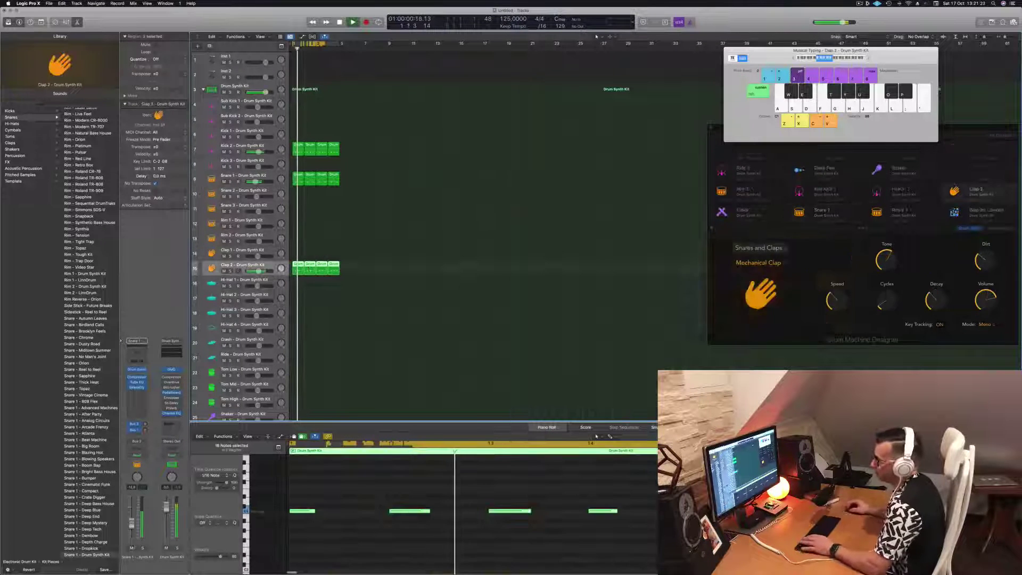
key("space")
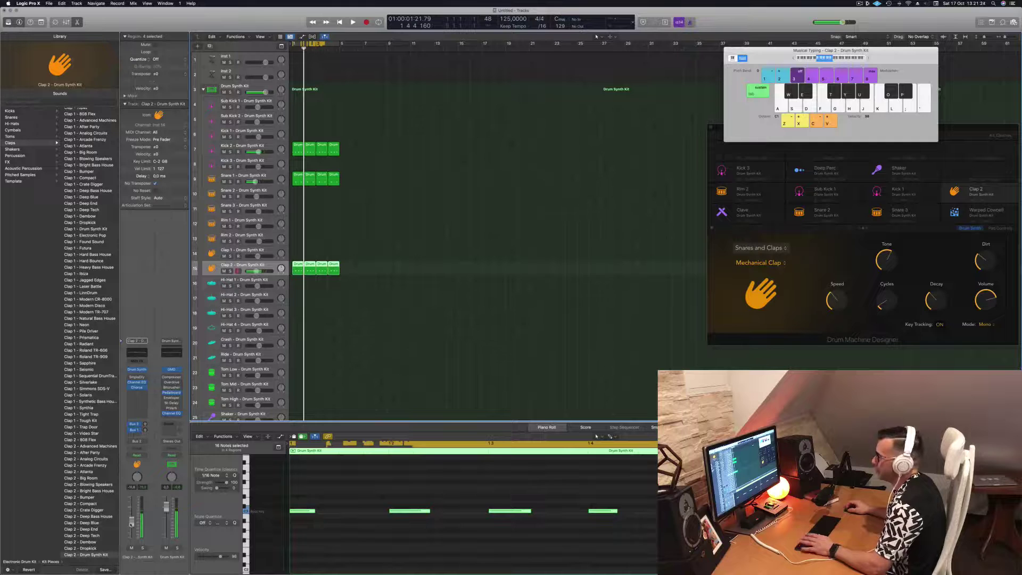
key("space")
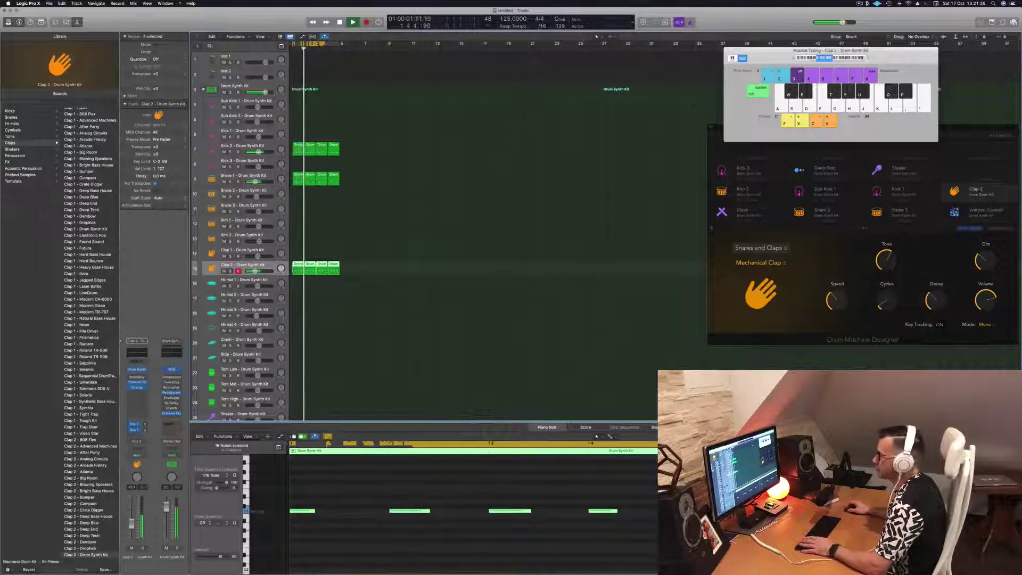
key("space")
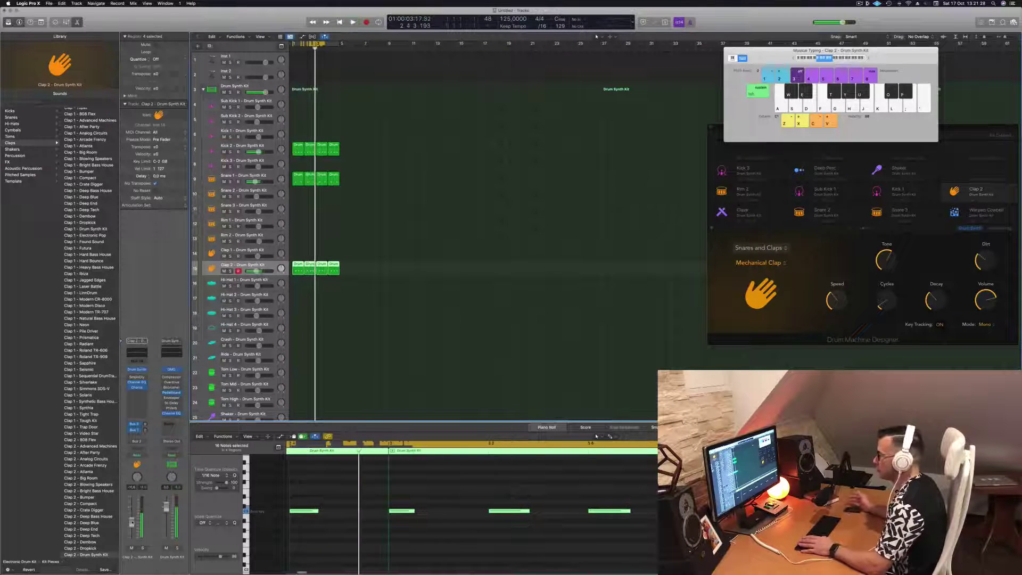
key("space")
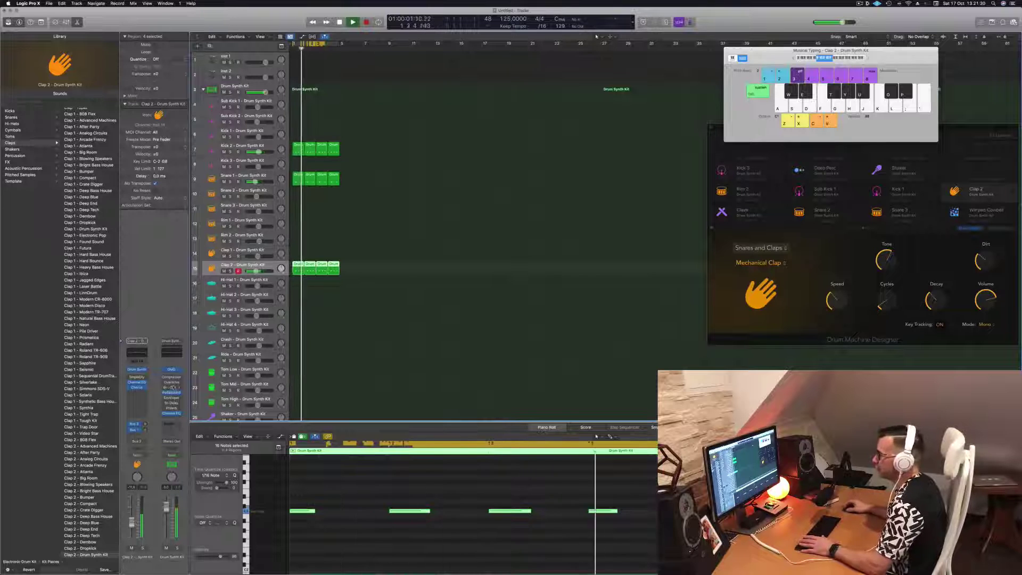
Open the Clap 2 Drum Synth window and change its sound from Mechanical Clap to Human Clap.
left_click(138, 369)
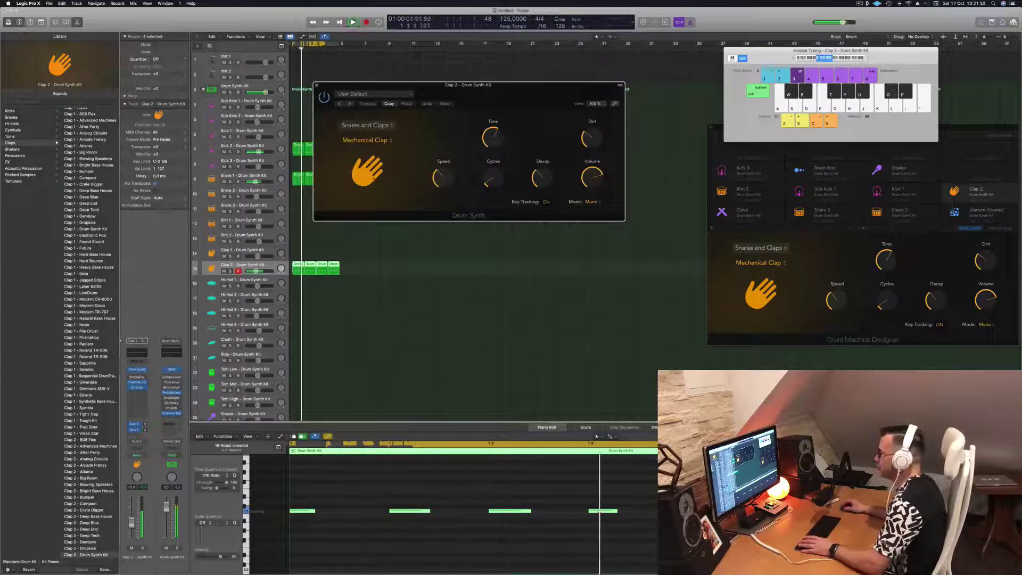
left_click(381, 140)
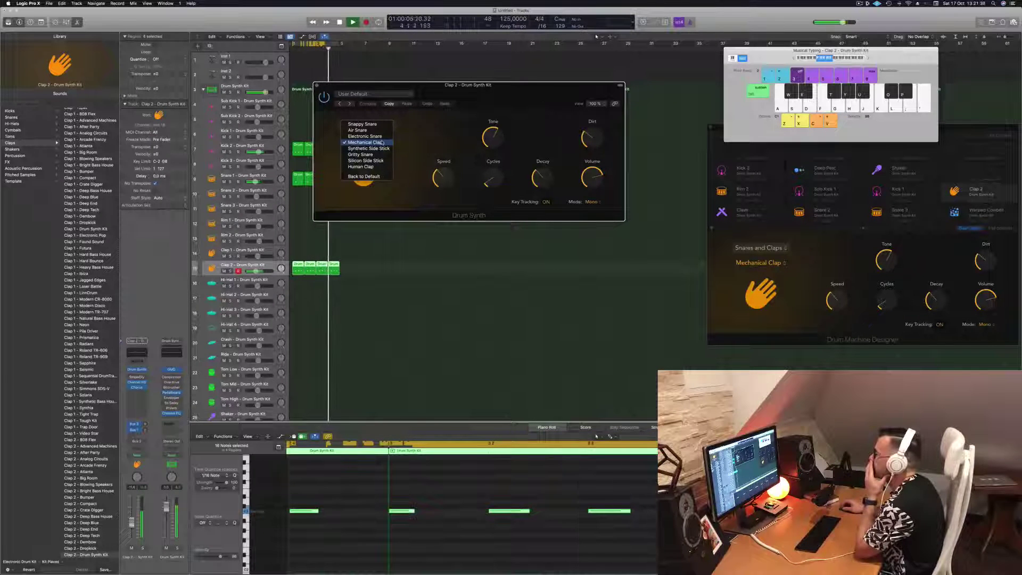
left_click(376, 166)
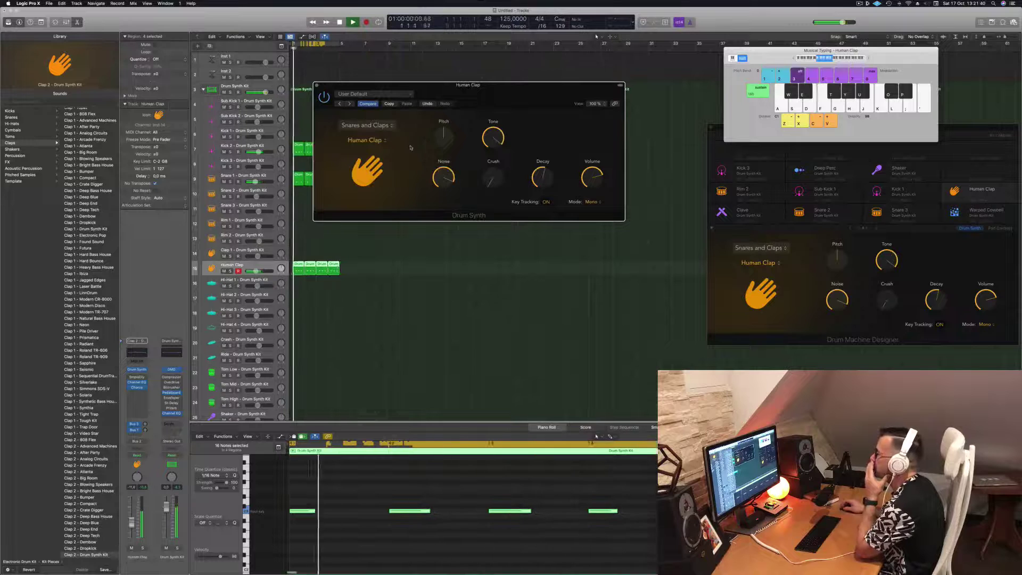
Adjust the Human Clap's Decay, try out some Crush, and close its Drum Synth window.
left_click(539, 182)
left_click_drag(538, 182, 548, 155)
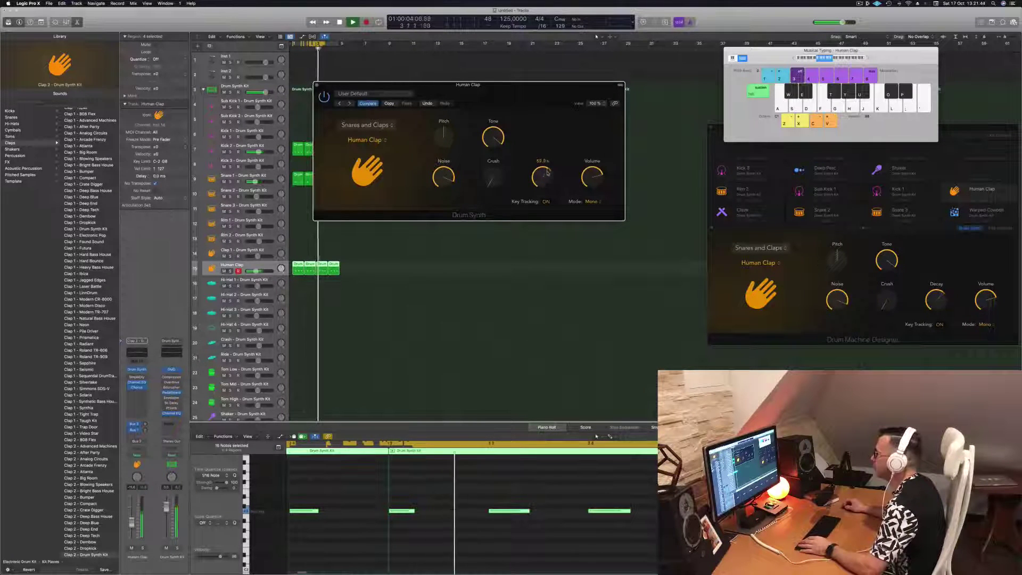
left_click(502, 162)
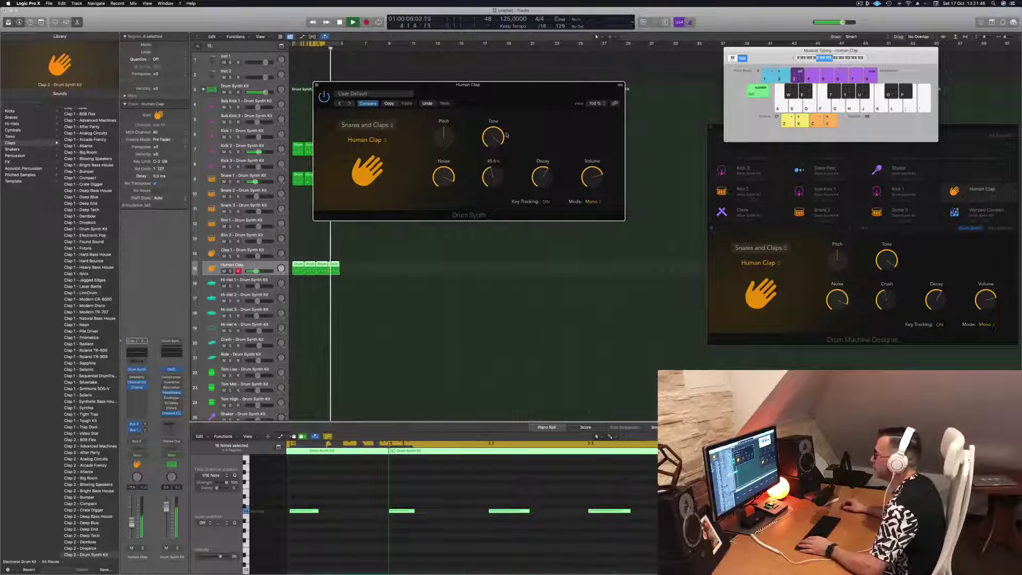
left_click_drag(550, 94, 571, 102)
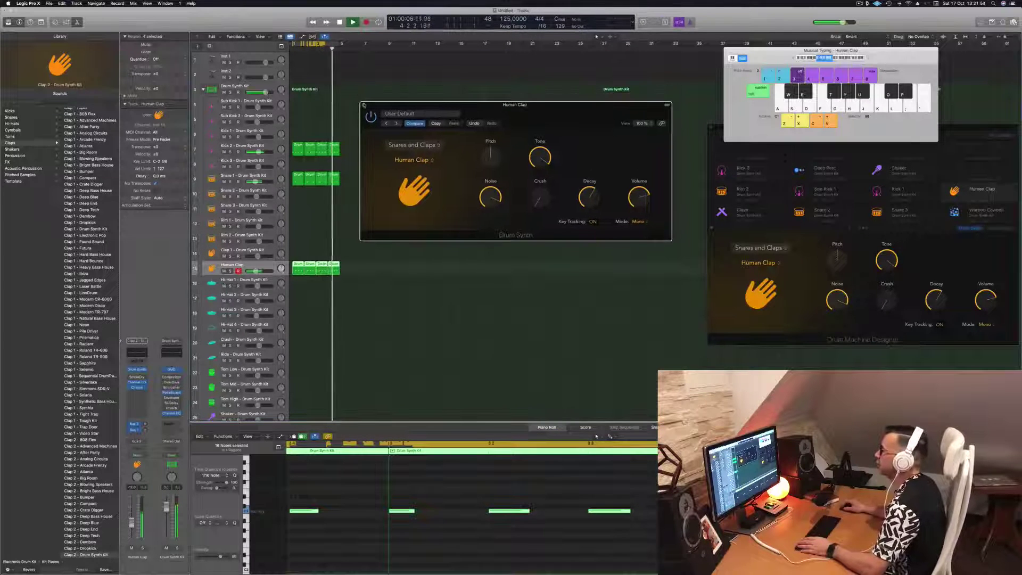
left_click(368, 98)
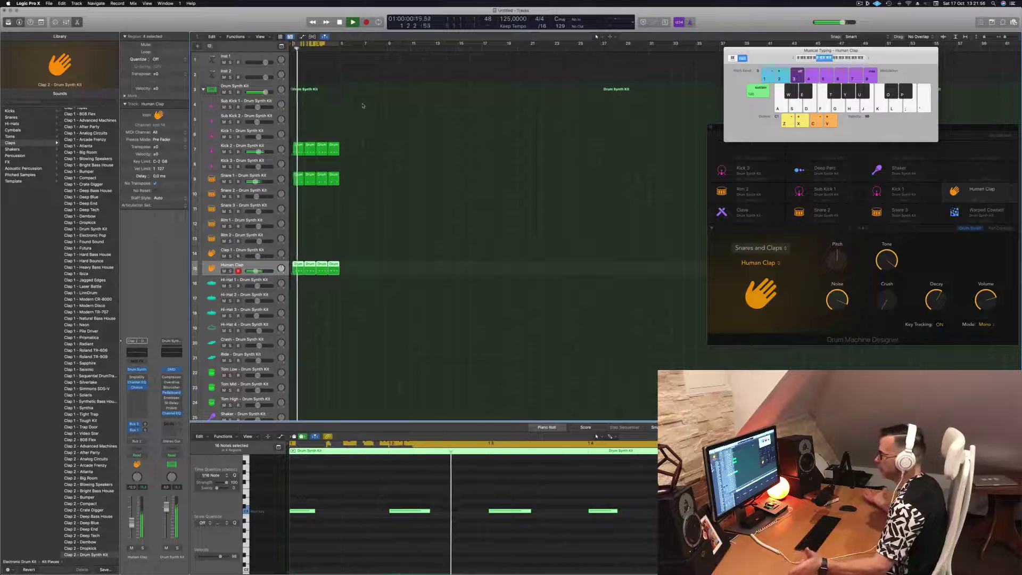
Stop playback and move the first Human Clap region onto the Hi-Hat 1 track.
key("space")
scroll(239, 234, "down", 2)
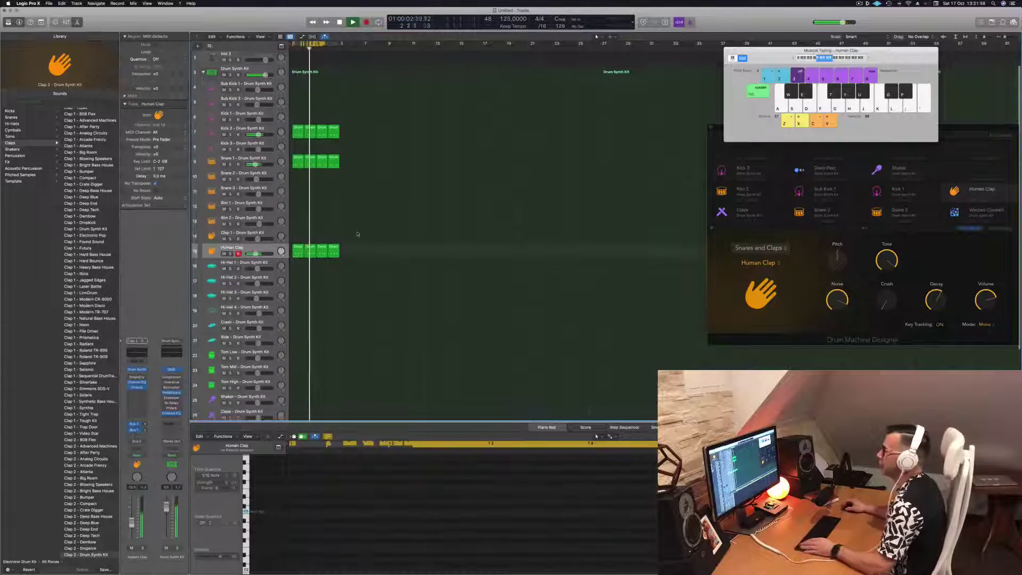
left_click(297, 246)
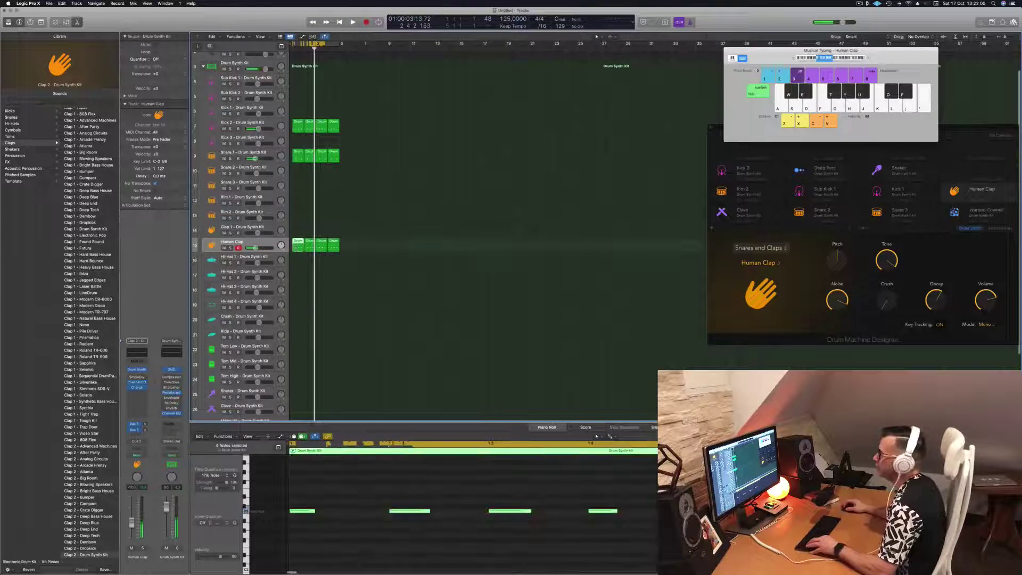
left_click_drag(298, 255, 298, 259)
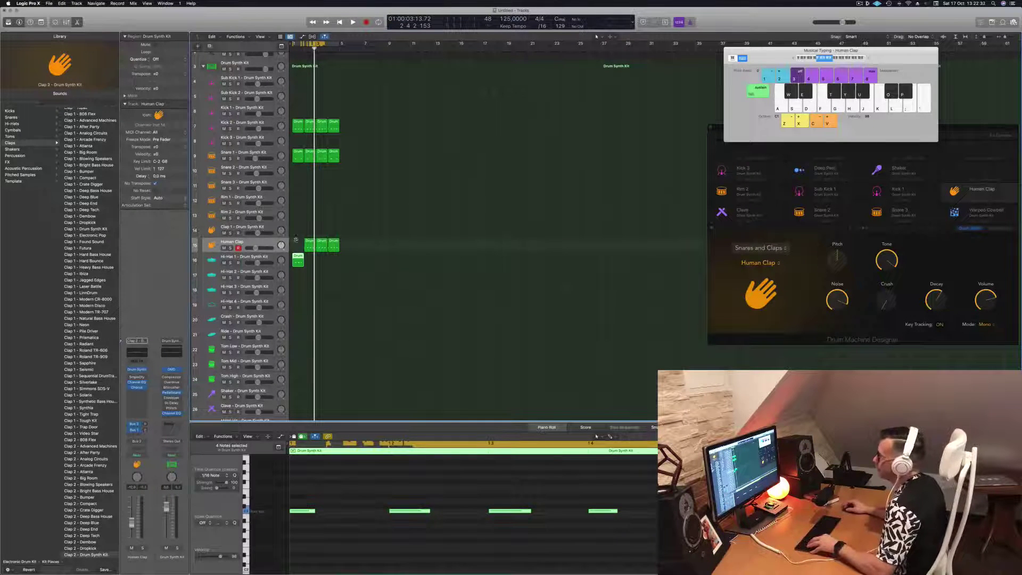
Copy the second Human Clap region into the empty first bar and select the Hi-Hat 1 track.
left_click(311, 243)
left_click_drag(311, 243, 296, 243)
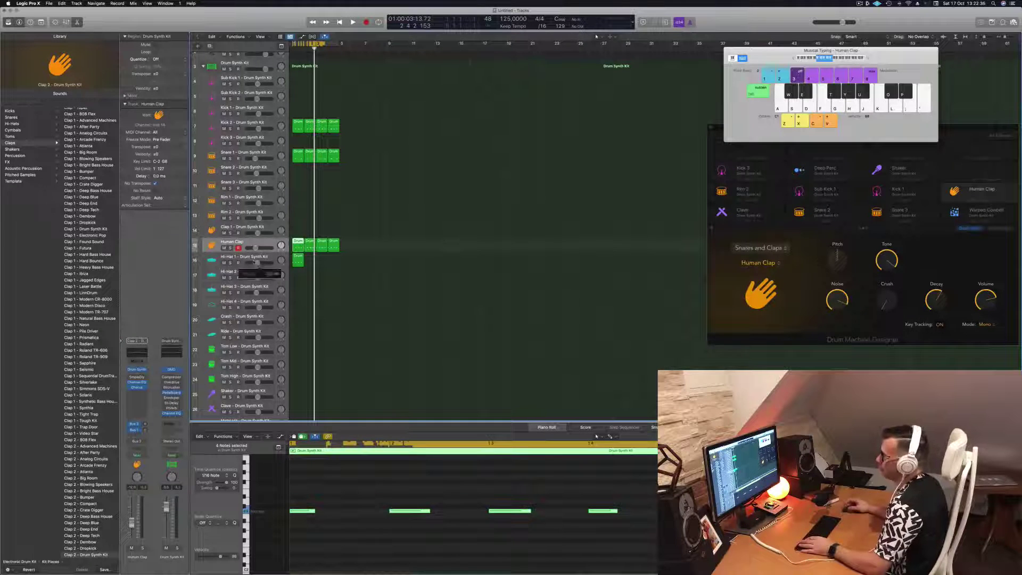
left_click(240, 257)
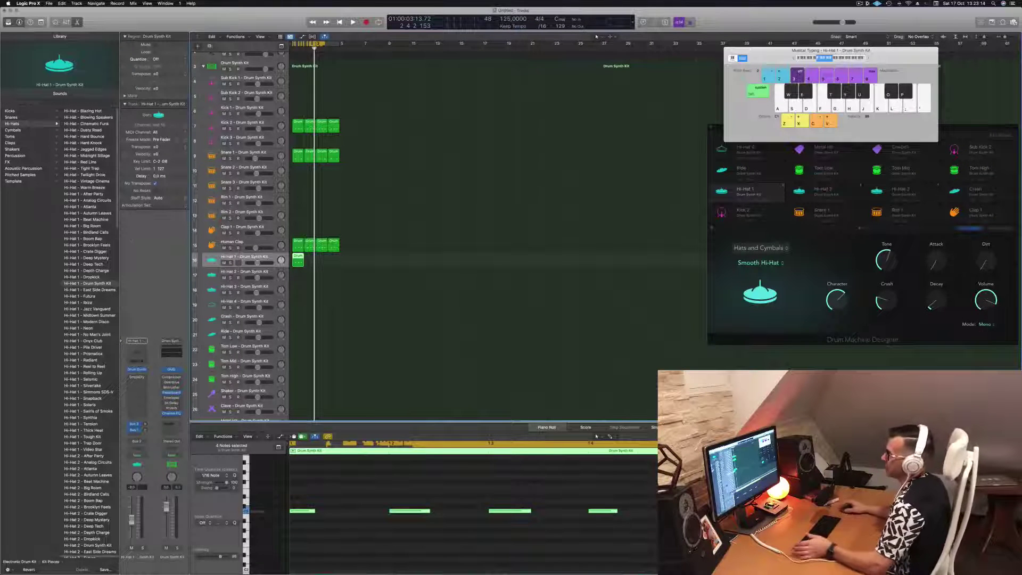
Select the main Drum Synth Kit track and look through the Electronic Drum Kit patches in the Library.
left_click(251, 63)
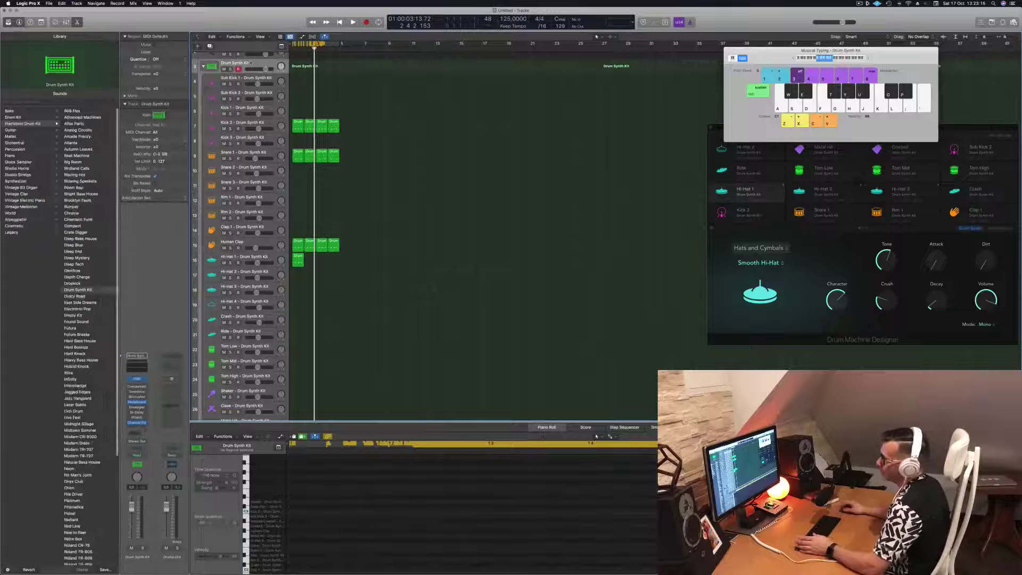
scroll(83, 316, "down", 5)
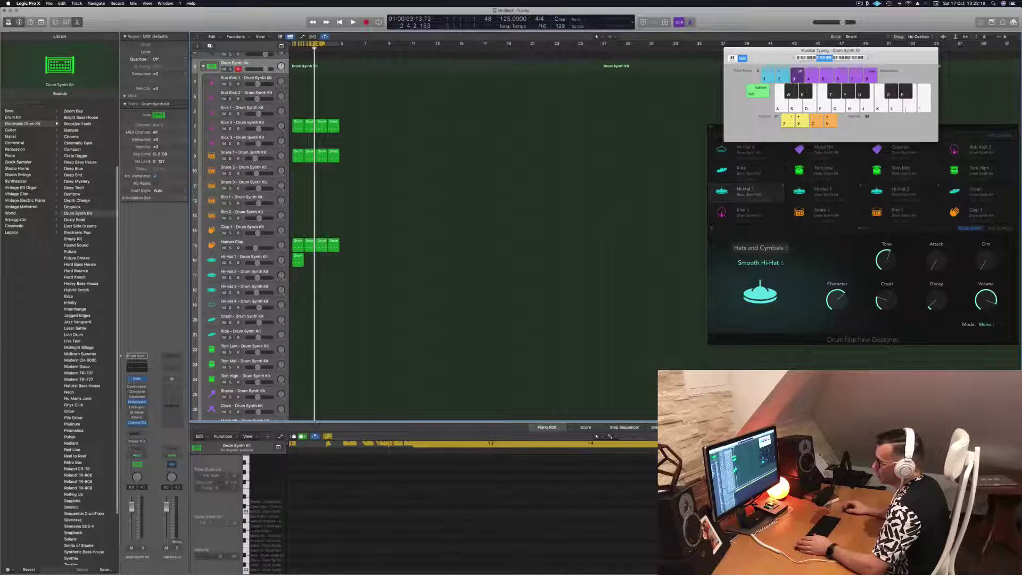
scroll(95, 380, "down", 5)
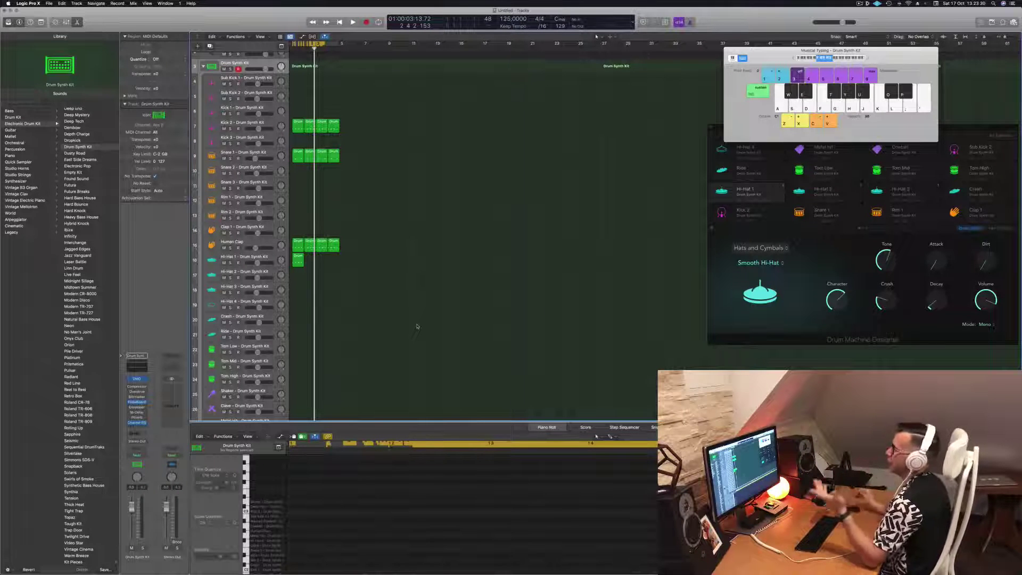
scroll(402, 190, "up", 2)
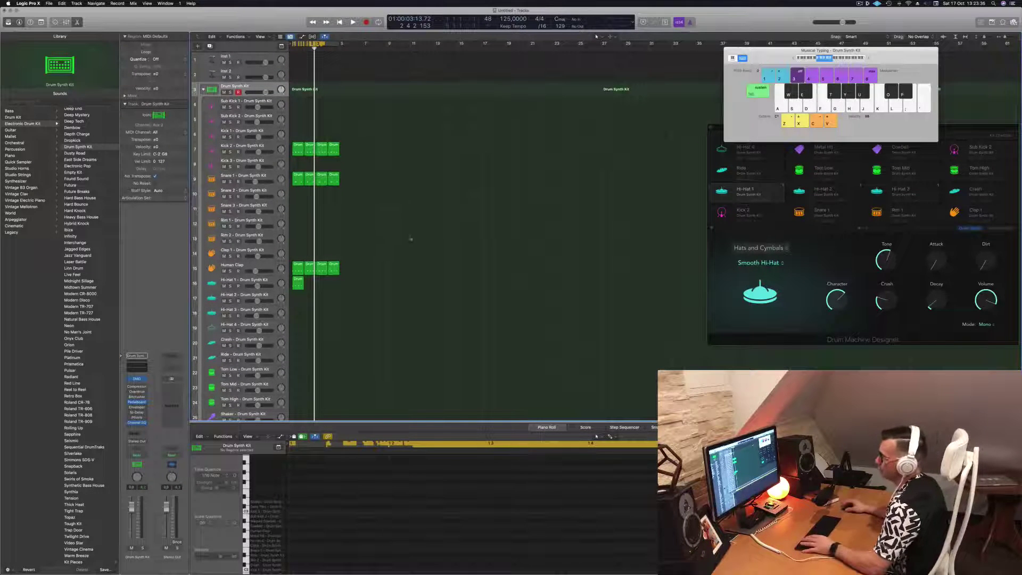
Shift all four notes in the Hi-Hat 1 region half a beat later, onto the off-beats.
key("space")
left_click(298, 285)
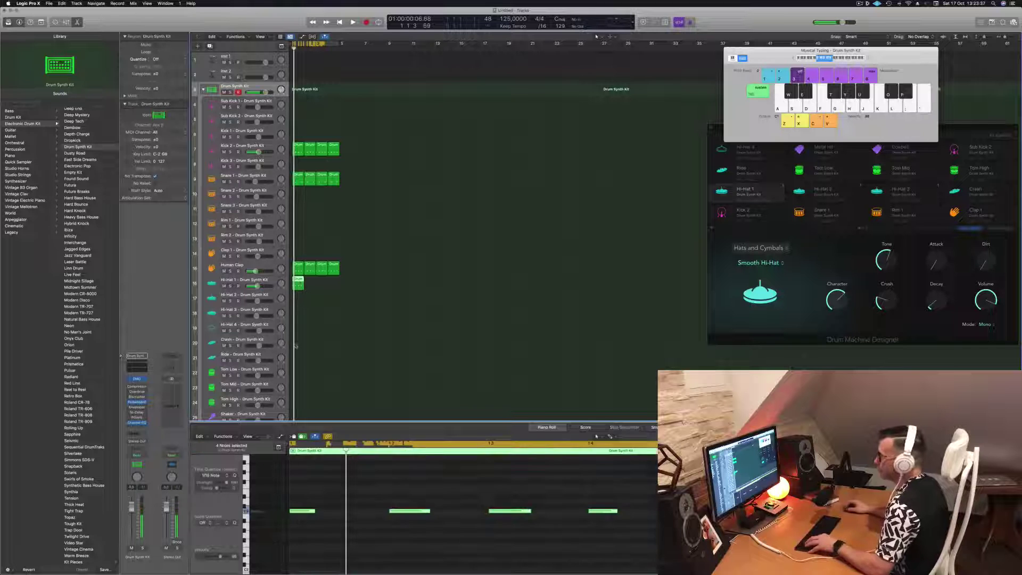
left_click(296, 510)
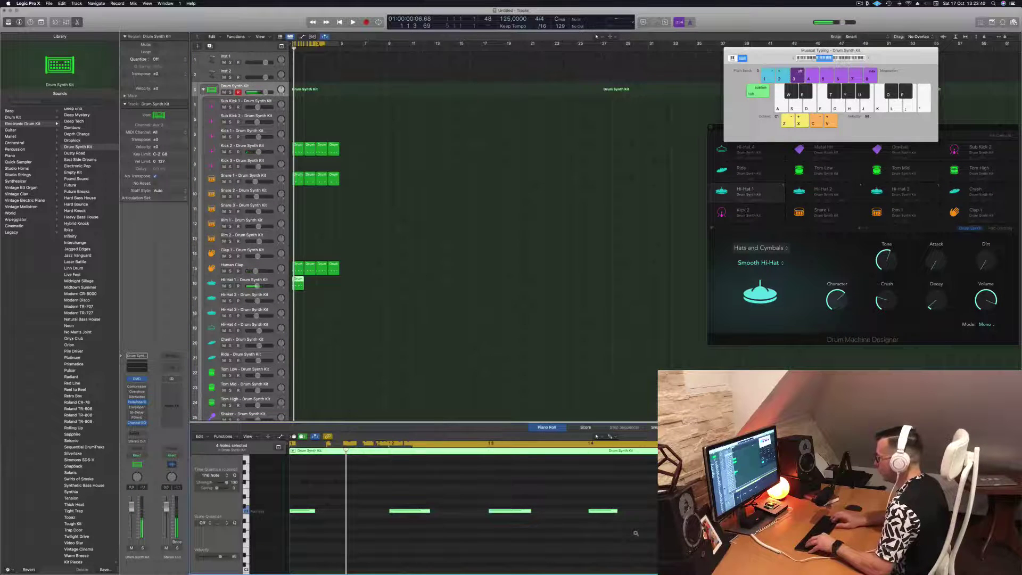
key("alt+Right")
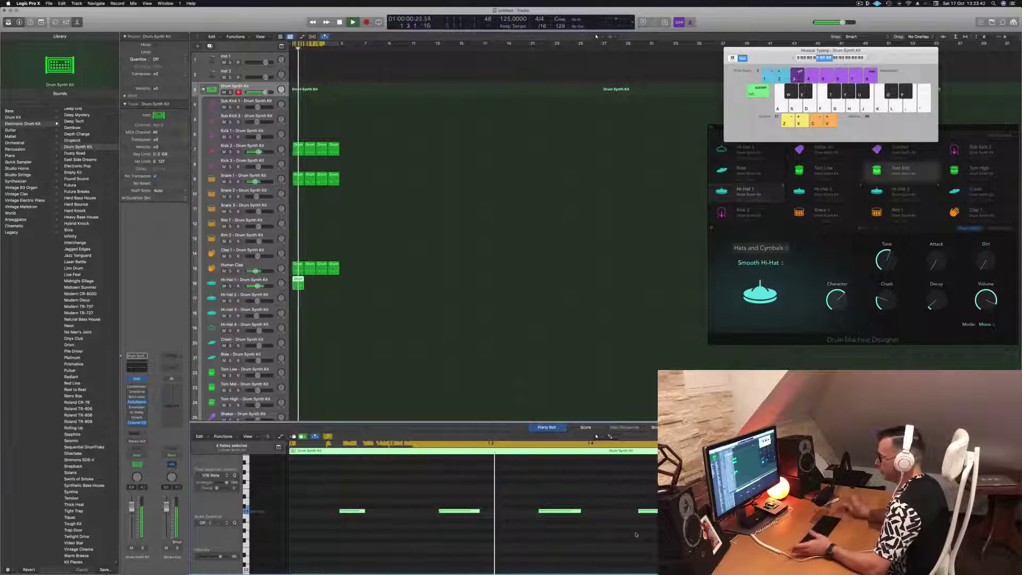
Repeat the Hi-Hat 1 region to four copies matching the kick pattern, select all four, and restart loop playback.
left_click_drag(299, 279, 319, 285)
left_click(298, 282, "shift")
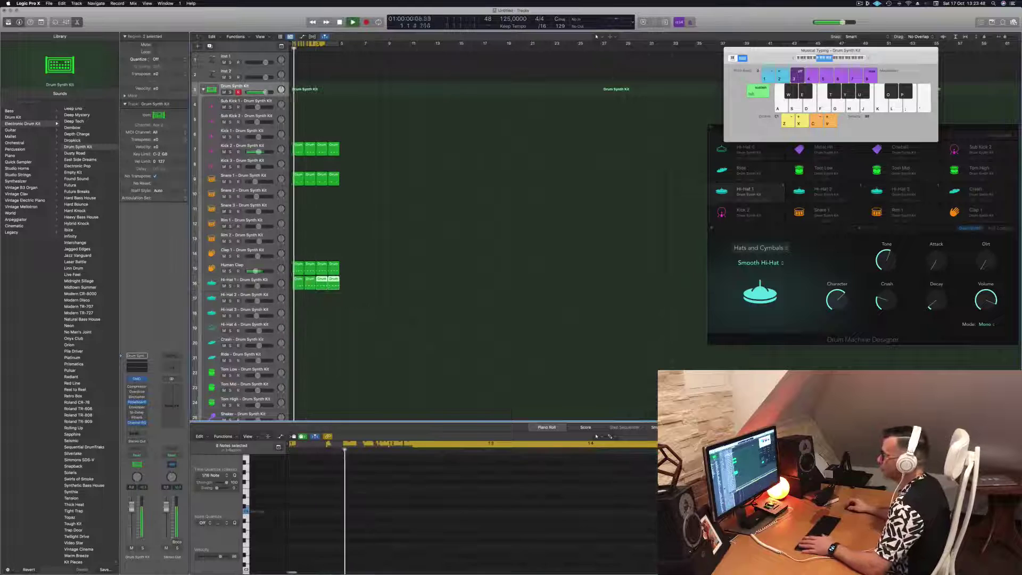
key("space")
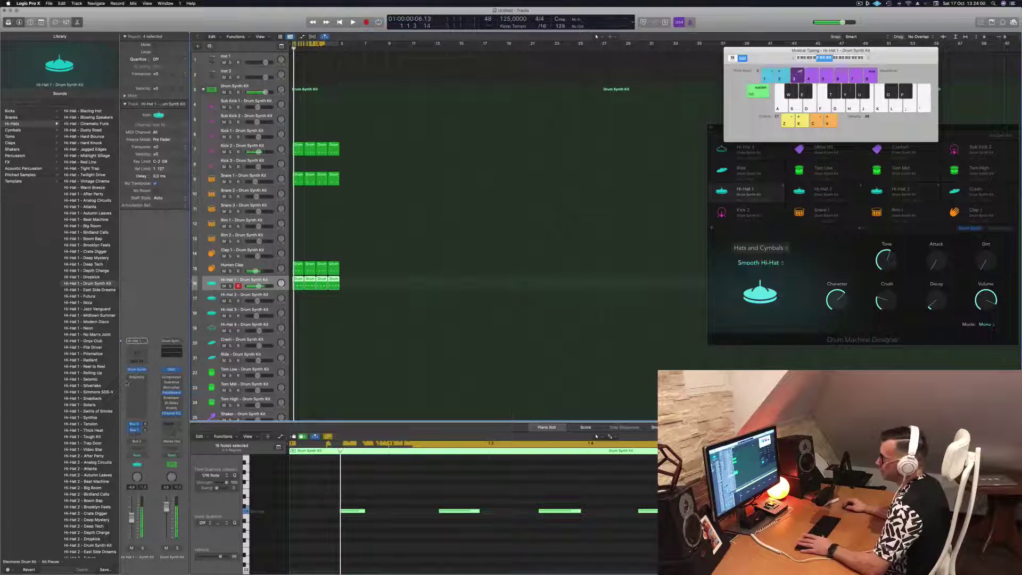
key("space")
Open the Hi-Hat 1 Drum Synth window, raise the Decay, set the Attack to about 25%, and try out some Dirt.
left_click(137, 369)
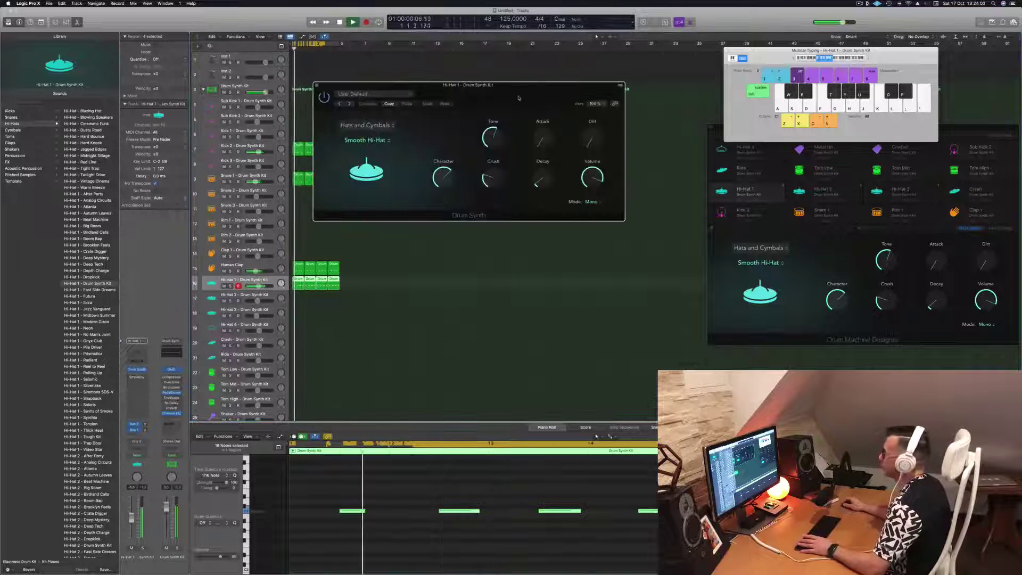
left_click_drag(468, 85, 399, 144)
mouse_move(469, 229)
left_mouse_down()
mouse_move(468, 218)
mouse_move(468, 239)
left_mouse_up()
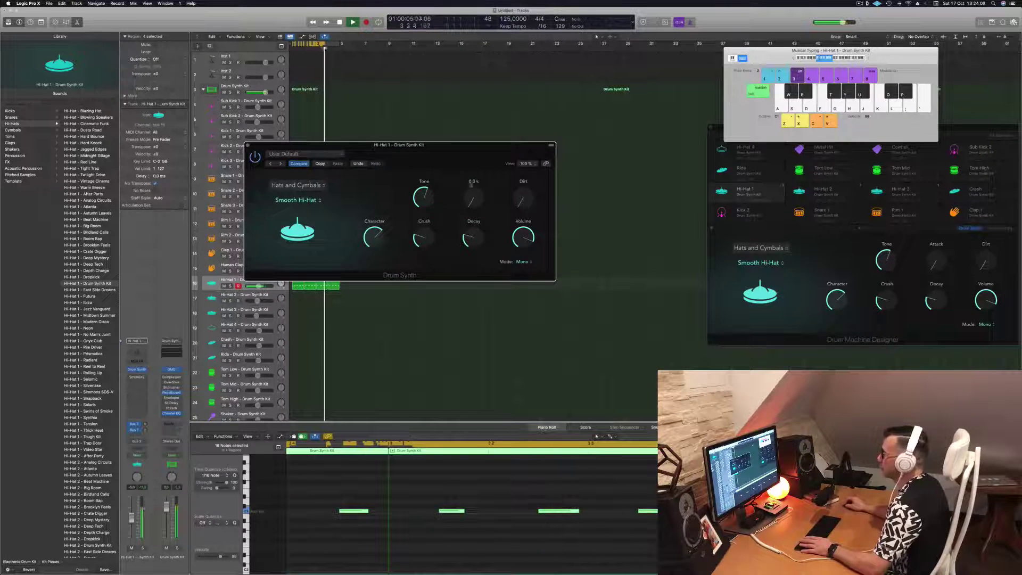
left_click_drag(472, 200, 472, 166)
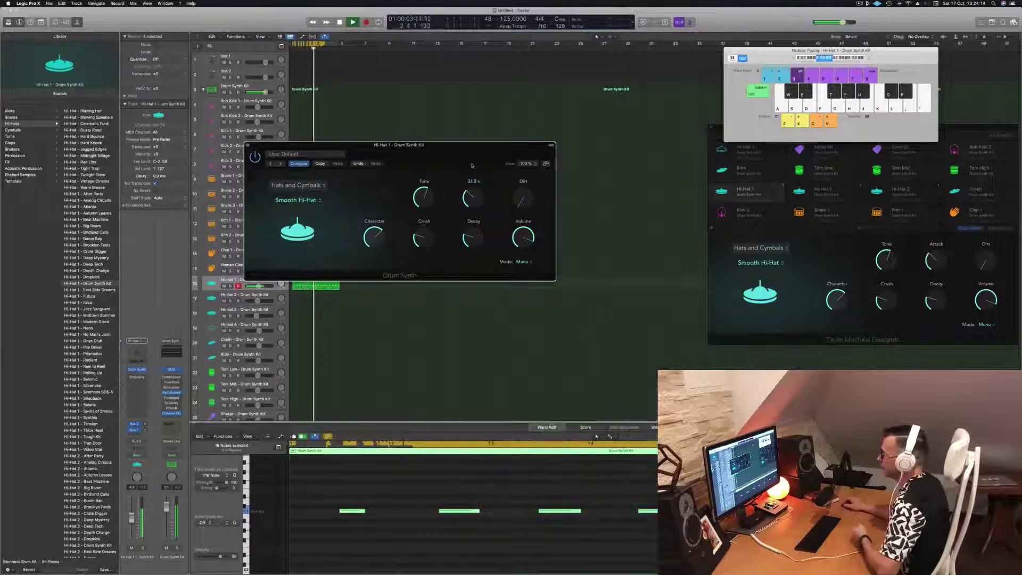
left_click_drag(521, 198, 525, 163)
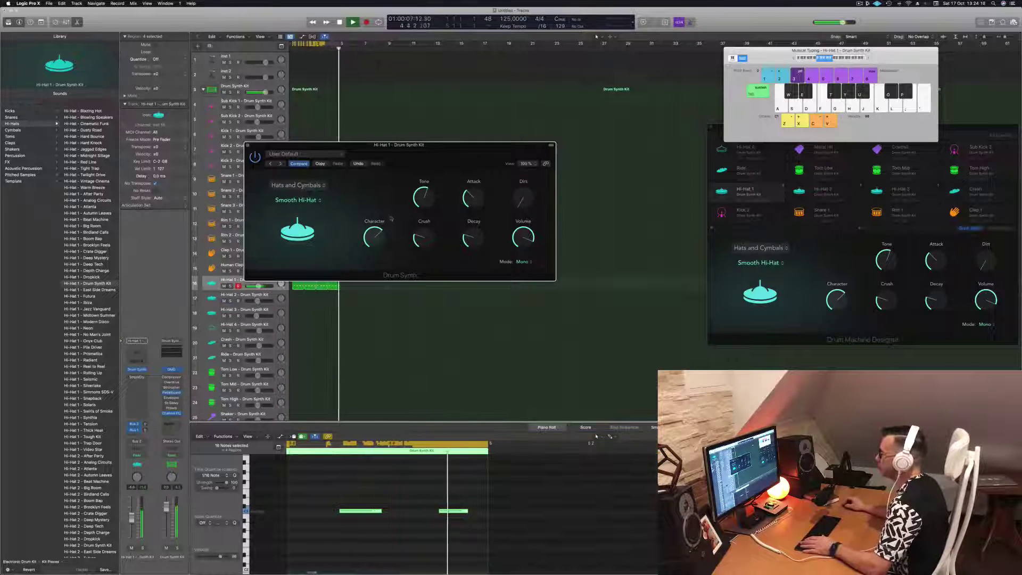
Raise the Smooth Hi-Hat's Crush and lower its Volume, trying out a higher Character as well, and close its Drum Synth window.
left_click(374, 232)
left_click_drag(374, 233, 377, 206)
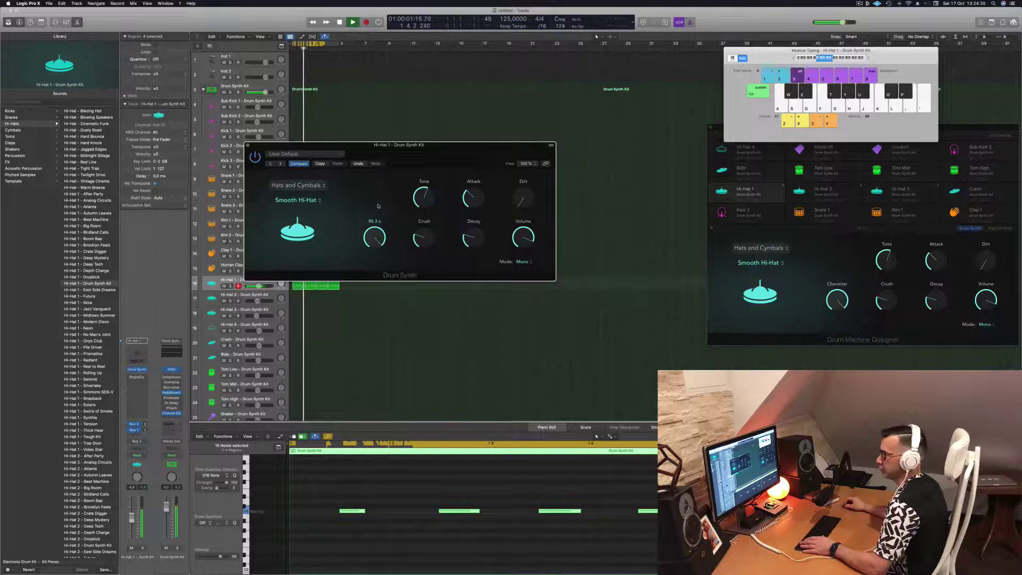
left_click_drag(379, 263, 427, 184)
left_click(416, 236)
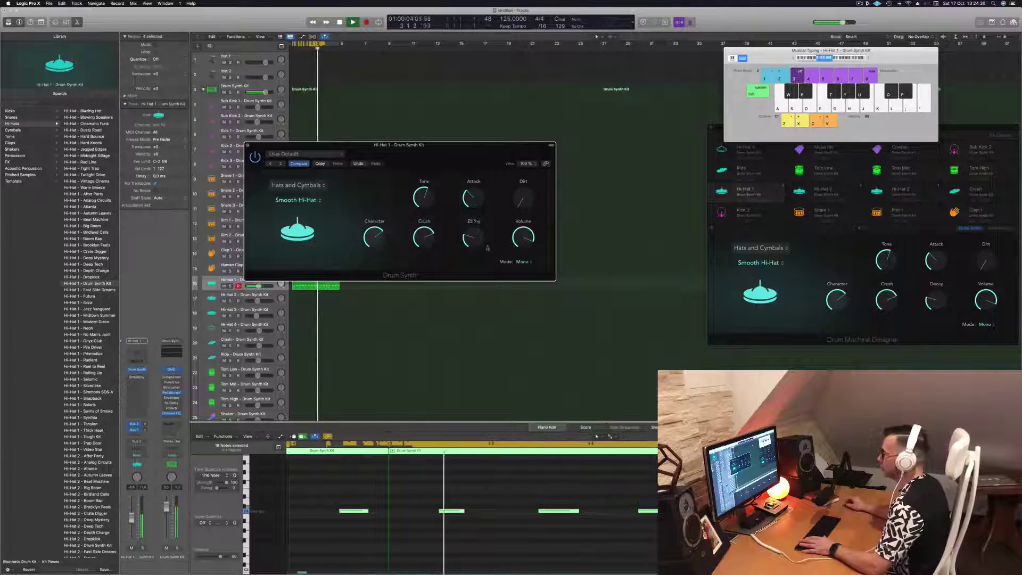
left_click(527, 240)
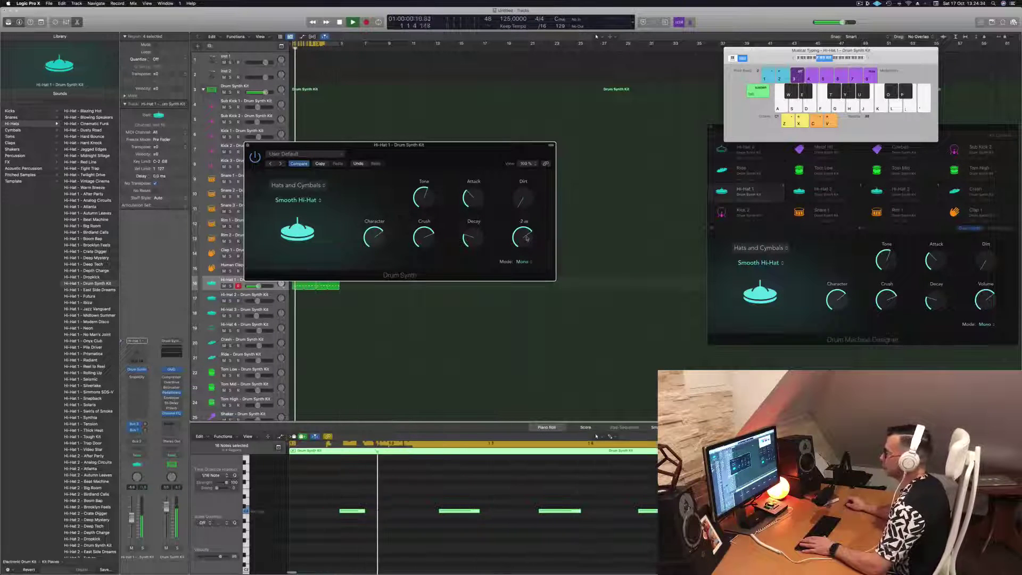
left_click_drag(427, 157, 460, 160)
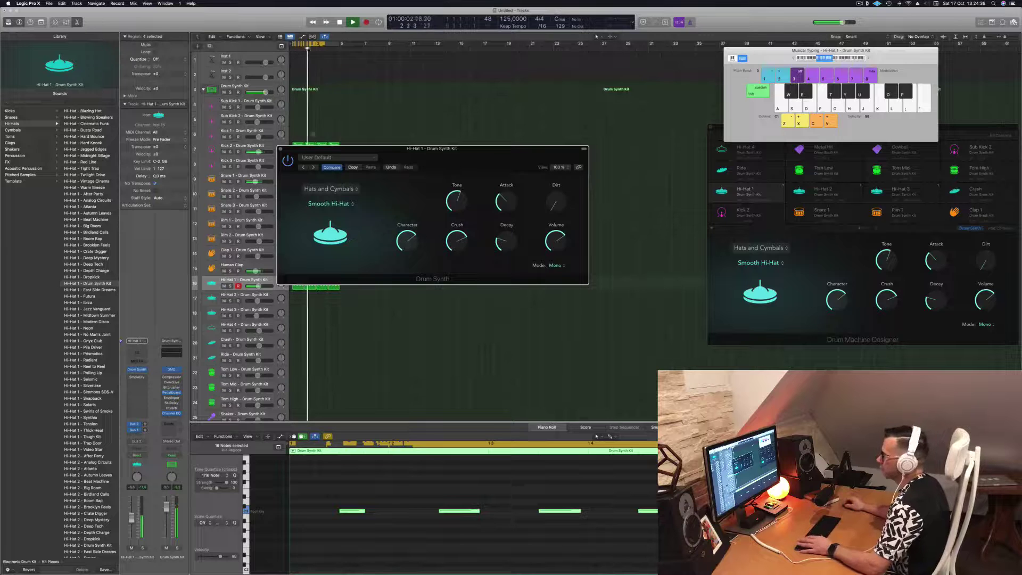
left_click(280, 149)
left_click(410, 266)
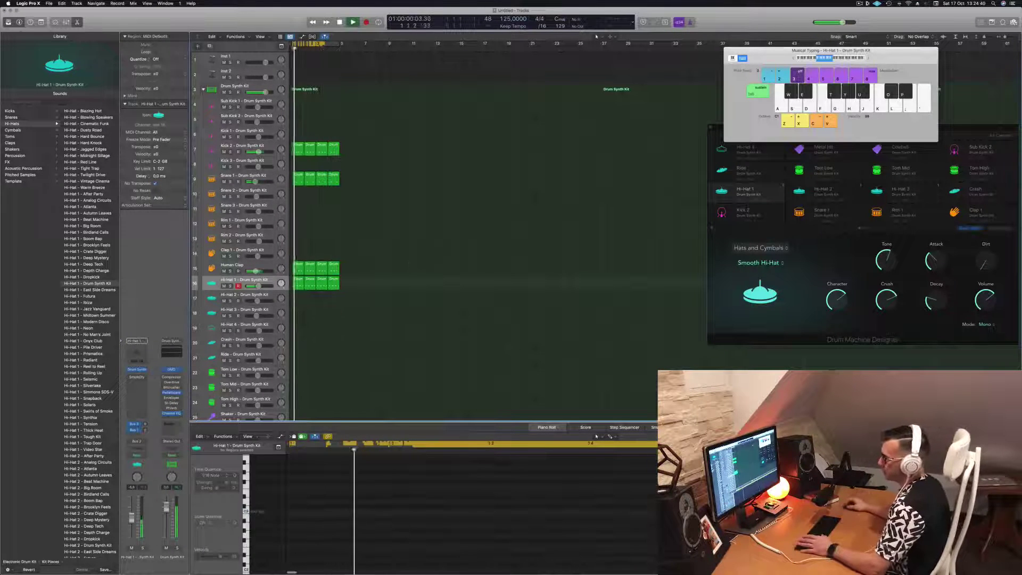
Reopen the Hi-Hat 1 Drum Synth window, lower the Decay to about 19%, and close the window.
left_click(137, 369)
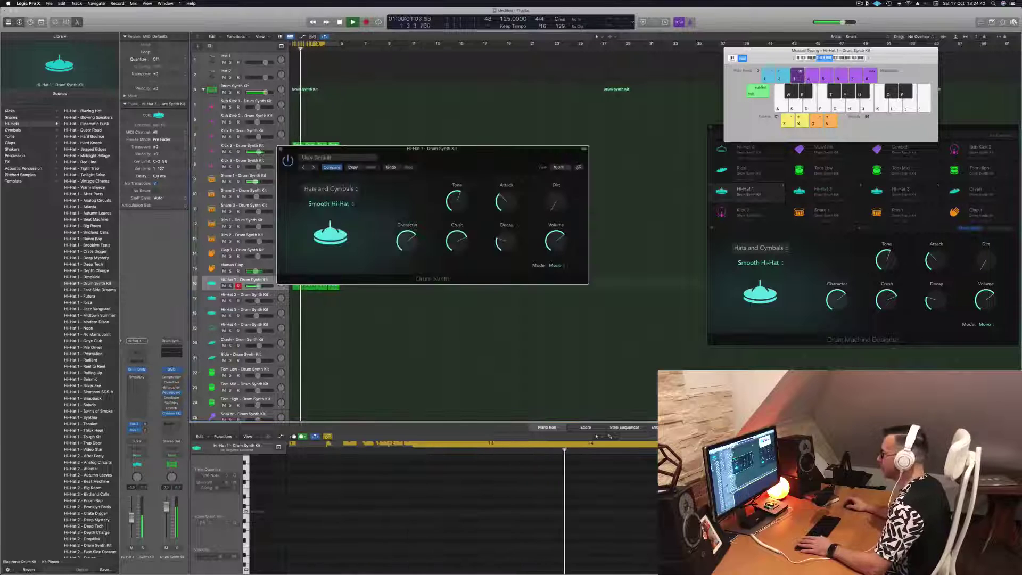
mouse_move(507, 248)
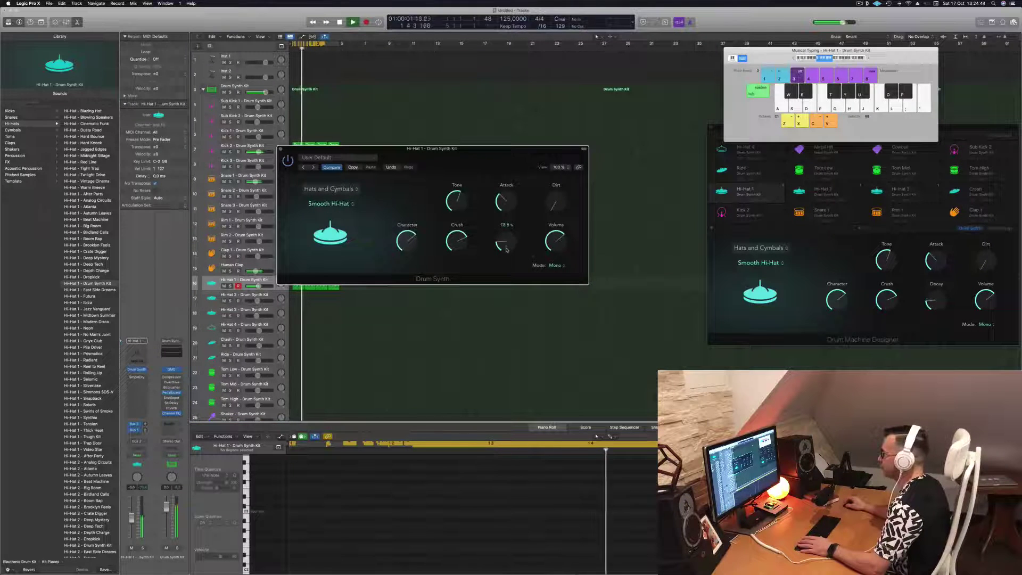
scroll(506, 247, "up", 1)
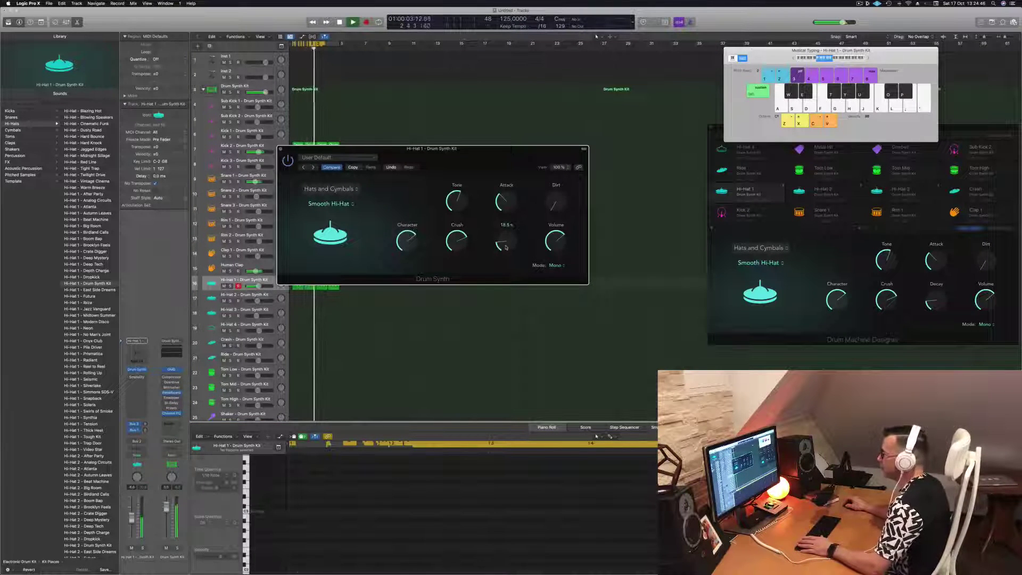
left_click_drag(281, 150, 332, 172)
left_click(331, 170)
scroll(407, 310, "down", 3)
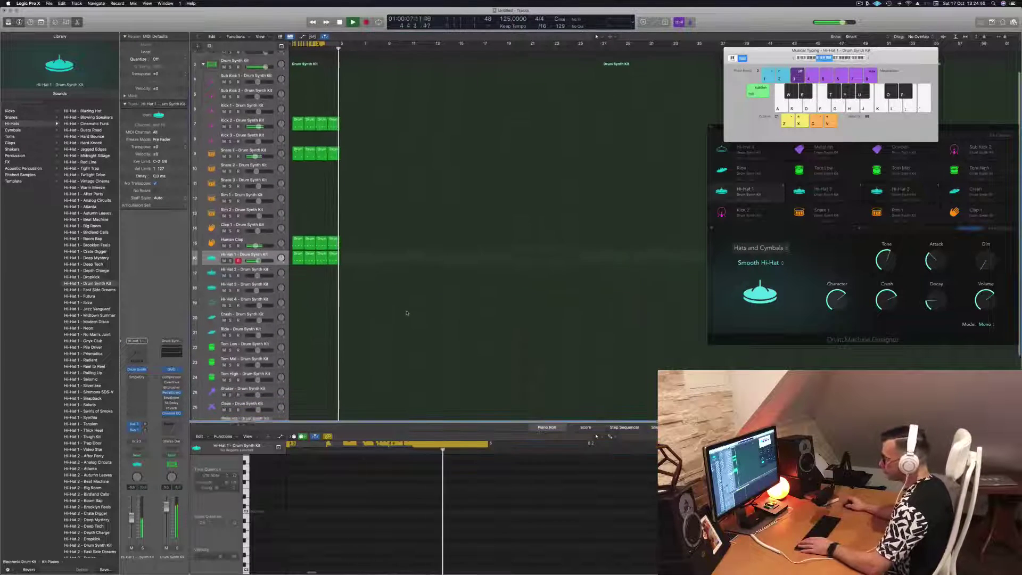
Move the first Hi-Hat 1 region onto the Hi-Hat 4 track and fill the gap with a copy of the second region.
left_click(297, 243)
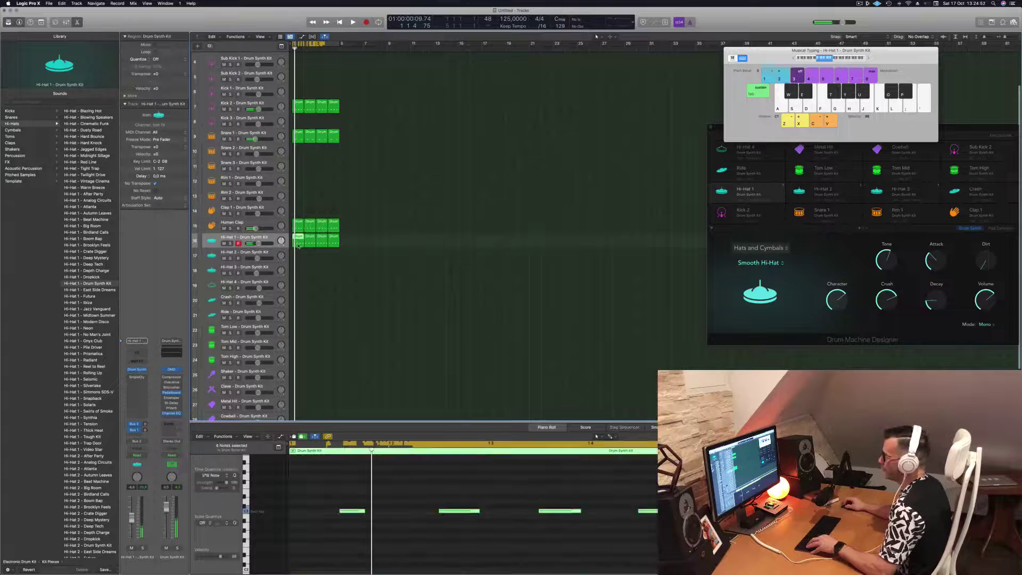
left_click_drag(299, 265, 298, 285)
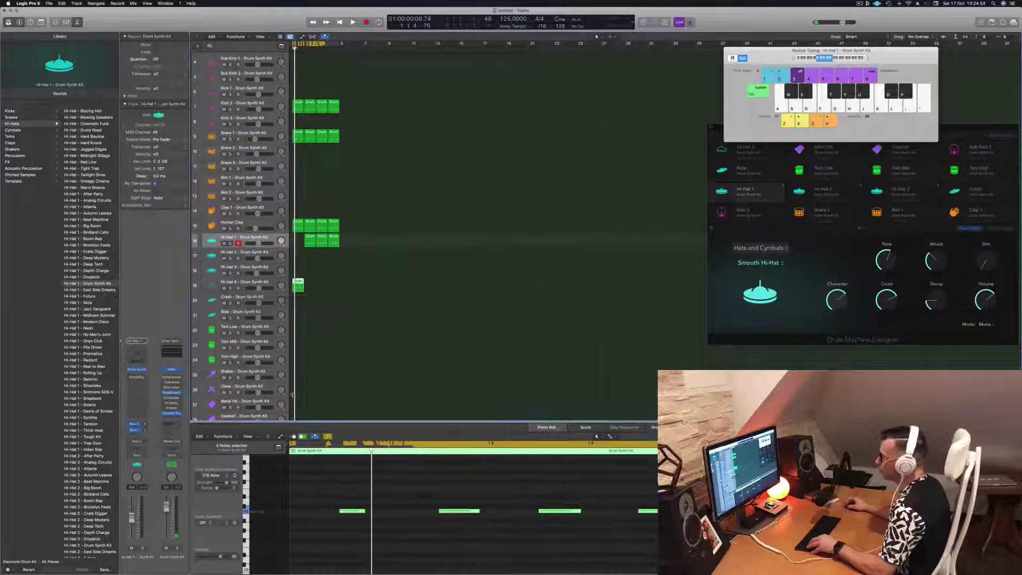
left_click(310, 237)
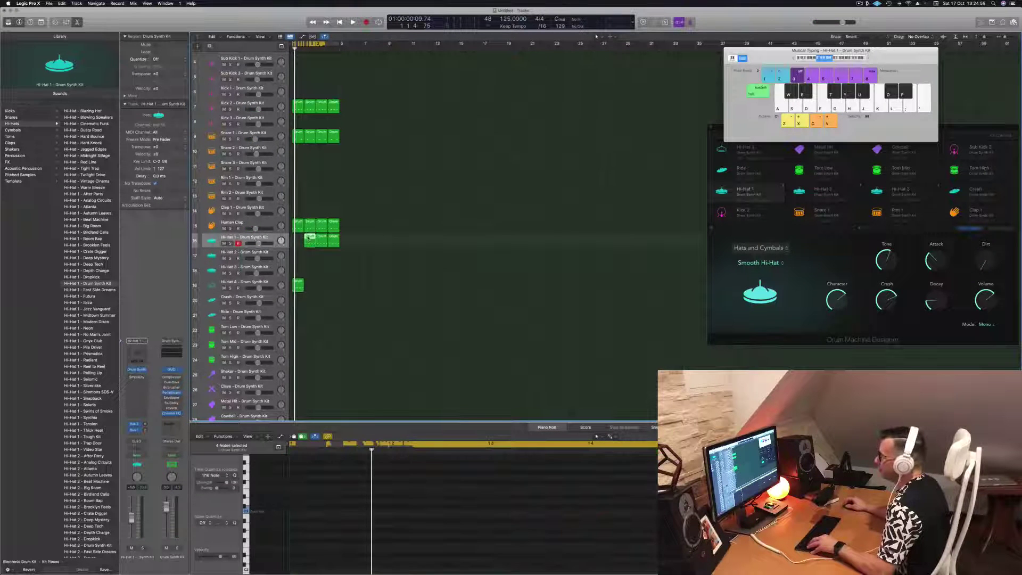
left_click_drag(310, 240, 299, 241)
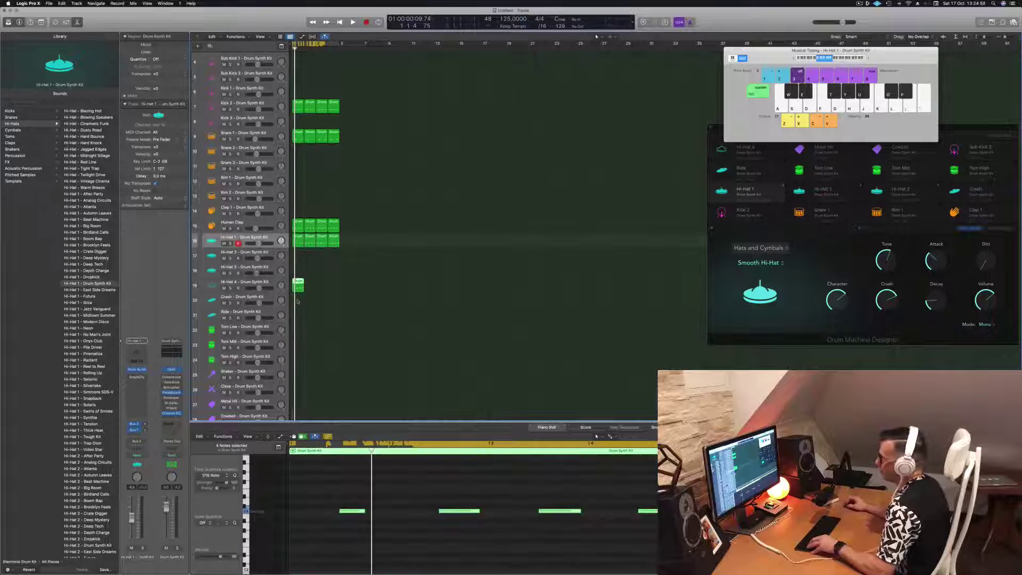
Delete the first three notes of the Hi-Hat 4 region, then repeat it to four copies while the loop plays.
left_click_drag(312, 477, 593, 539)
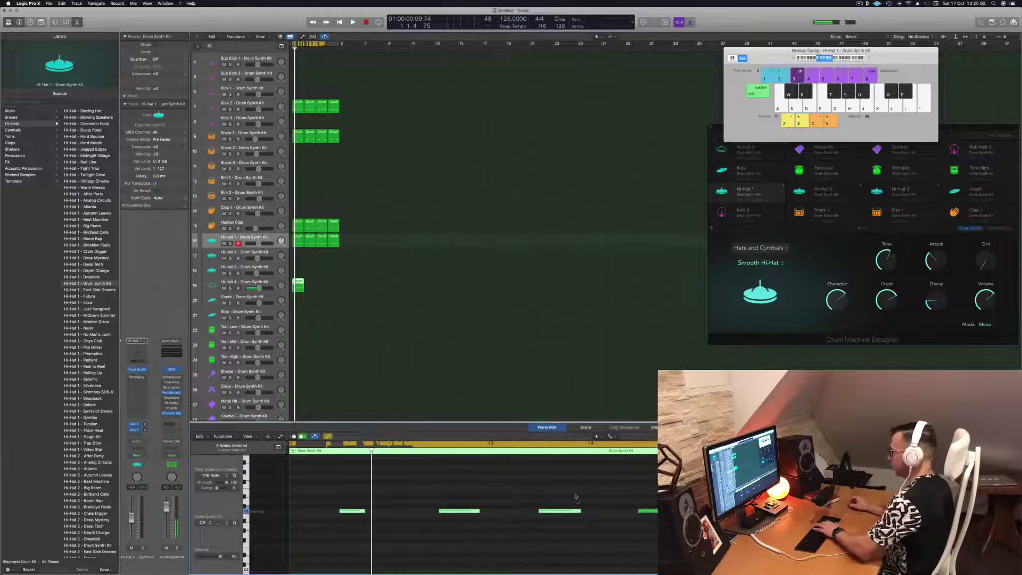
key("Delete")
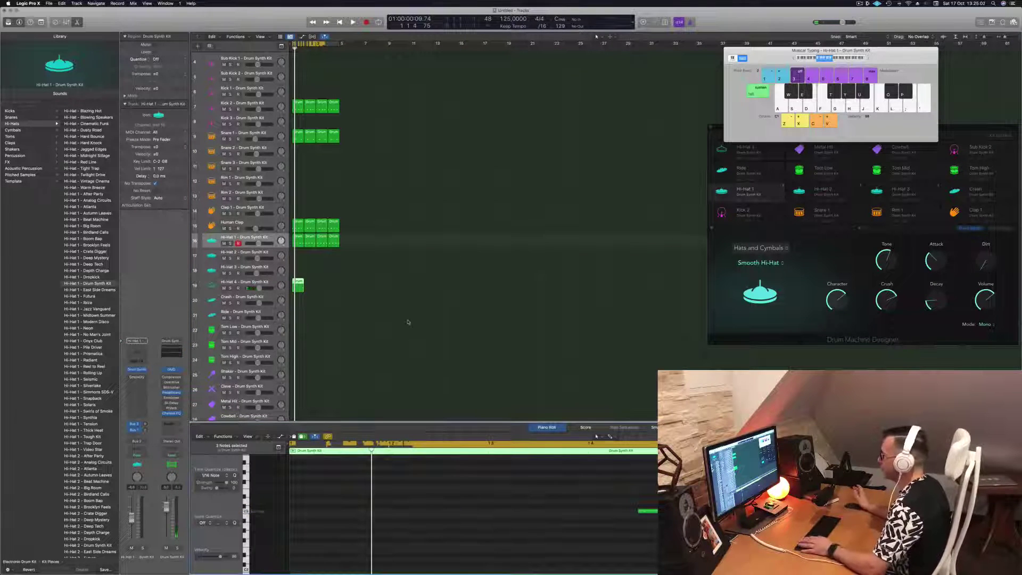
key("space")
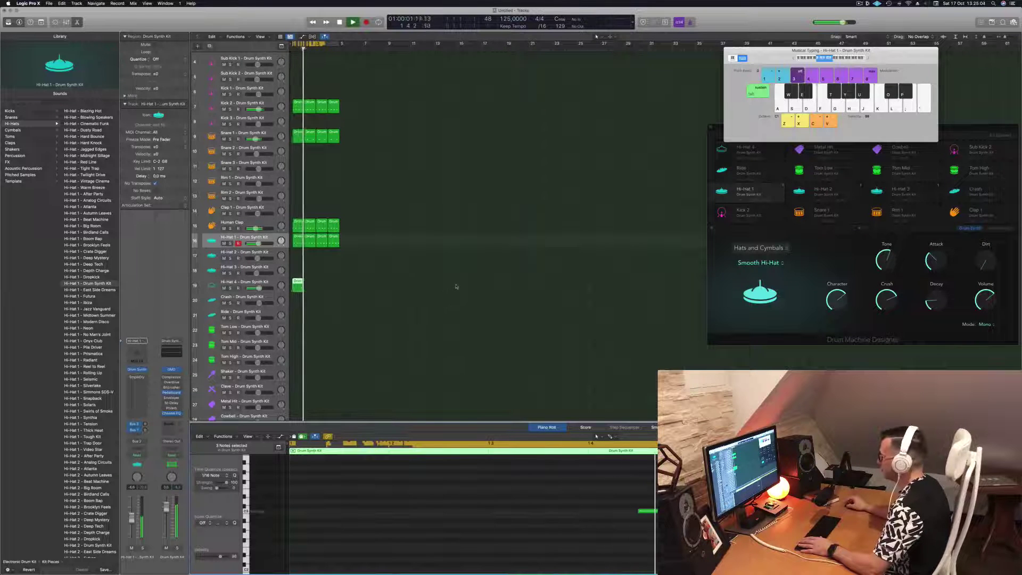
left_click_drag(298, 285, 321, 283)
left_click(299, 285, "shift")
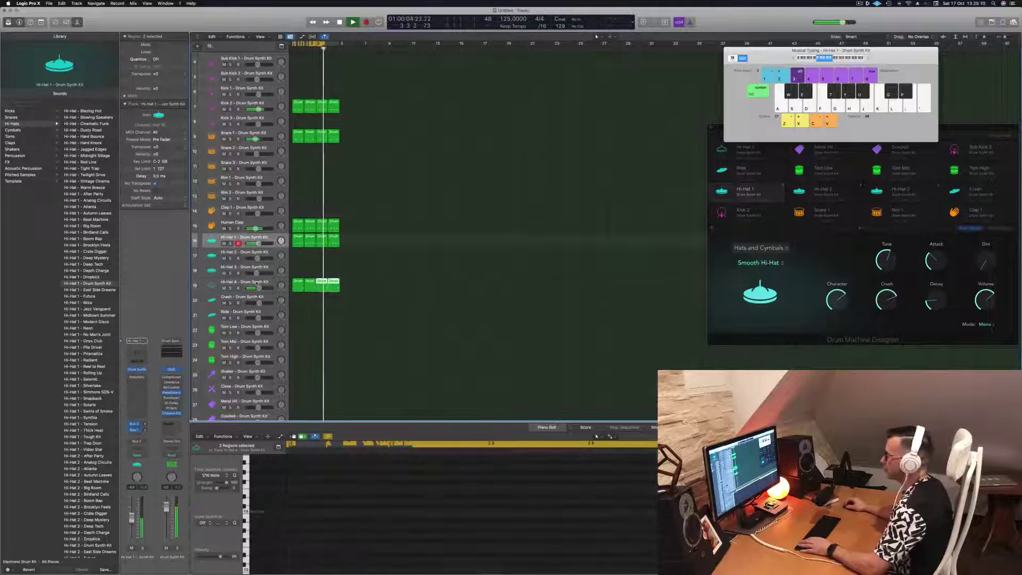
Open the Hi-Hat 4 Drum Synth, audition the Sharp Hi-Hat, Crash Cymbal and Bell Cymbal sounds, and return to Smooth Hi-Hat.
left_click(261, 285)
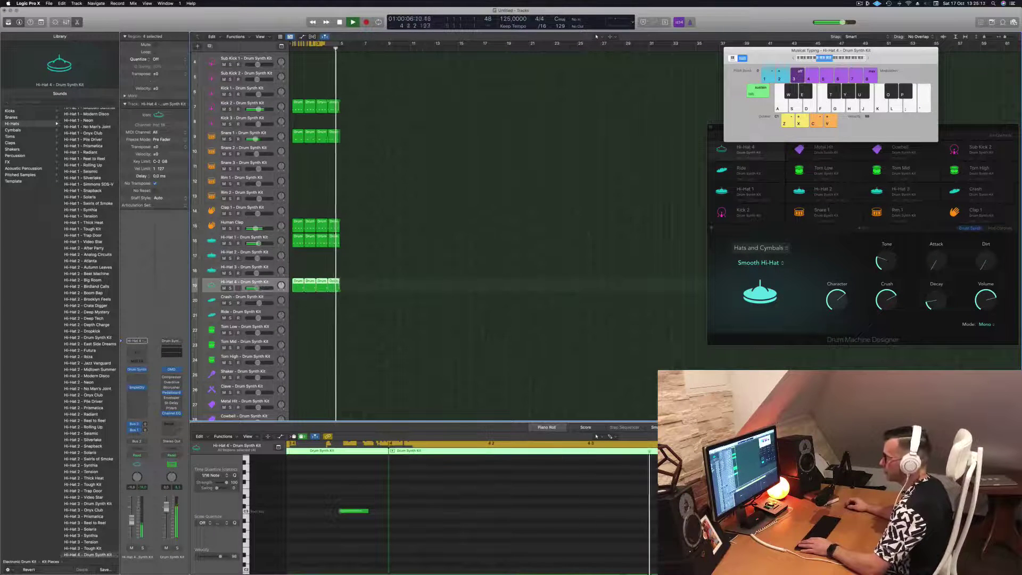
left_click(138, 369)
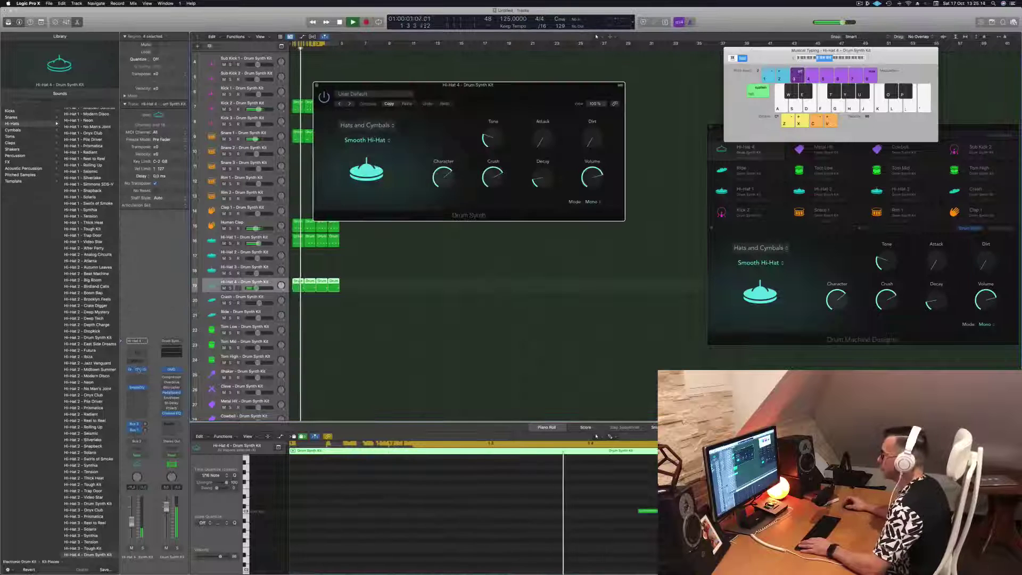
left_click(387, 142)
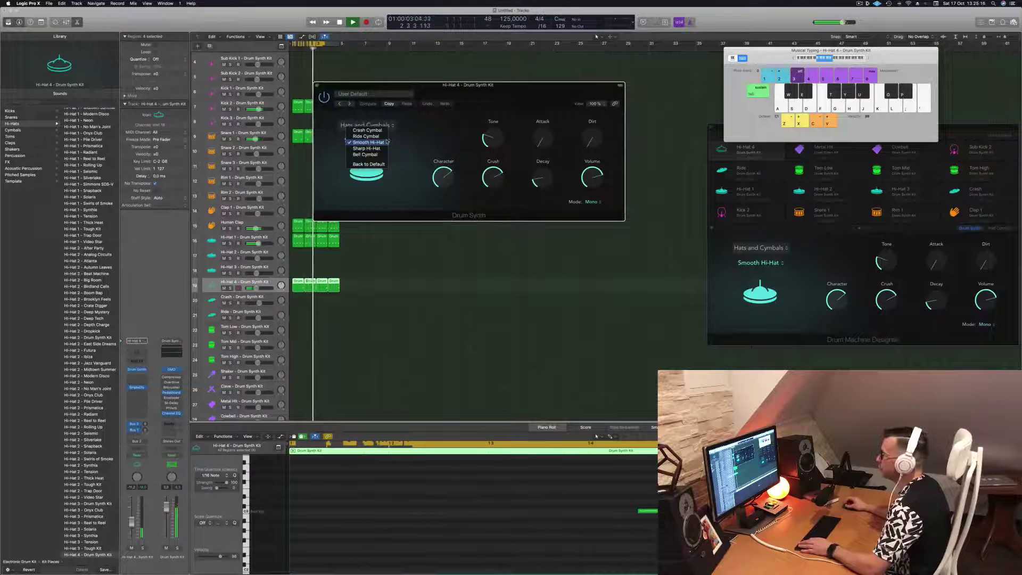
left_click(396, 150)
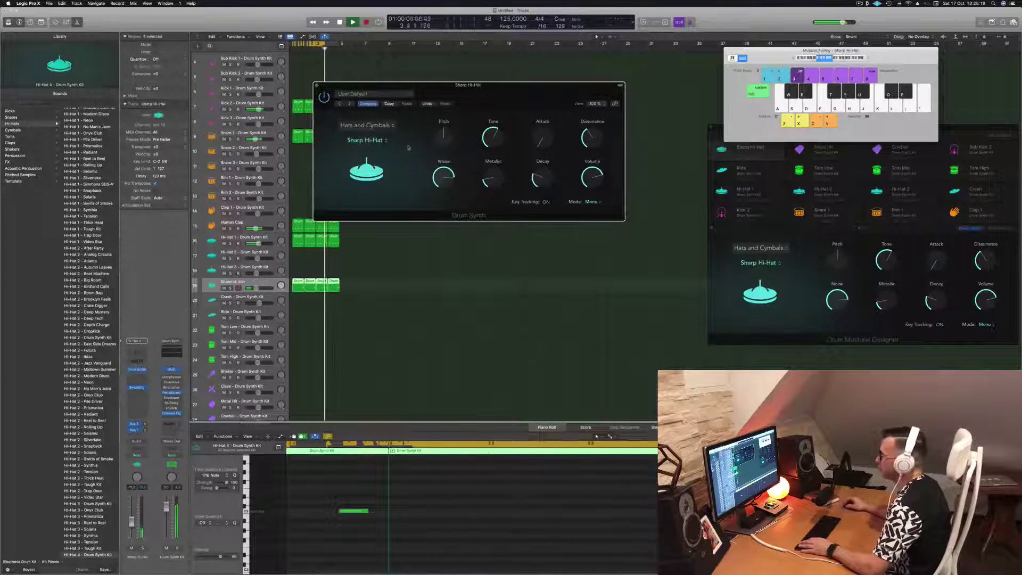
left_click(373, 140)
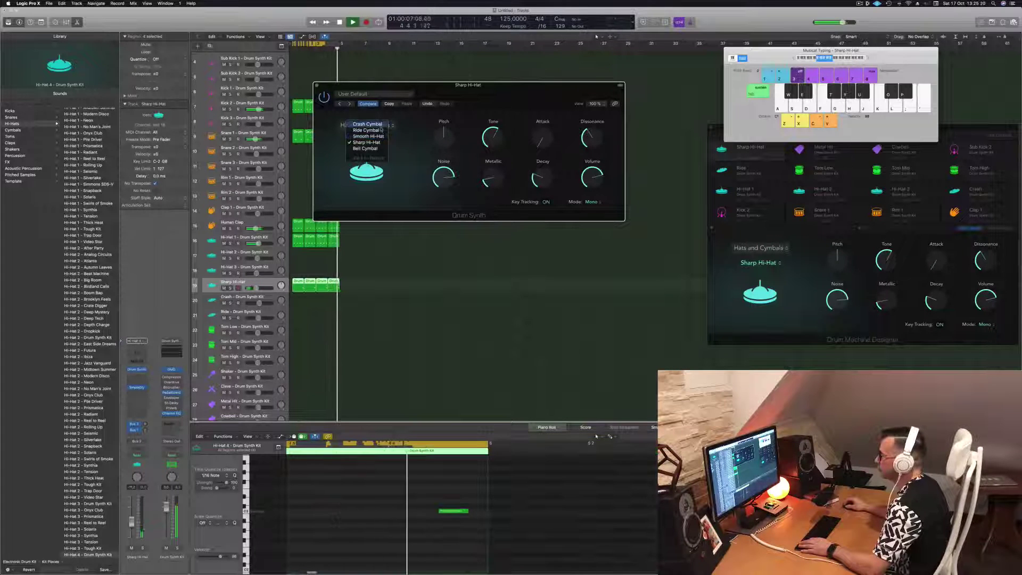
left_click(379, 124)
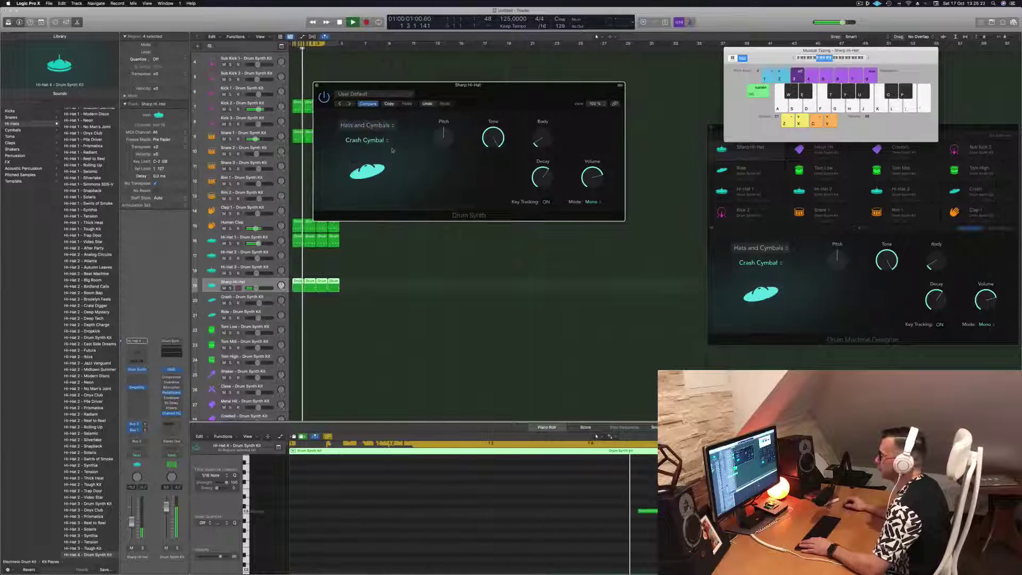
left_click(385, 142)
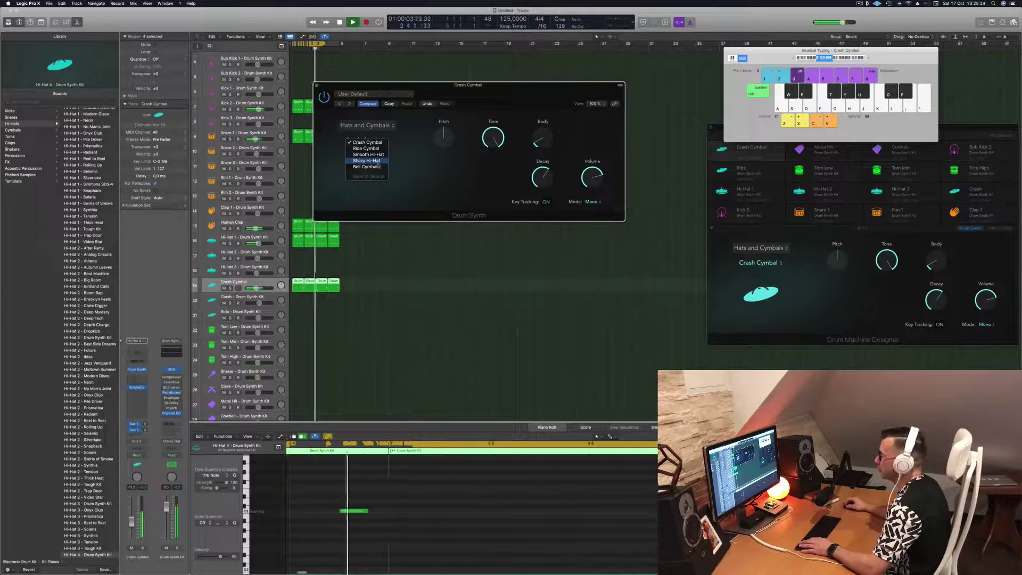
left_click(379, 167)
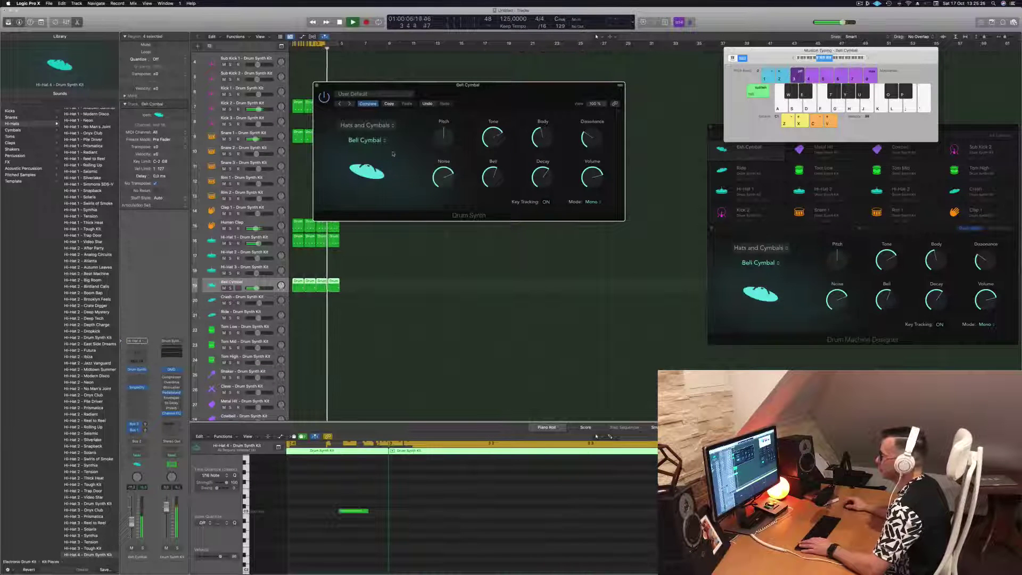
left_click(376, 141)
left_click(377, 138)
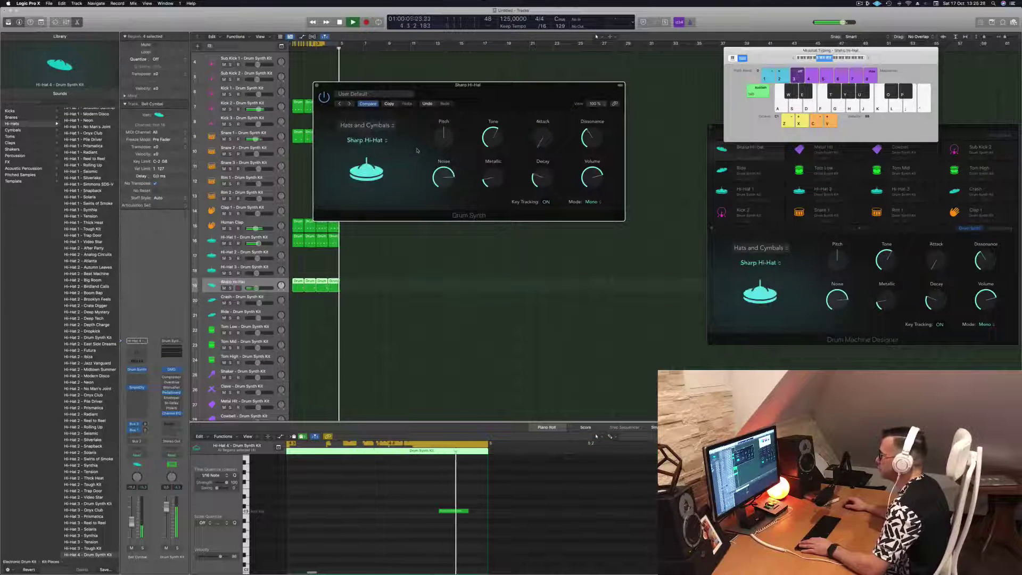
left_click(313, 188)
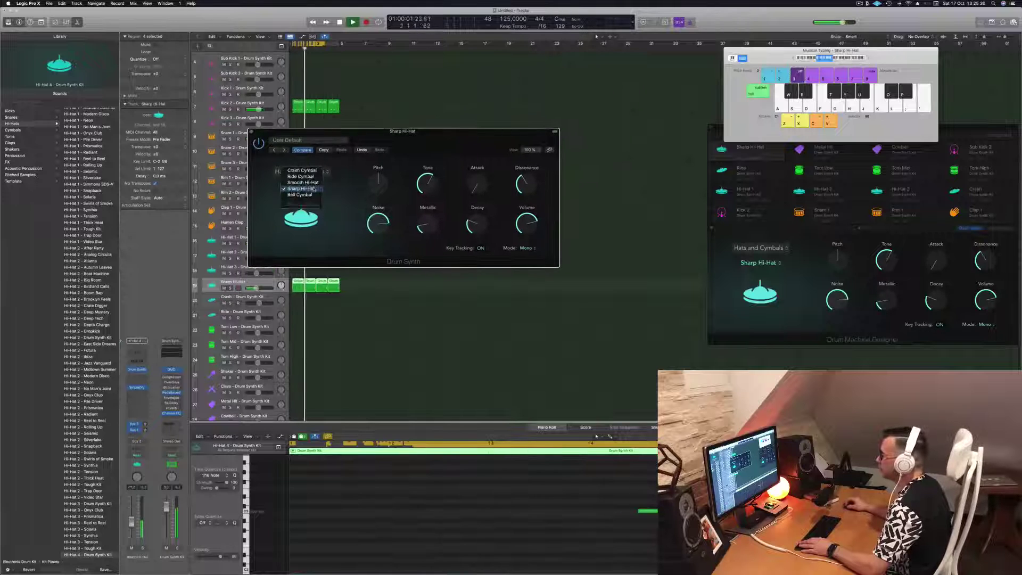
left_click(302, 183)
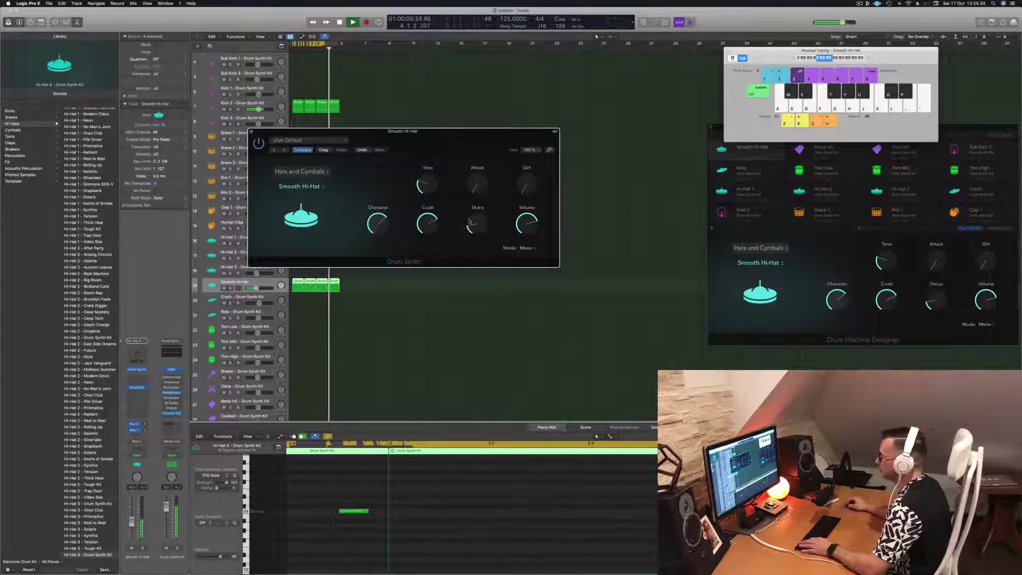
Lower the Smooth Hi-Hat's Decay to its minimum, close the Drum Synth window, and play the loop from the beginning.
left_click_drag(475, 211, 476, 223)
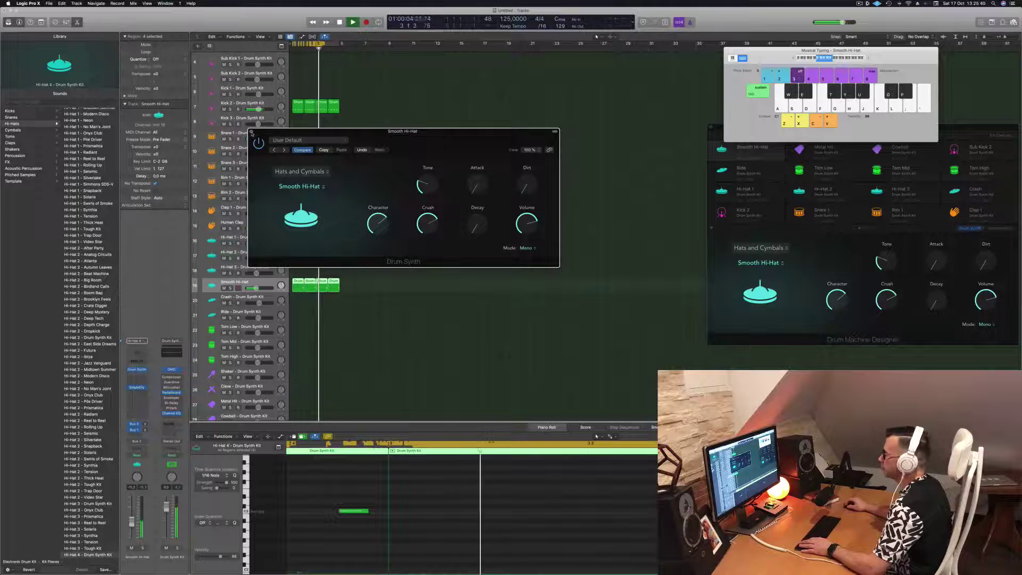
key("super+w")
key("Return")
key("space")
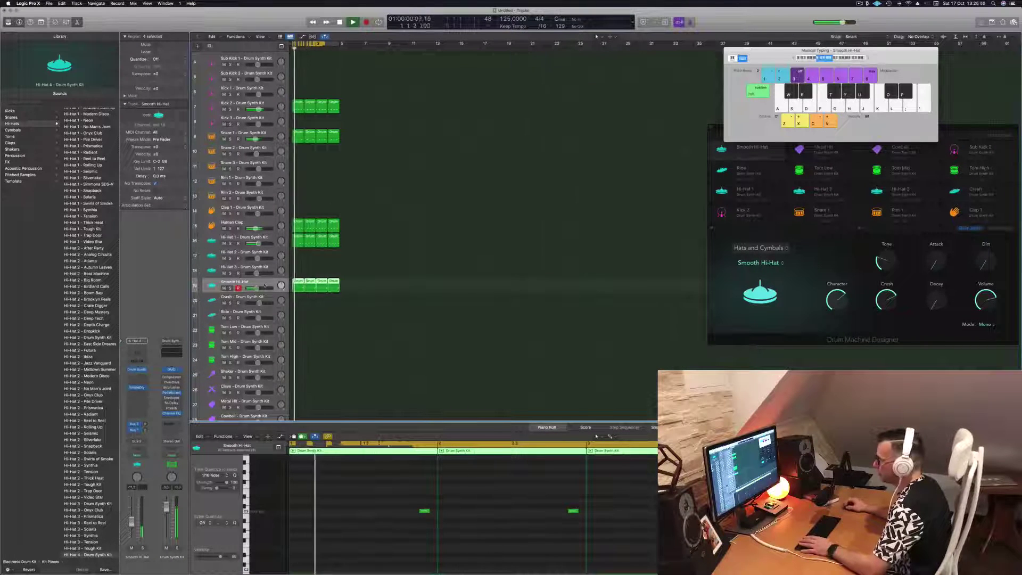
Reopen the Smooth Hi-Hat's Drum Synth window, set the Decay to about 32%, and shift the window off the track headers.
left_click(137, 369)
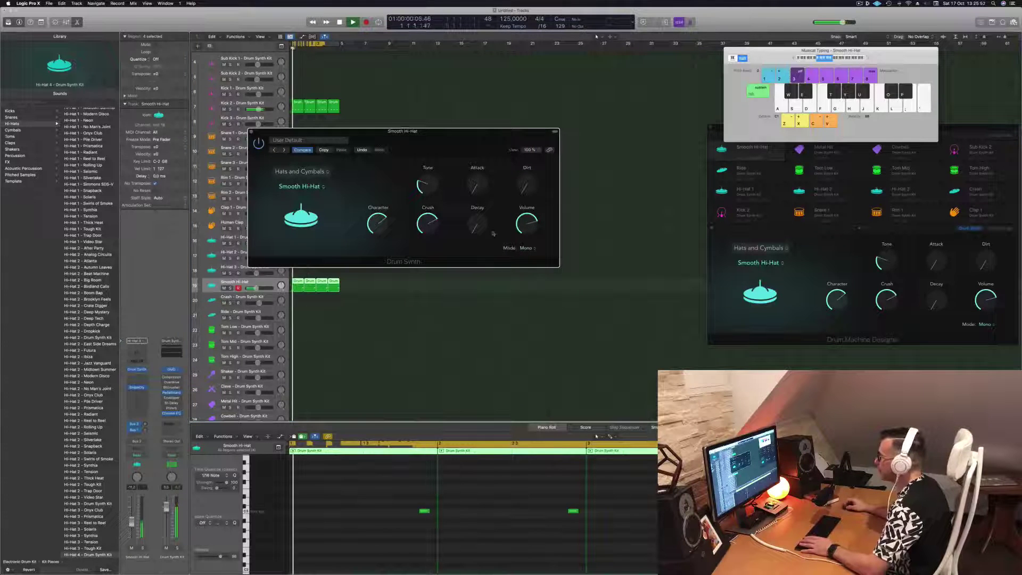
left_click_drag(476, 230, 476, 226)
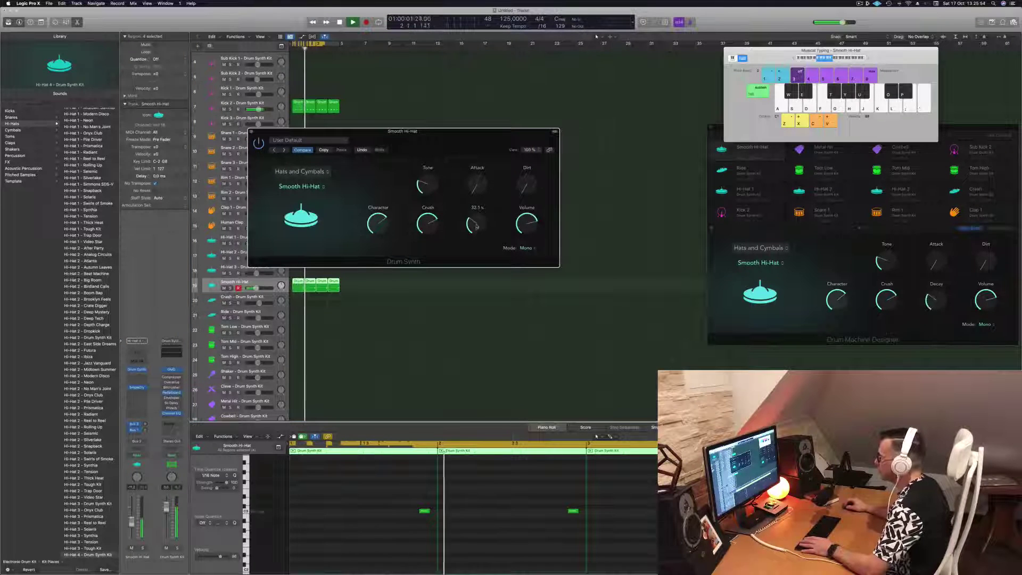
left_click_drag(459, 140, 516, 140)
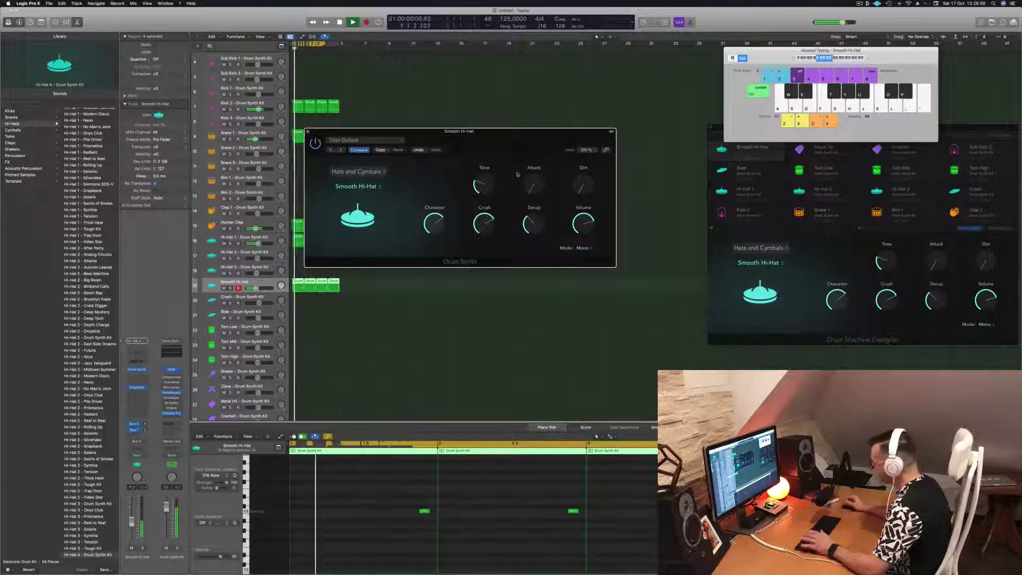
Try the Smooth Hi-Hat's Attack at 100%, undo the change, and close the Drum Synth window.
mouse_move(530, 187)
left_click_drag(531, 187, 533, 193)
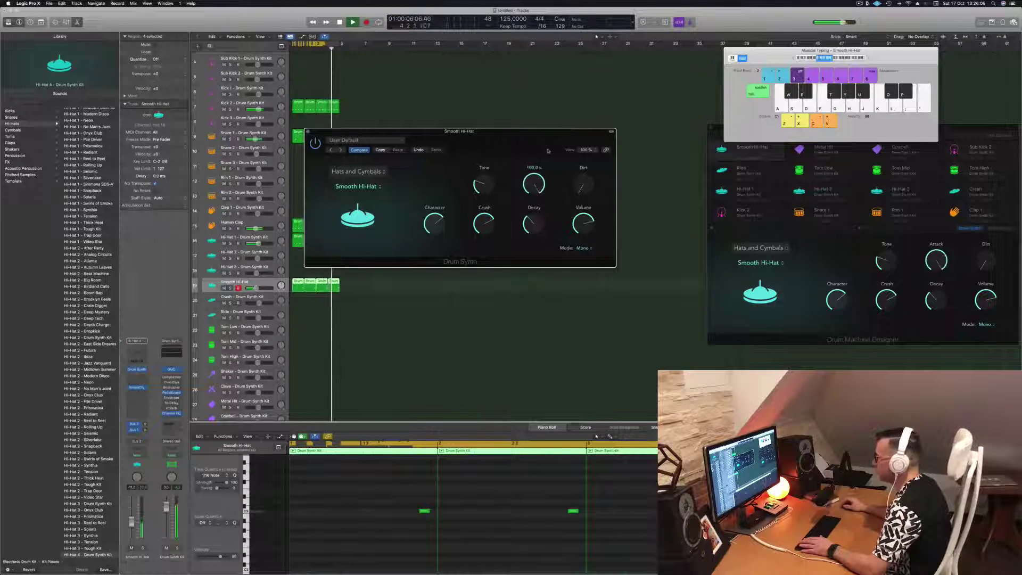
left_click_drag(546, 168, 542, 194)
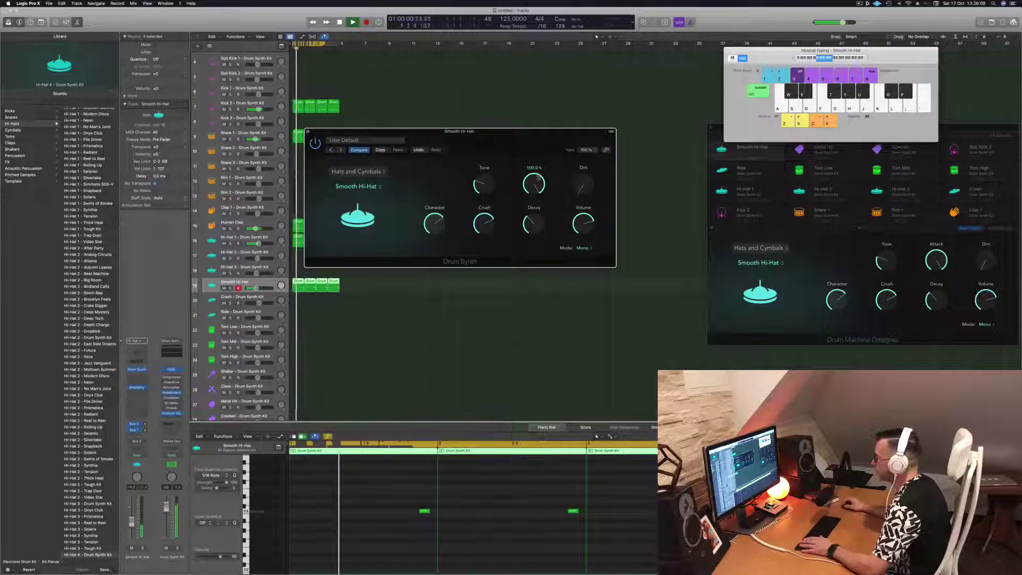
key("super+z")
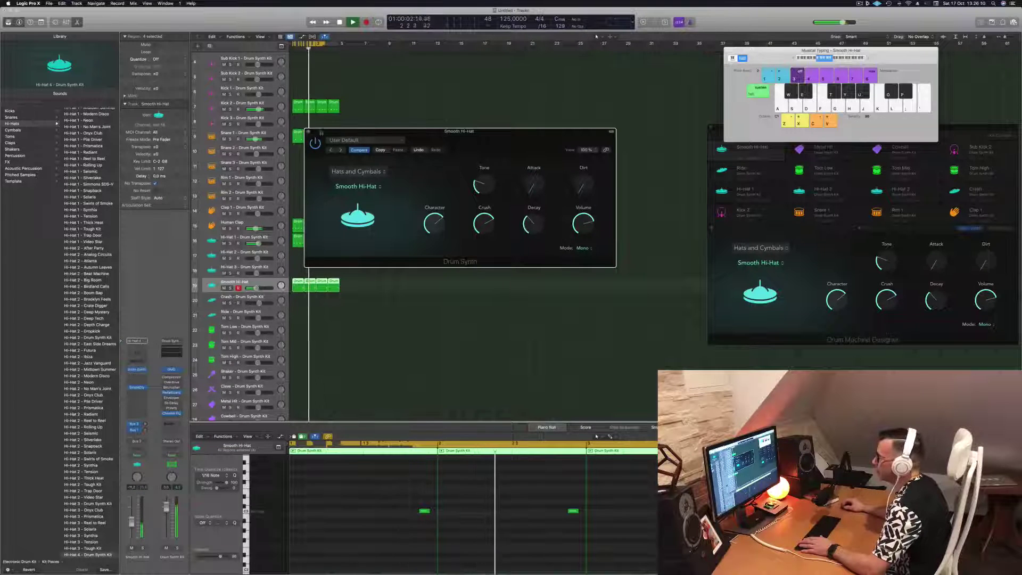
left_click(307, 131)
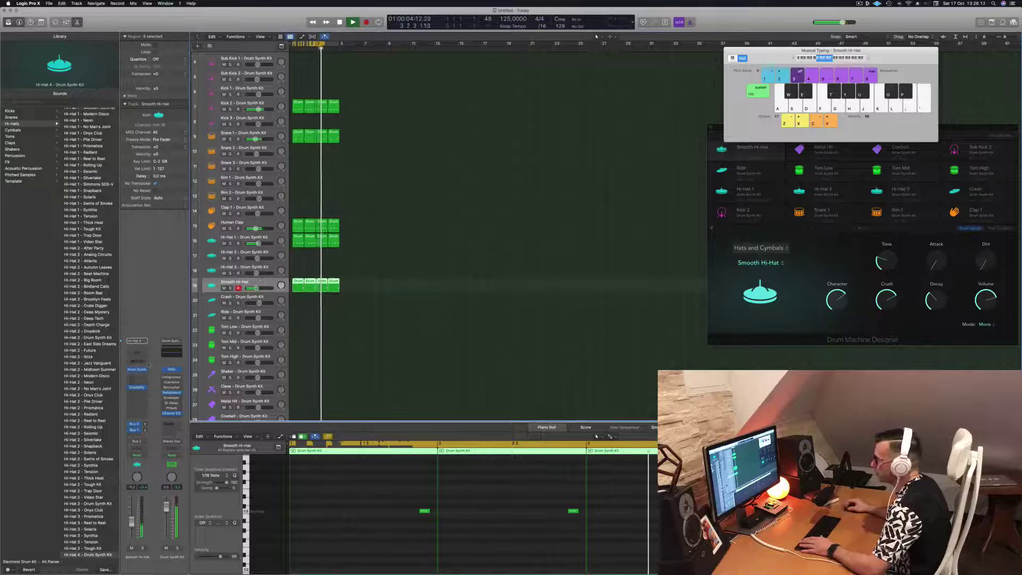
left_click(137, 370)
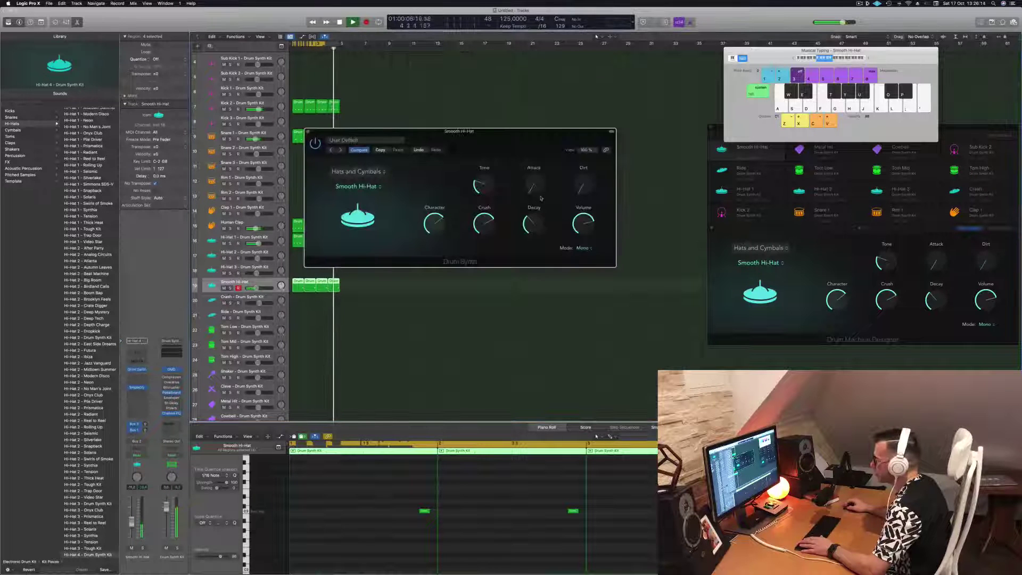
left_click_drag(542, 131, 545, 246)
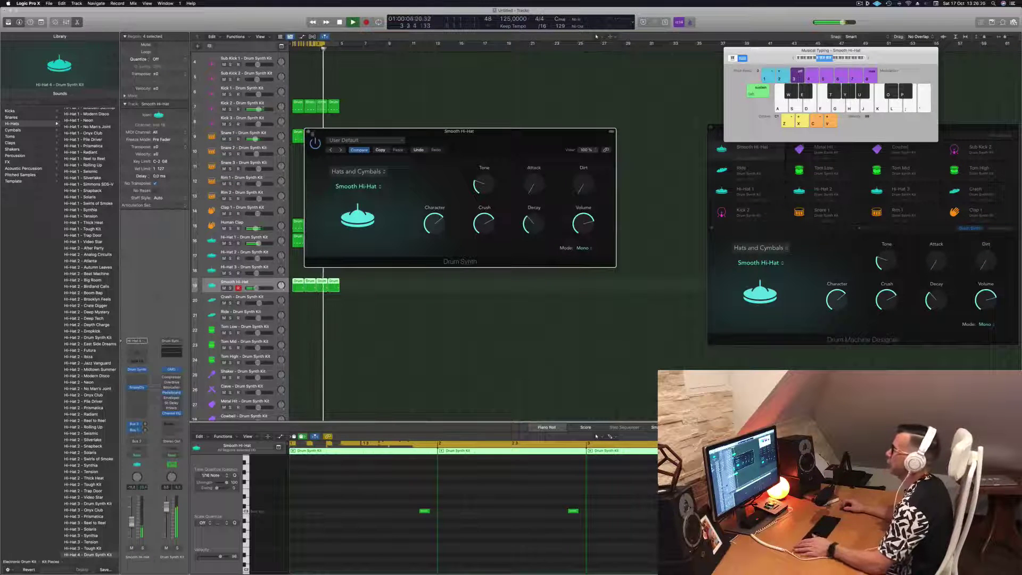
key("super+w")
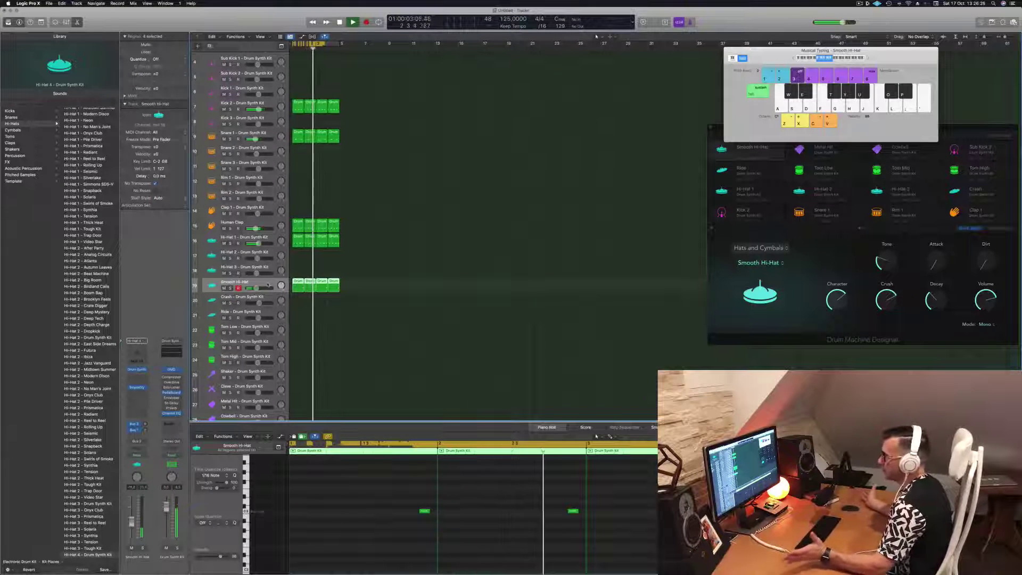
Copy a one-bar region onto the start of the Crash track, keeping only its opening note, and select the Crash track.
scroll(387, 234, "down", 3)
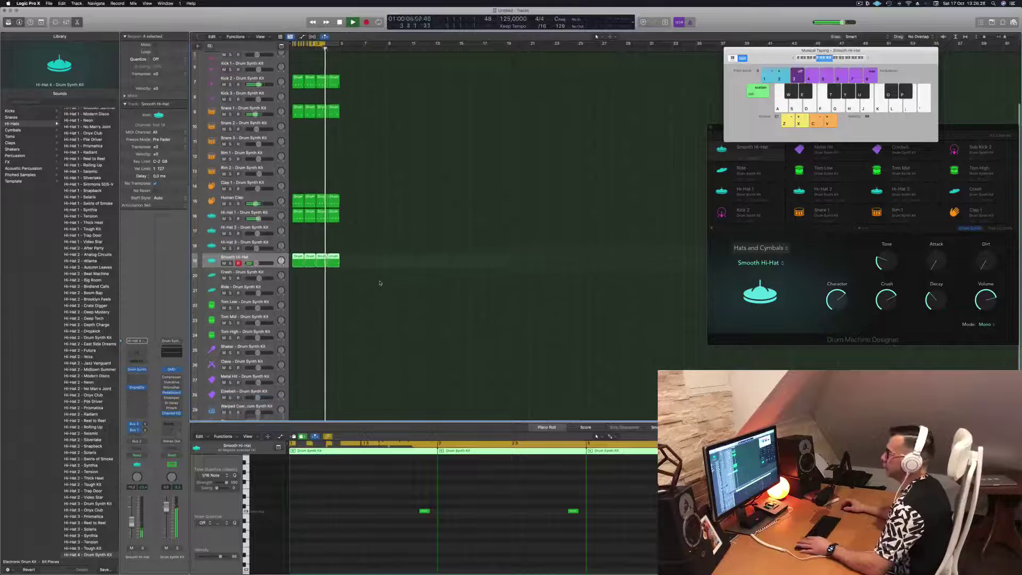
scroll(391, 223, "down", 1)
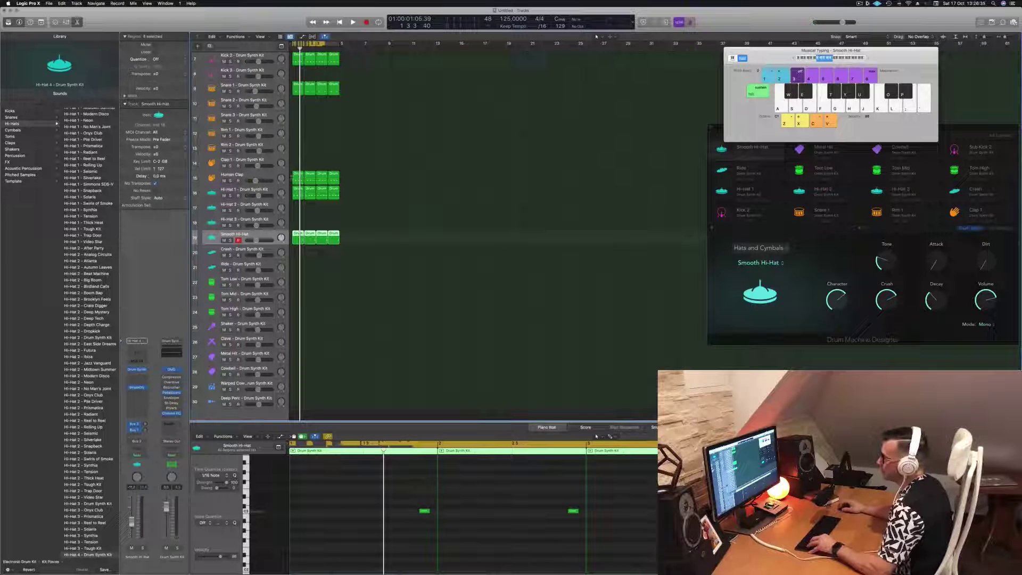
left_click(296, 176)
left_click_drag(296, 176, 294, 252)
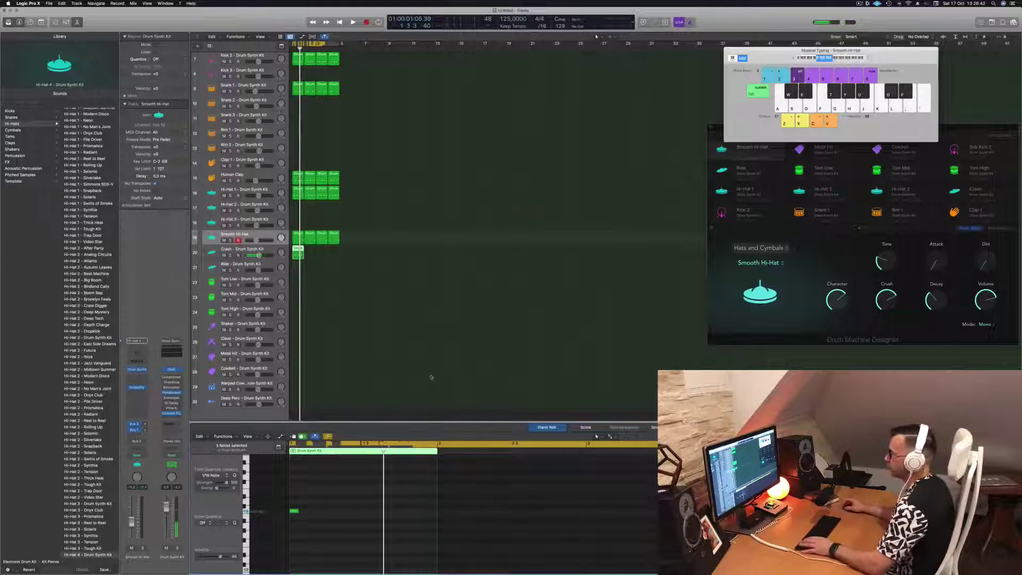
left_click(276, 256)
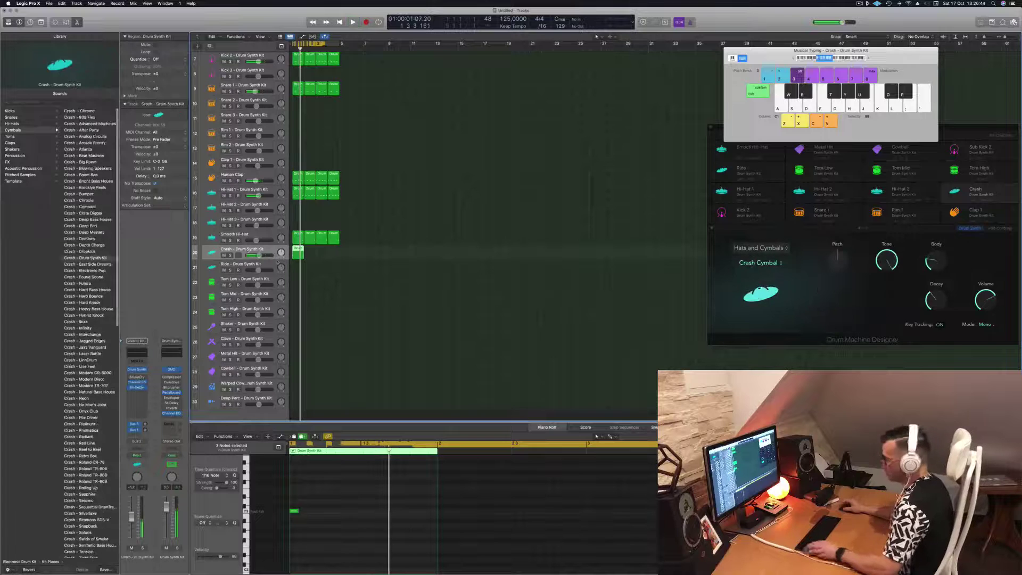
Select all regions on every track and repeat them three times, extending the beat to bar 17.
key("super+a")
key("super+r")
key("super+r")
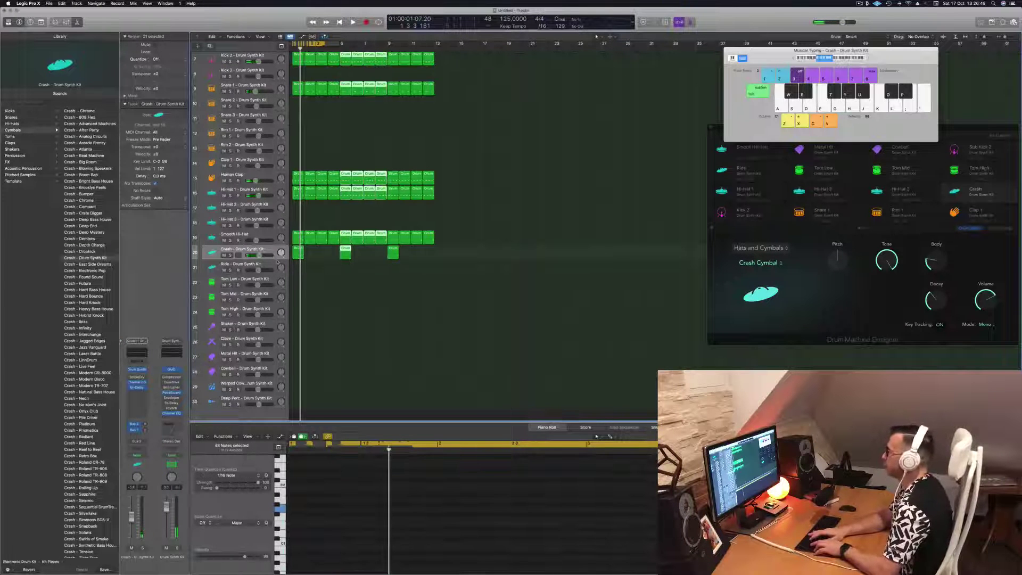
key("super+r")
Play the arrangement from the beginning and open the Crash track's Drum Synth window.
key("Return")
key("space")
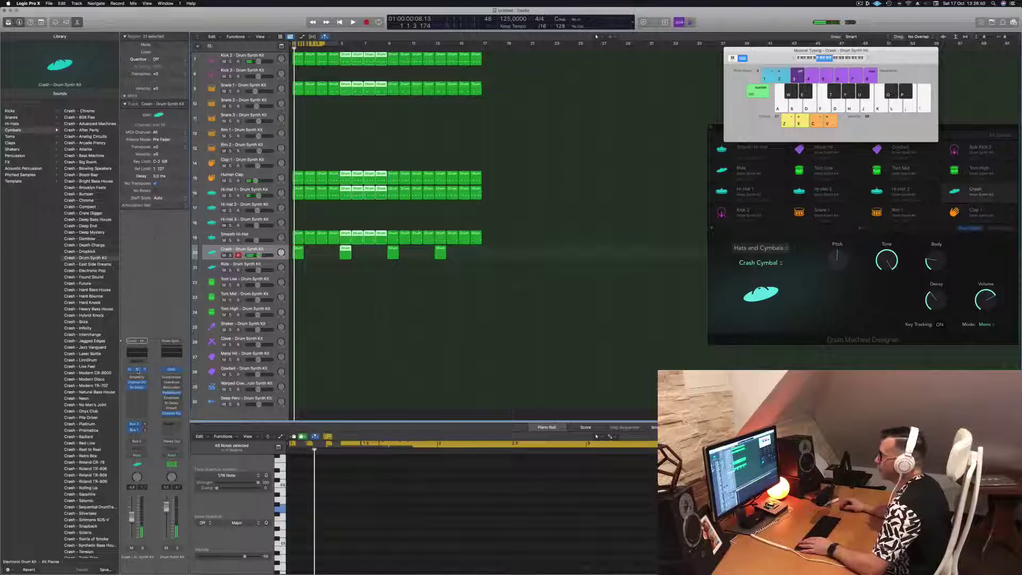
left_click(137, 369)
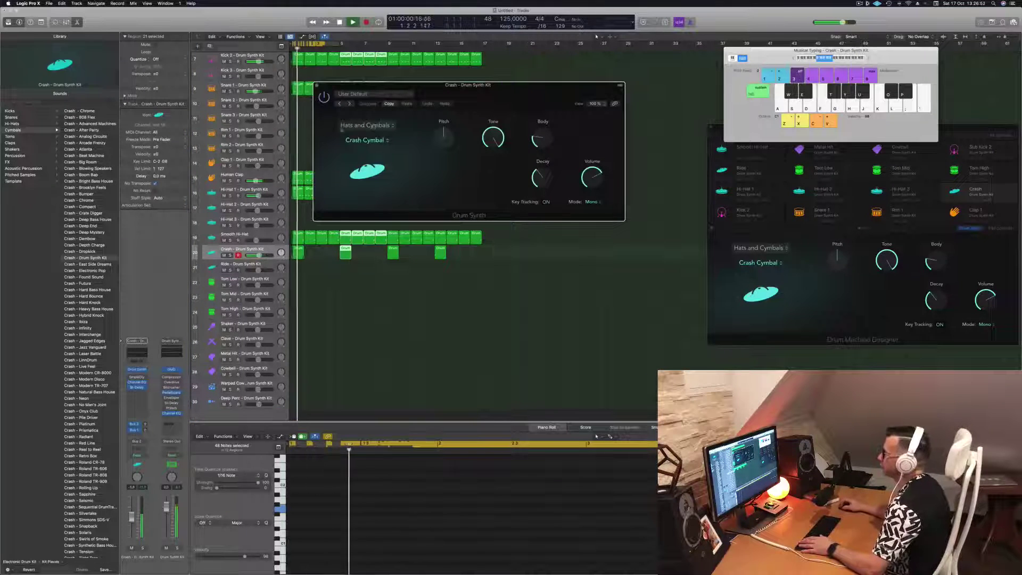
Try Ride Cymbal as the Crash track's sound and switch it back to Crash Cymbal.
left_click(373, 126)
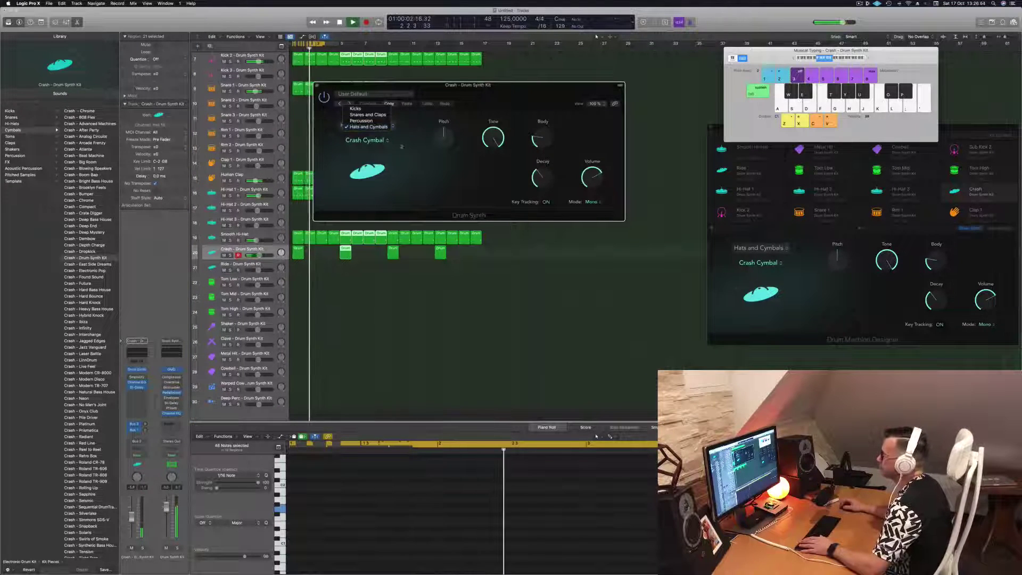
left_click(372, 127)
left_click(374, 142)
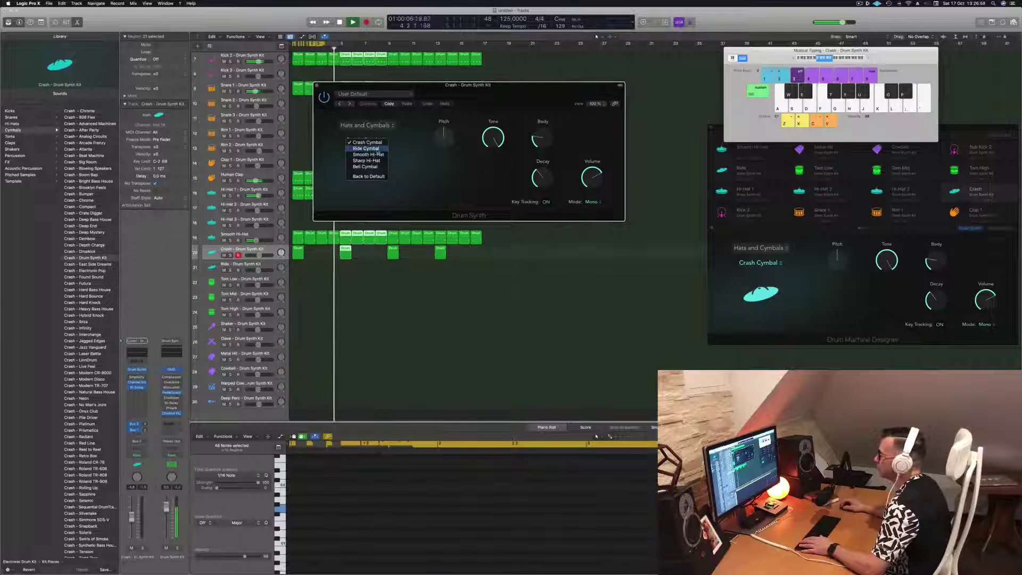
left_click(406, 152)
left_click(365, 140)
left_click(367, 128)
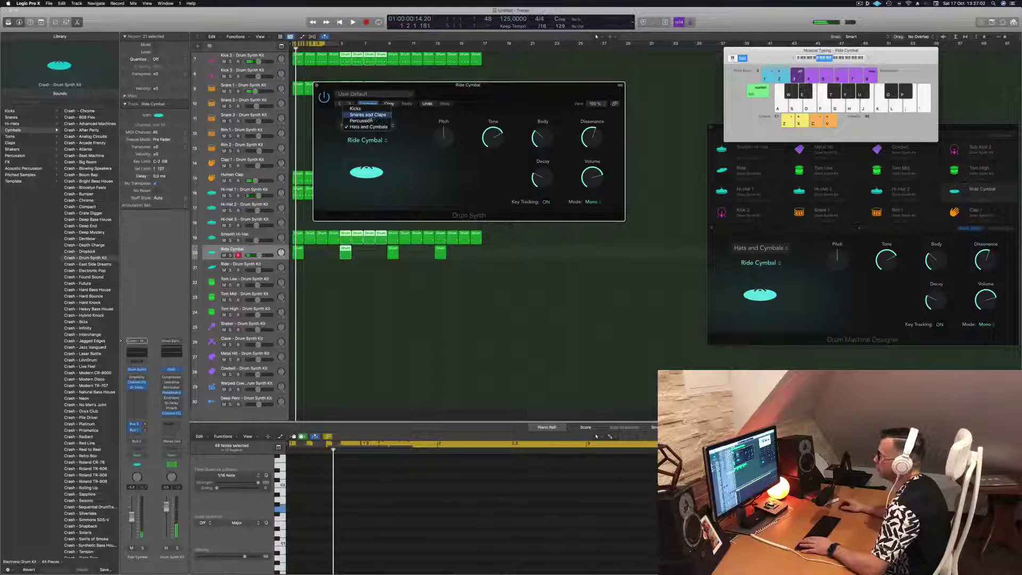
left_click(367, 140)
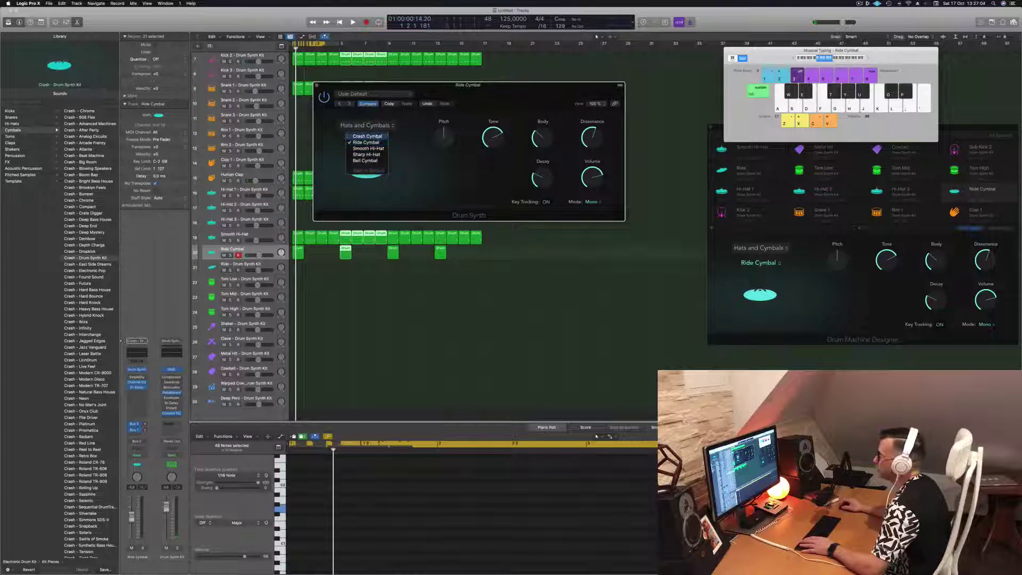
left_click(368, 136)
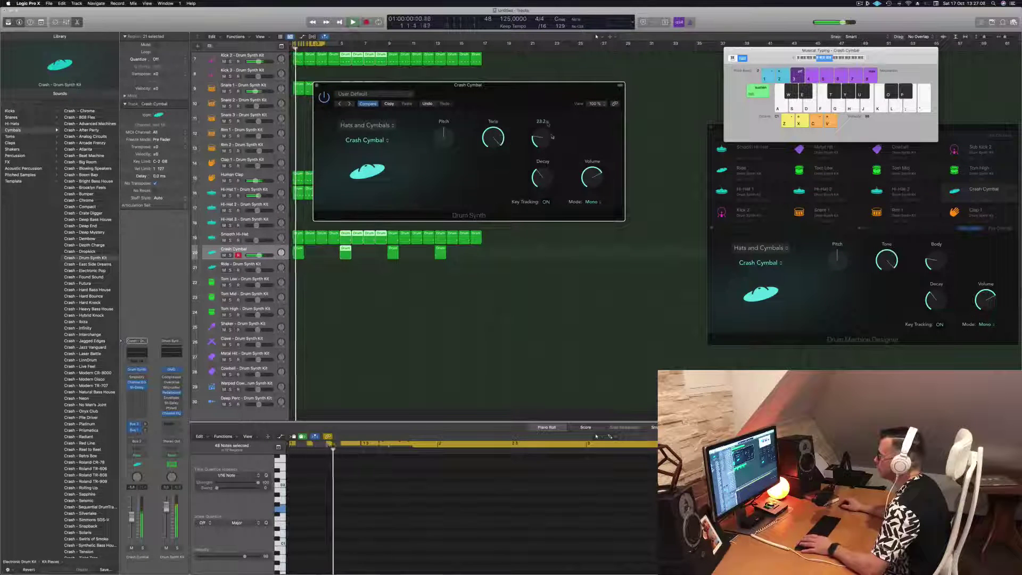
Raise the Crash Cymbal's body, audition lower pitches during playback, return its pitch to 0, and close its Drum Synth window.
key("space")
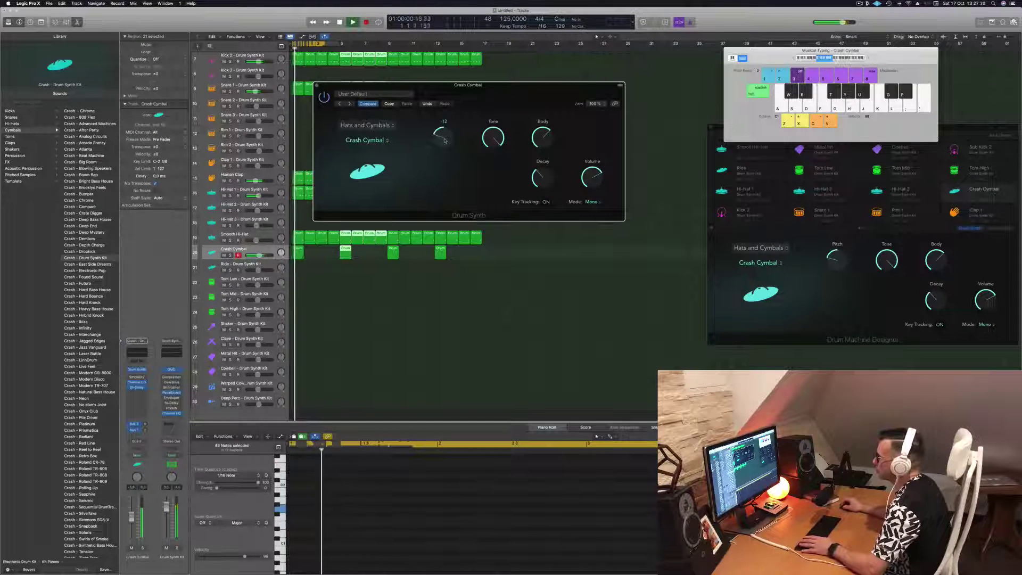
left_click_drag(485, 109, 495, 111)
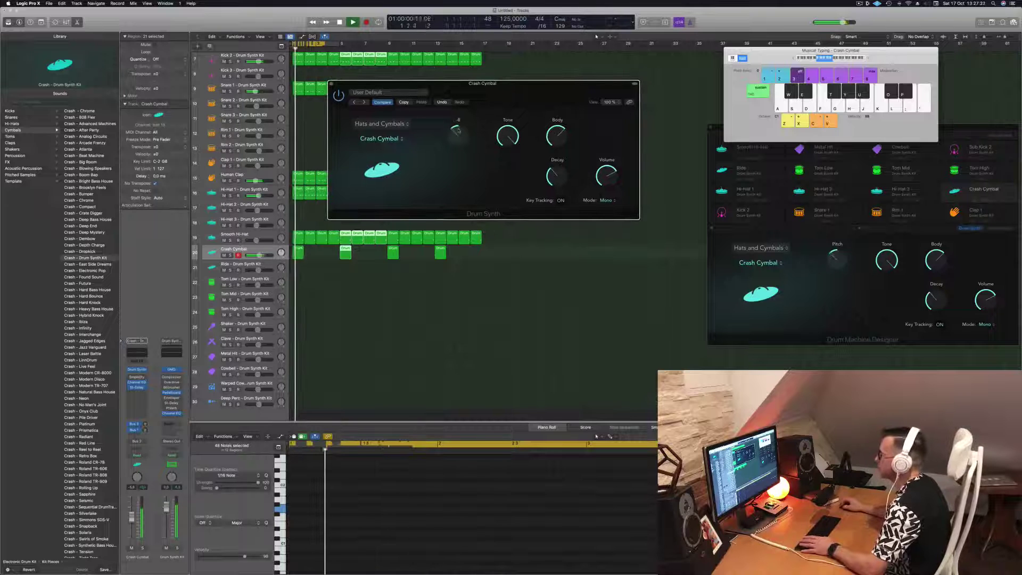
left_click_drag(470, 104, 567, 103)
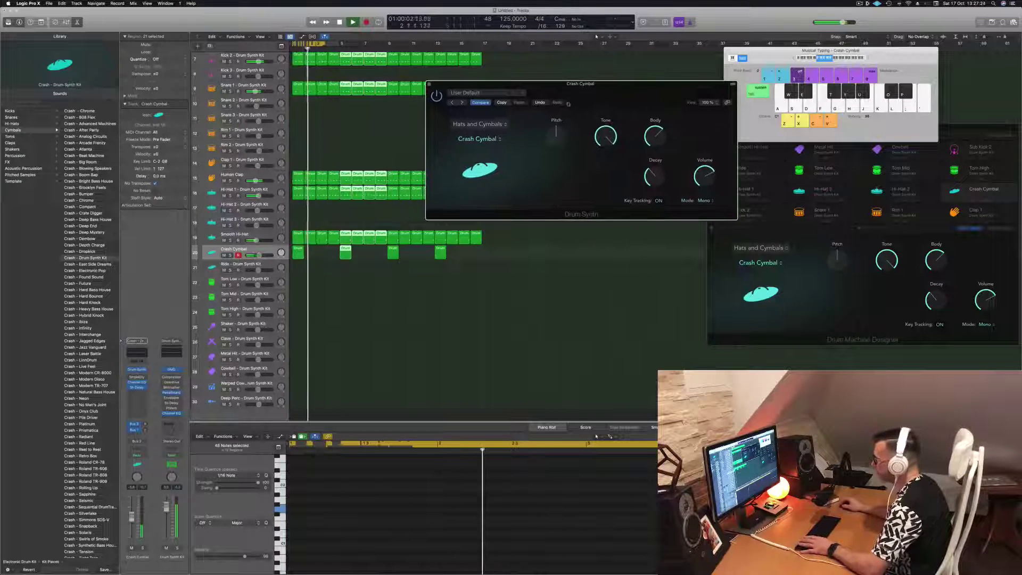
left_click(299, 252)
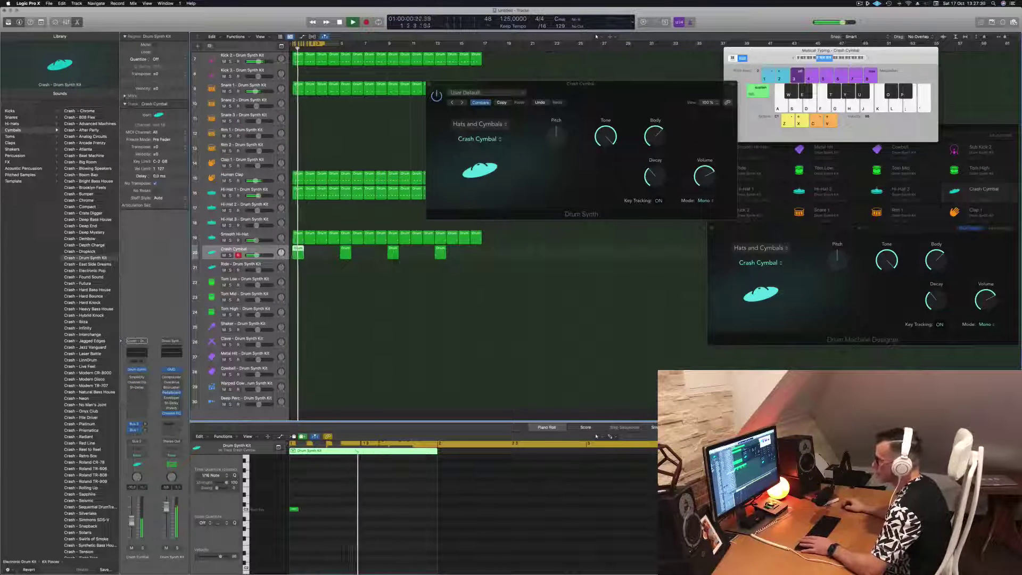
left_click_drag(605, 84, 509, 95)
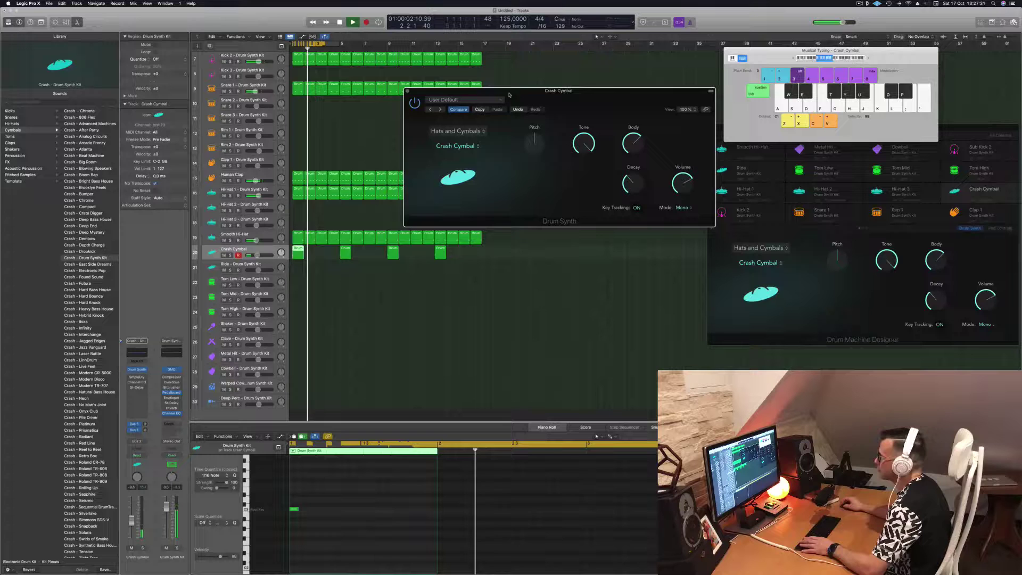
left_click(407, 92)
Extend the cycle range to bar 17 so the whole arrangement loops, and deselect the Crash region.
left_click_drag(339, 43, 482, 62)
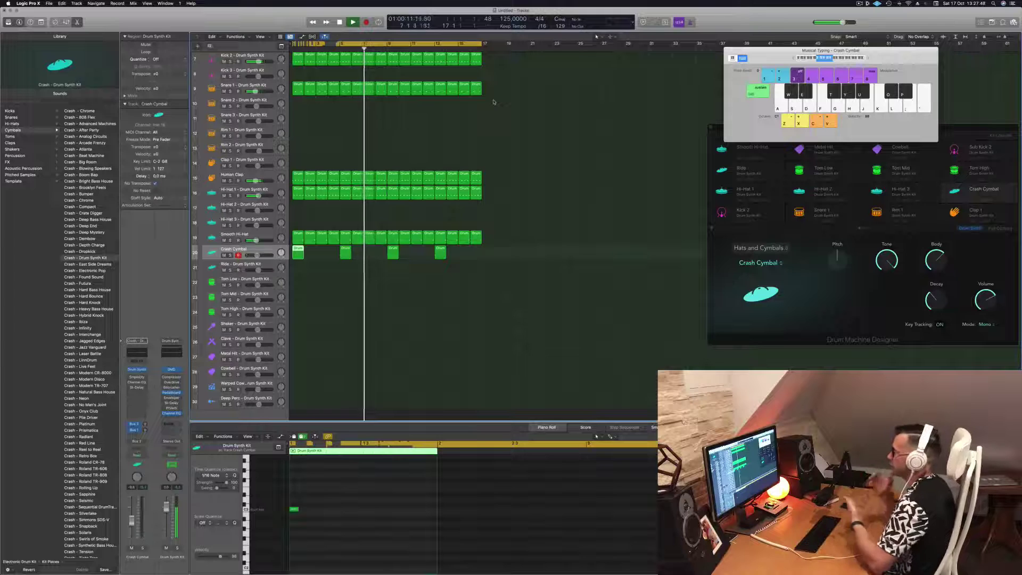
scroll(436, 141, "up", 6)
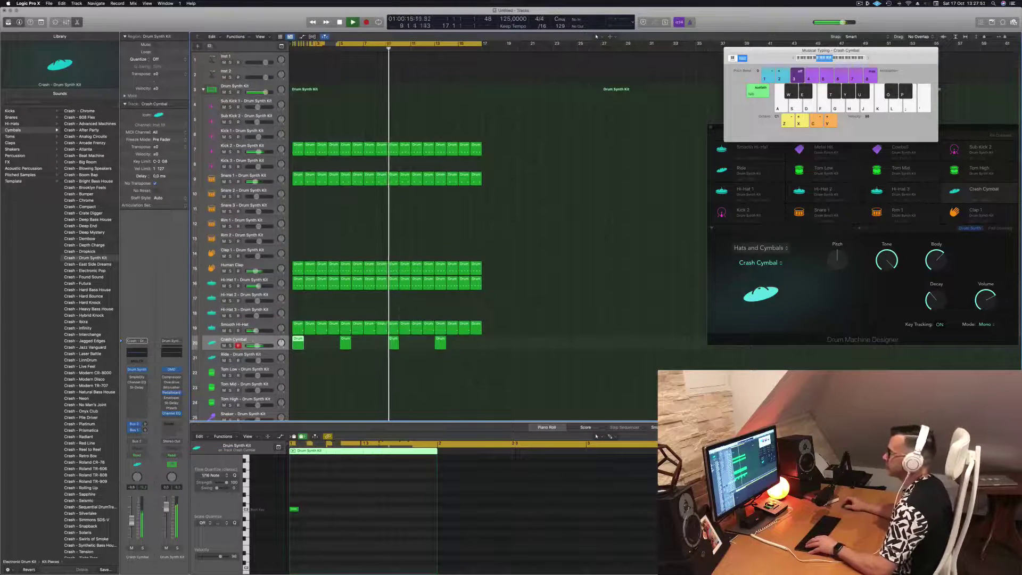
left_click(334, 303)
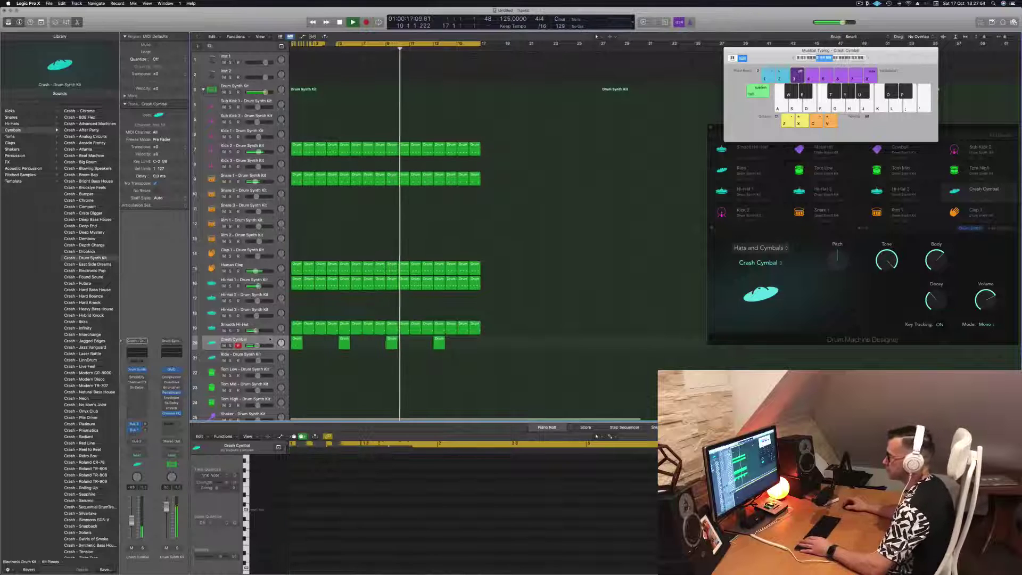
Copy the first Hi-Hat 1 region to the start of the Ride track and shift its four notes an eighth earlier onto the beats.
key("super+a")
scroll(346, 319, "down", 5)
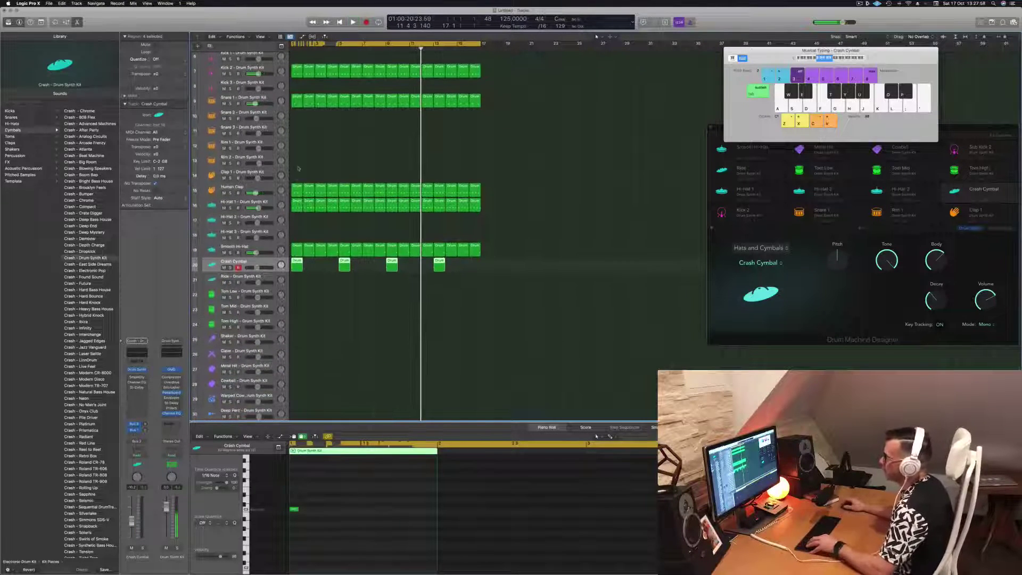
left_click_drag(295, 208, 298, 279)
key("Return")
key("space")
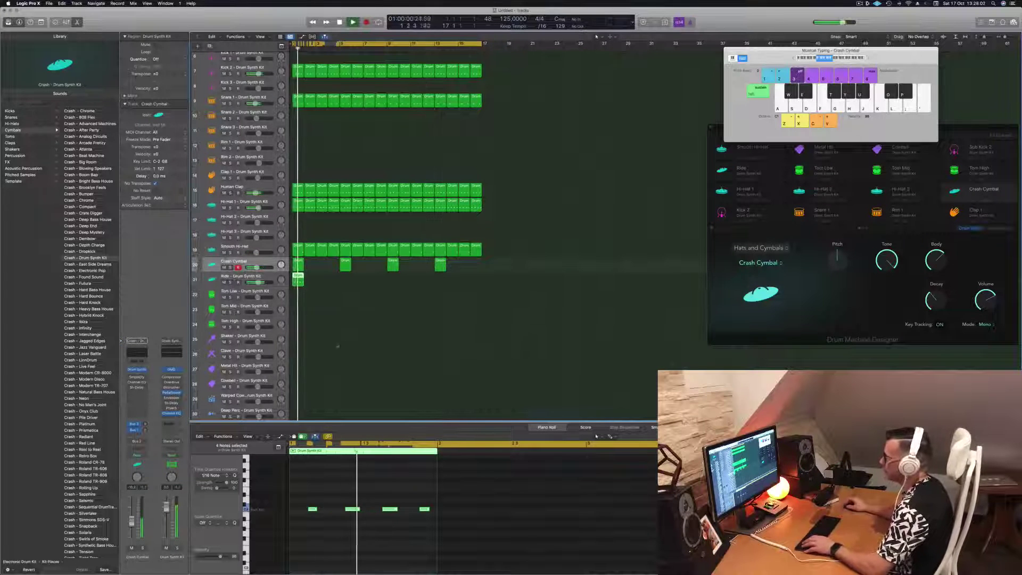
left_click_drag(307, 499, 523, 530)
key("space")
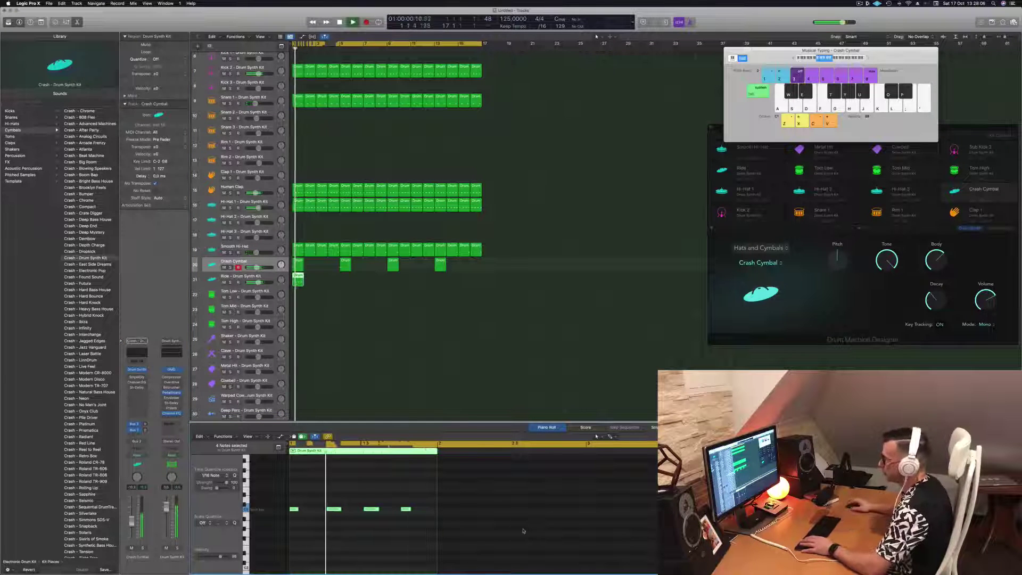
Open the Ride track's Drum Synth window and change its sound from Bell Cymbal to Ride Cymbal during playback.
left_click(268, 276)
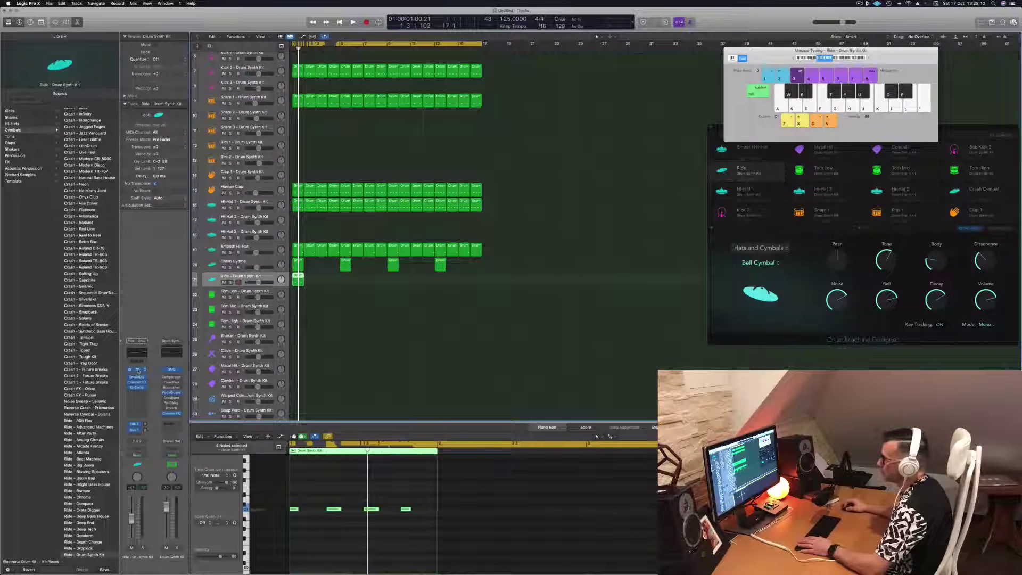
left_click(138, 370)
key("space")
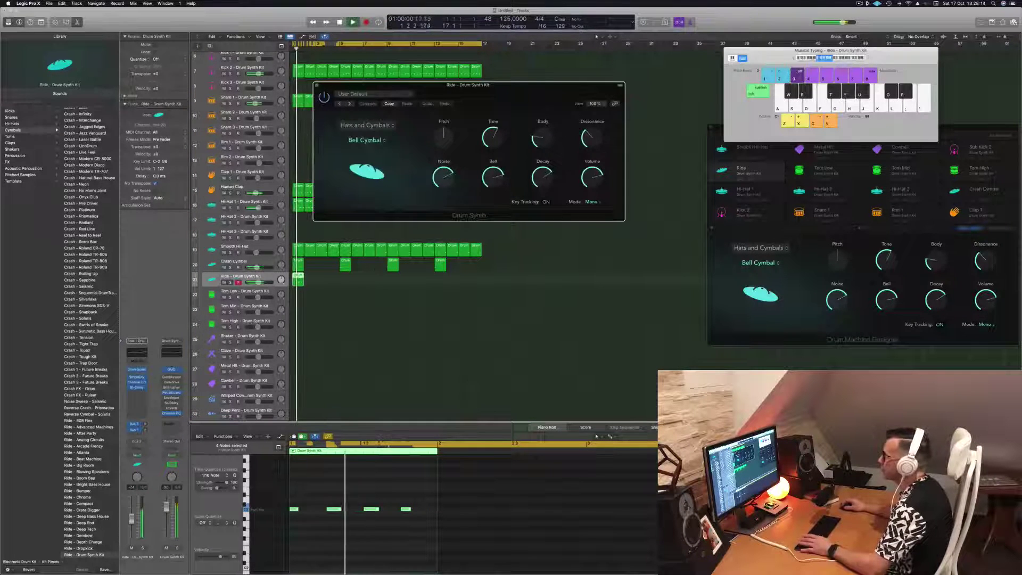
left_click(367, 140)
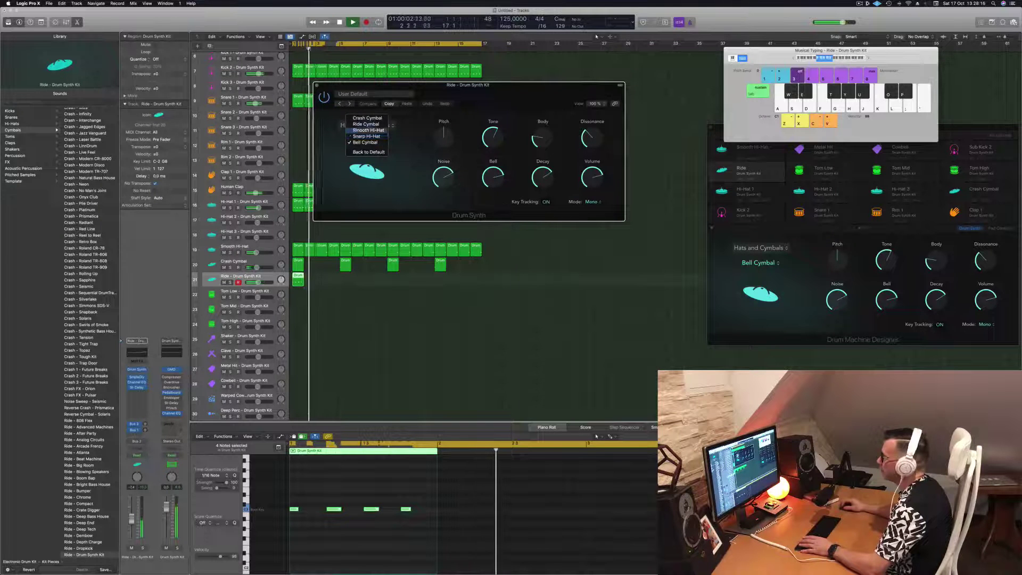
left_click(366, 124)
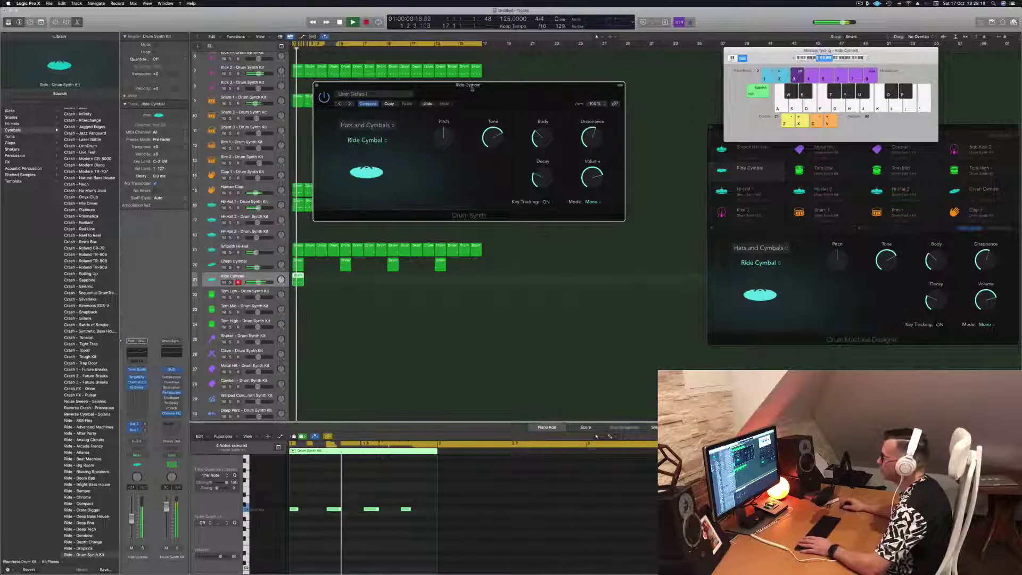
left_click_drag(472, 89, 550, 88)
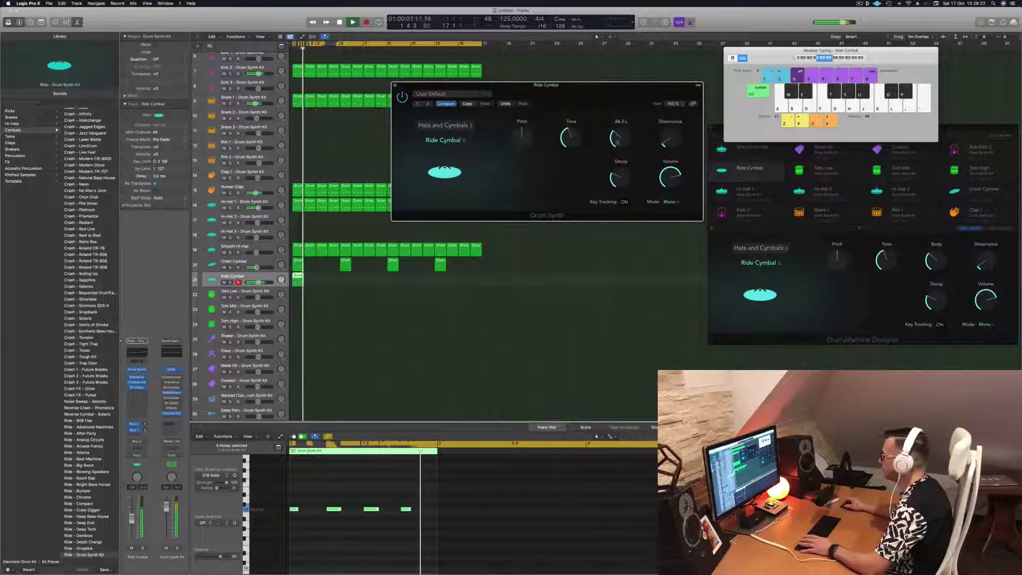
Raise the Ride Cymbal's pitch, reduce tone, body and dissonance to minimum, and shorten its decay while listening to the loop.
left_click_drag(616, 138, 616, 160)
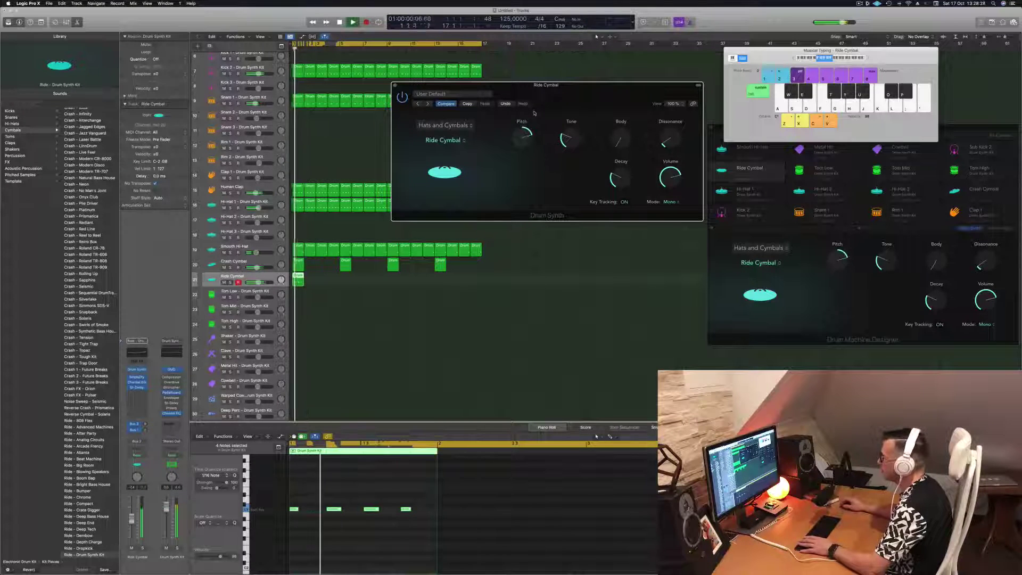
left_click_drag(542, 138, 391, 146)
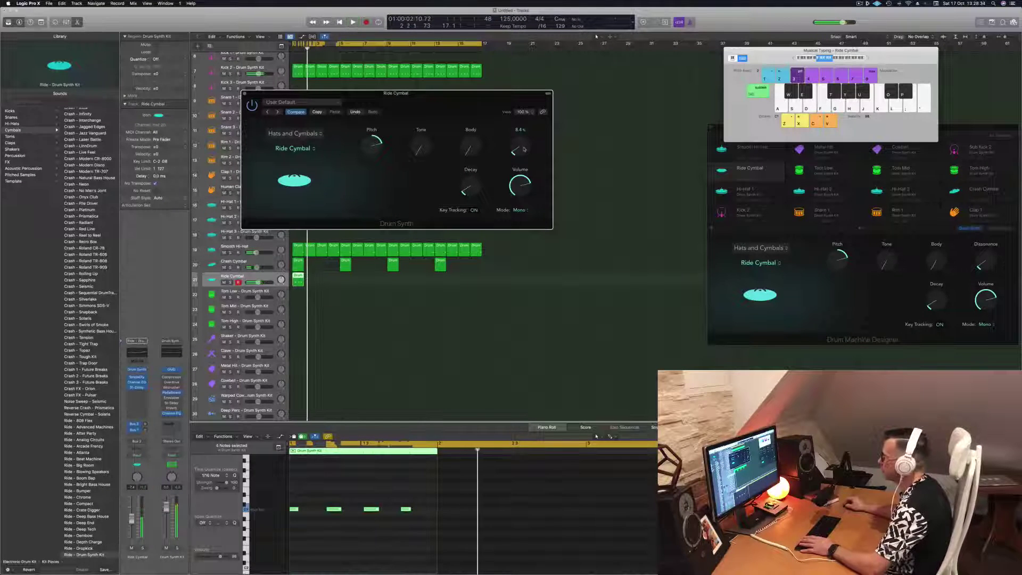
left_click_drag(524, 149, 526, 113)
key("space")
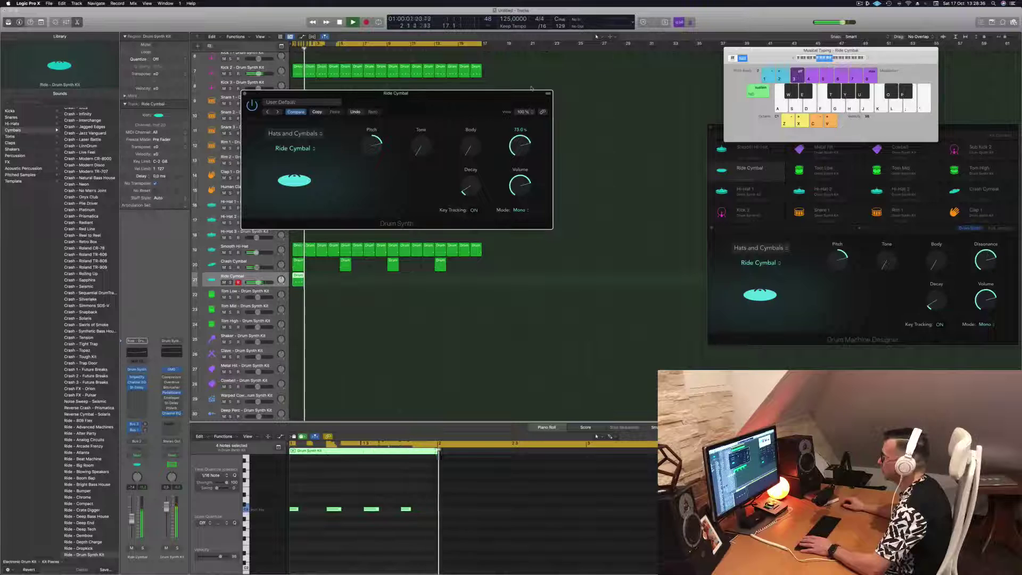
left_click_drag(531, 94, 792, 101)
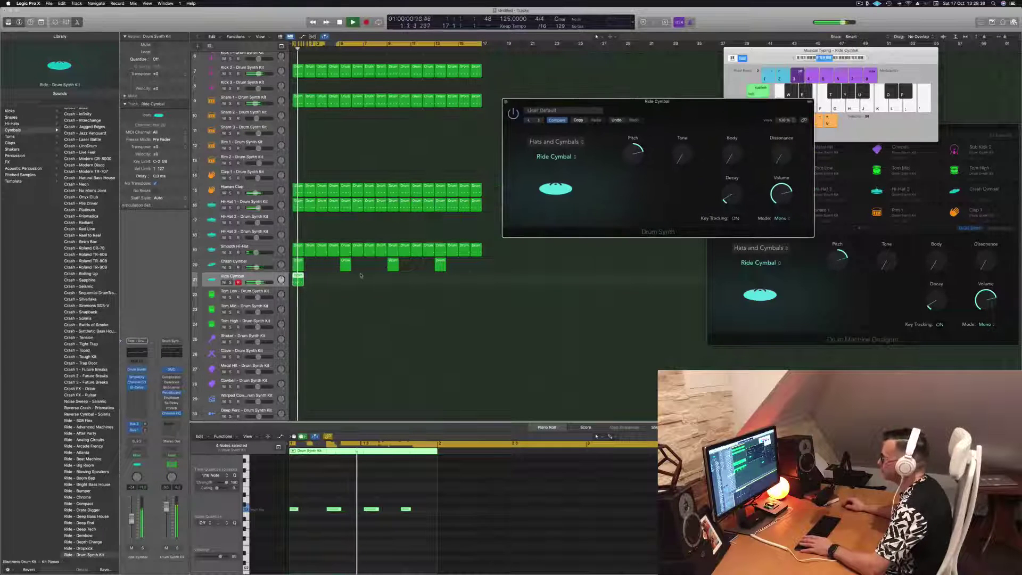
Fill the Ride Cymbal track with copies of its one-bar region up to bar 17.
left_click_drag(298, 278, 373, 282)
left_click(308, 279, "shift")
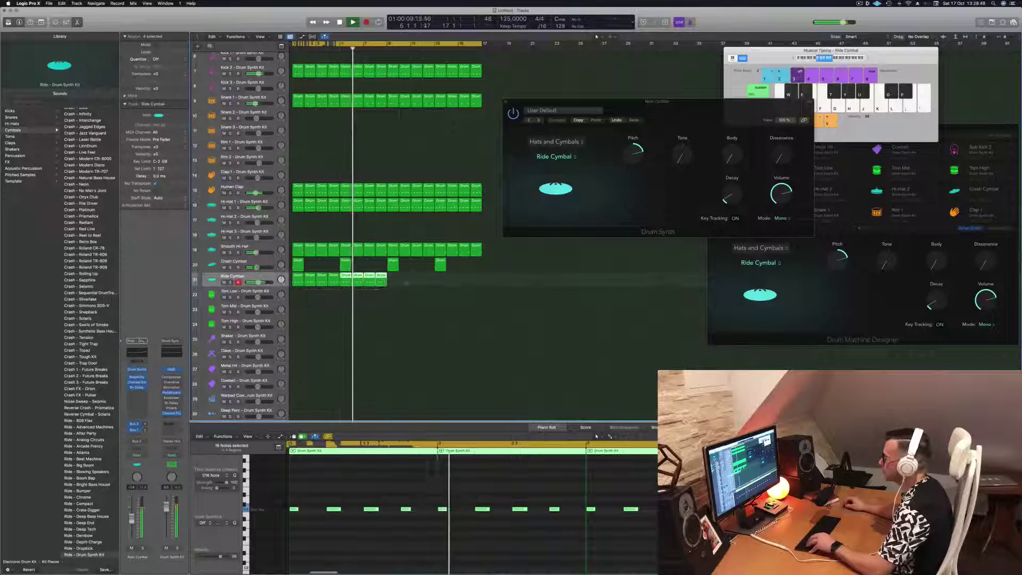
left_click(299, 281, "shift")
left_click_drag(306, 282, 402, 282)
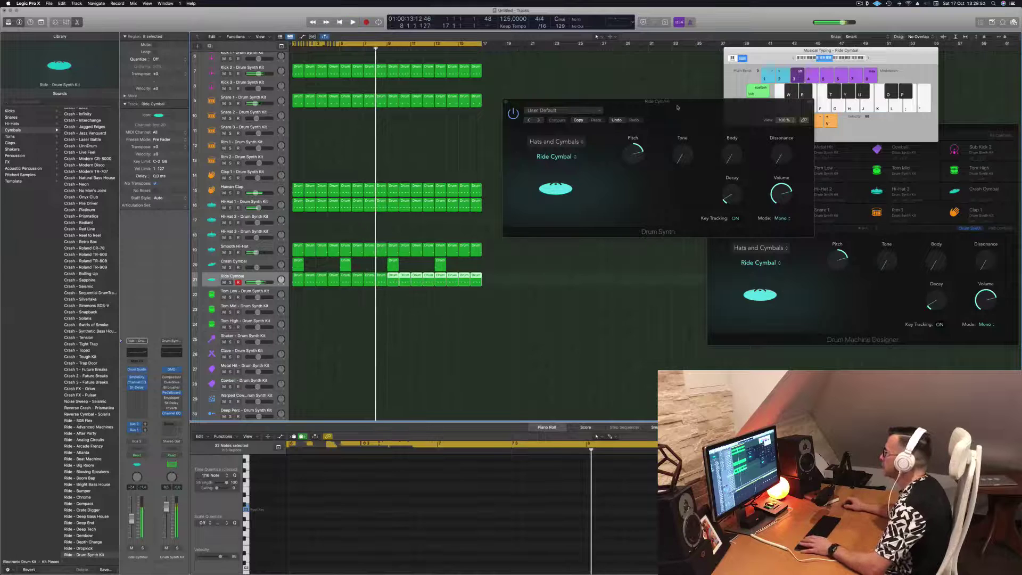
Lower the Ride Cymbal's pitch to 0 while playing from the start, and select all regions on its track.
left_click_drag(677, 108, 508, 133)
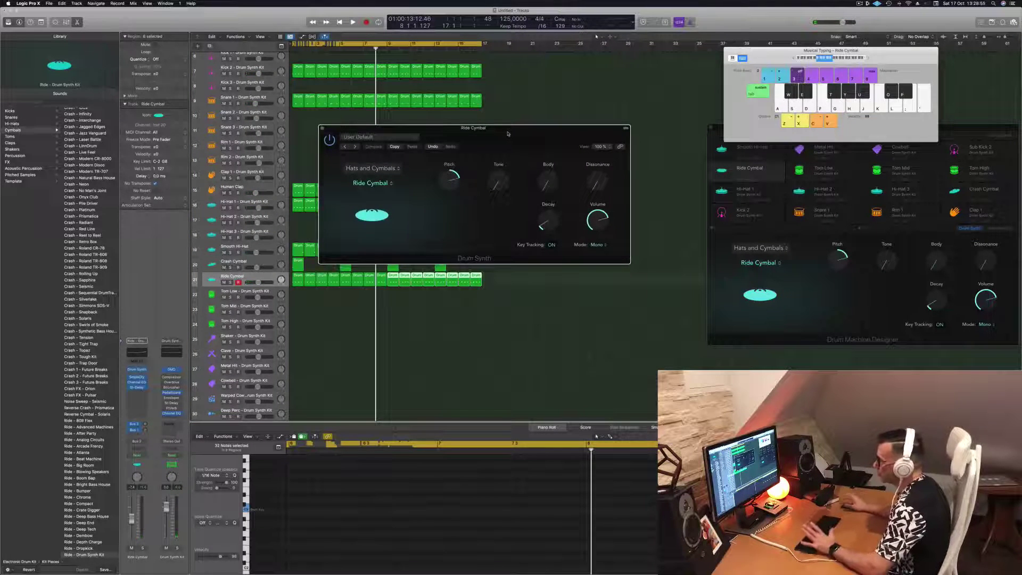
key("Return")
key("space")
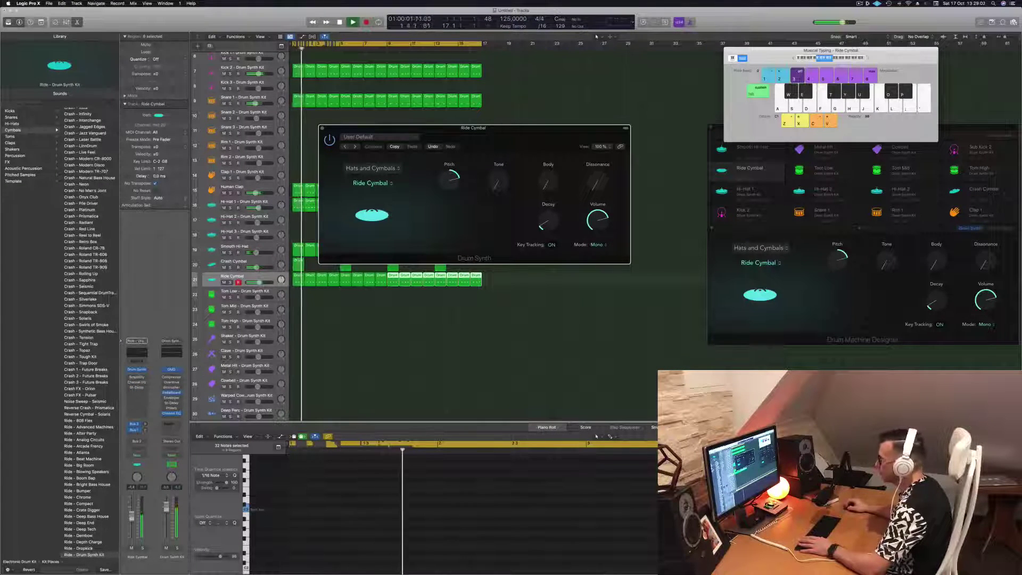
left_click_drag(449, 178, 444, 203)
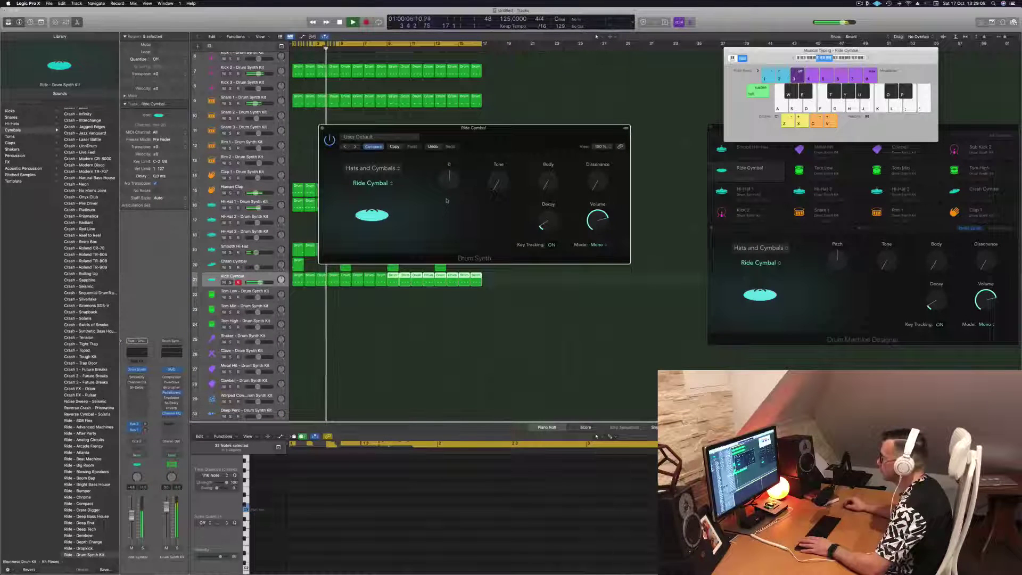
left_click_drag(444, 128, 780, 128)
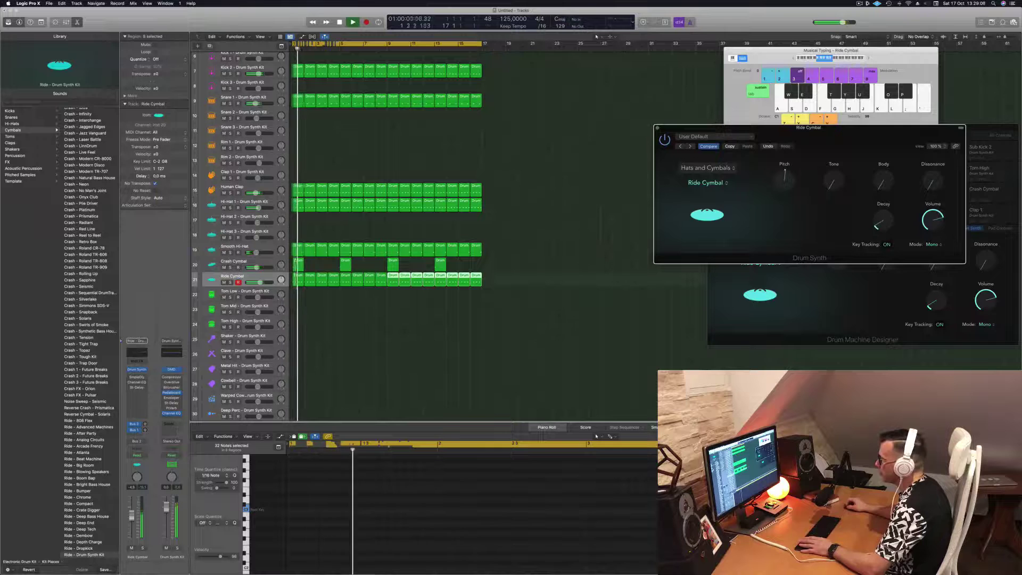
left_click(524, 287)
left_click_drag(524, 287, 512, 280)
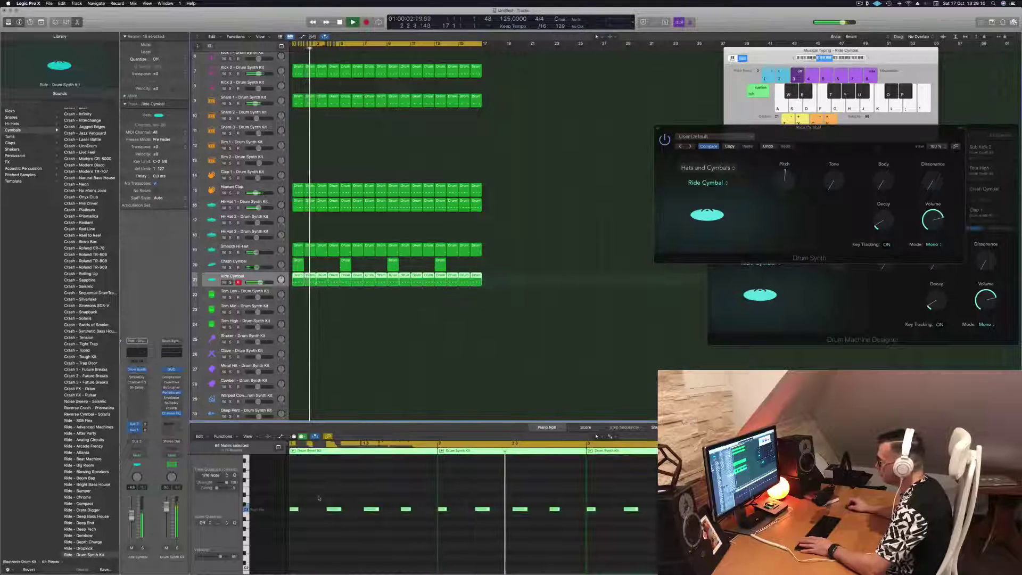
Try Bell Cymbal as the Ride track's sound and switch it back to Ride Cymbal.
left_click_drag(779, 128, 504, 141)
left_click(432, 196)
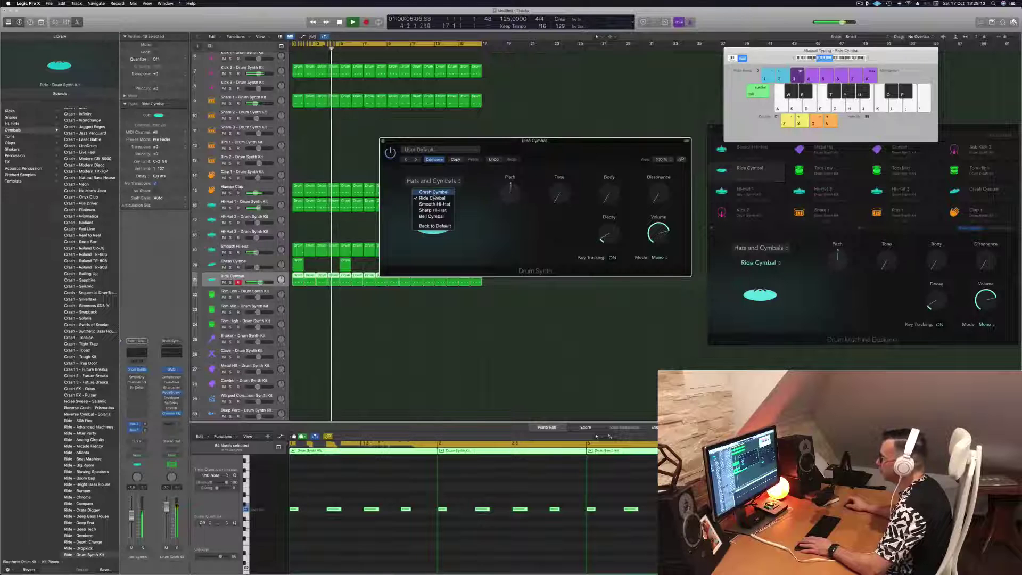
left_click(432, 216)
left_click(433, 196)
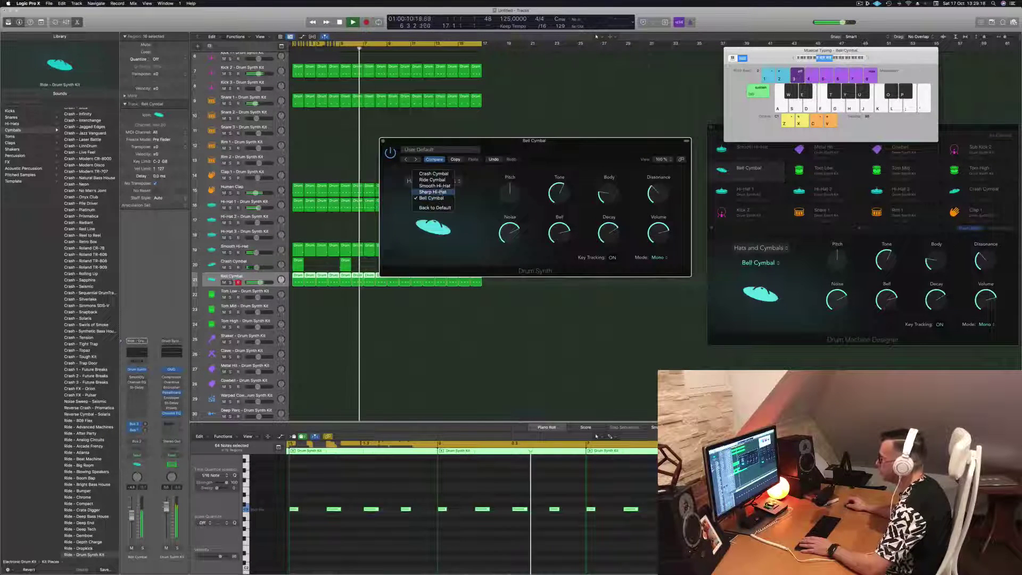
left_click(447, 210)
Audition higher tone and body on the Ride Cymbal, return both to minimum, and raise its dissonance and decay moderately.
mouse_move(509, 193)
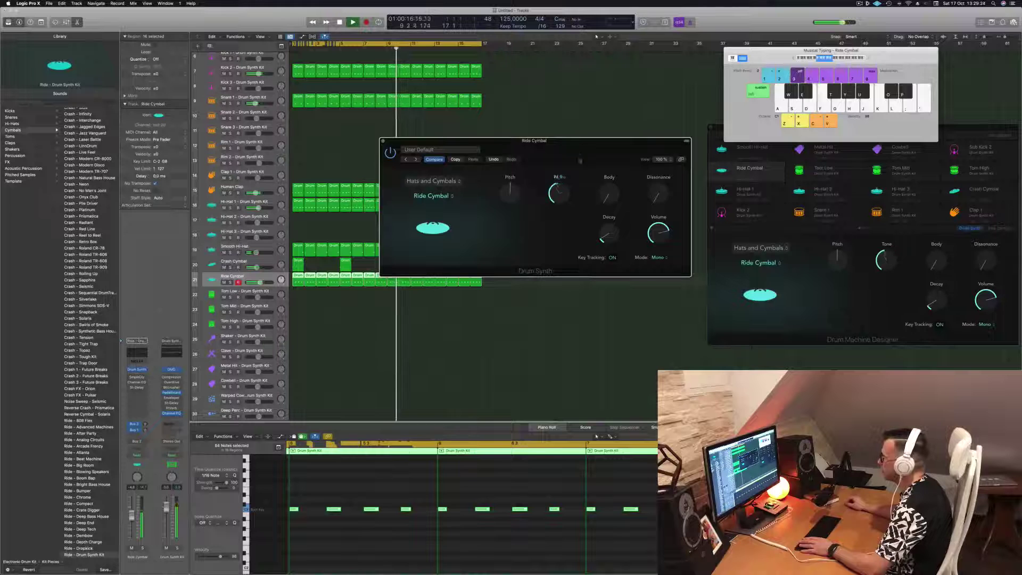
left_click_drag(607, 194, 618, 159)
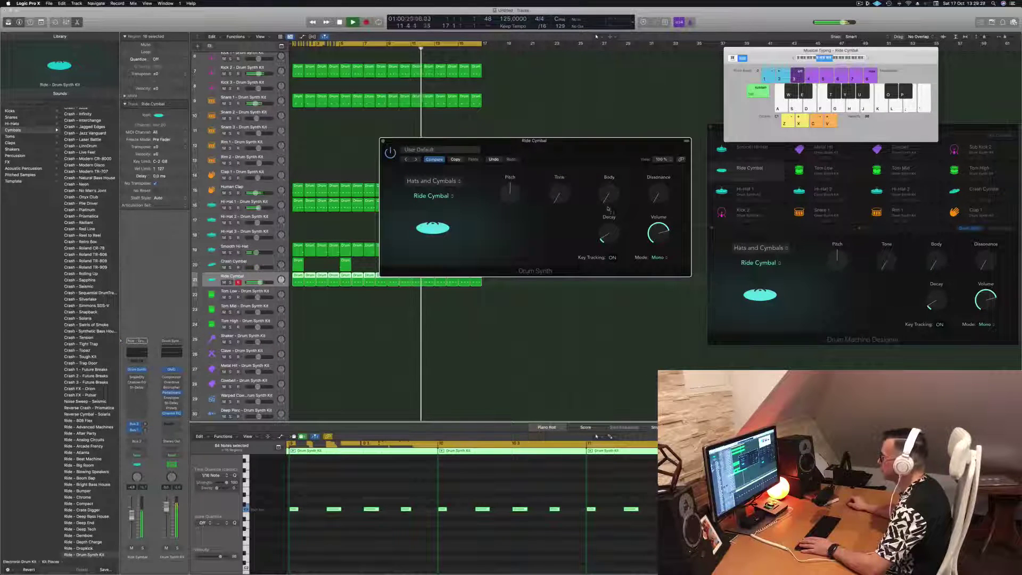
left_click_drag(657, 204, 660, 156)
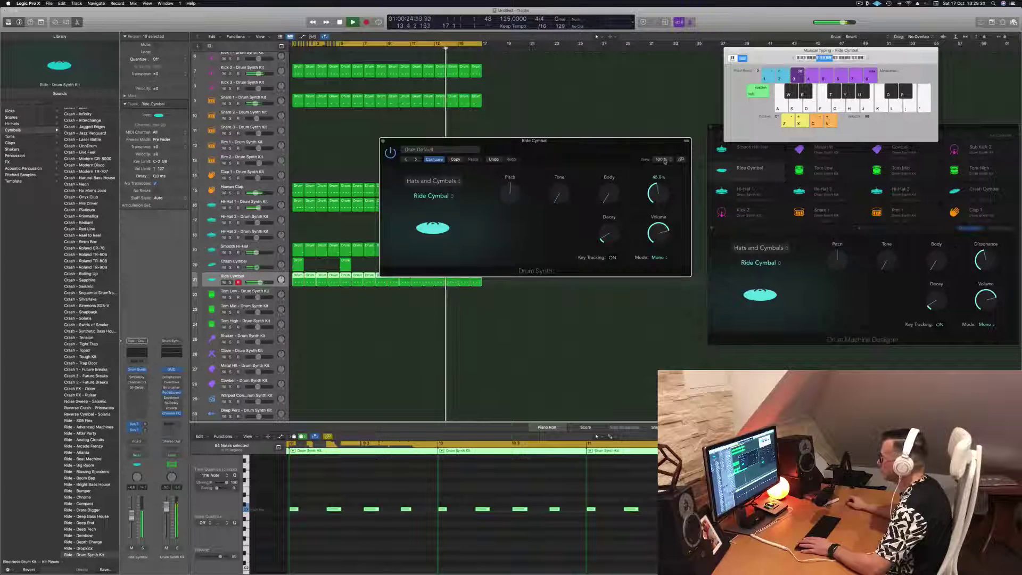
left_click_drag(664, 160, 665, 179)
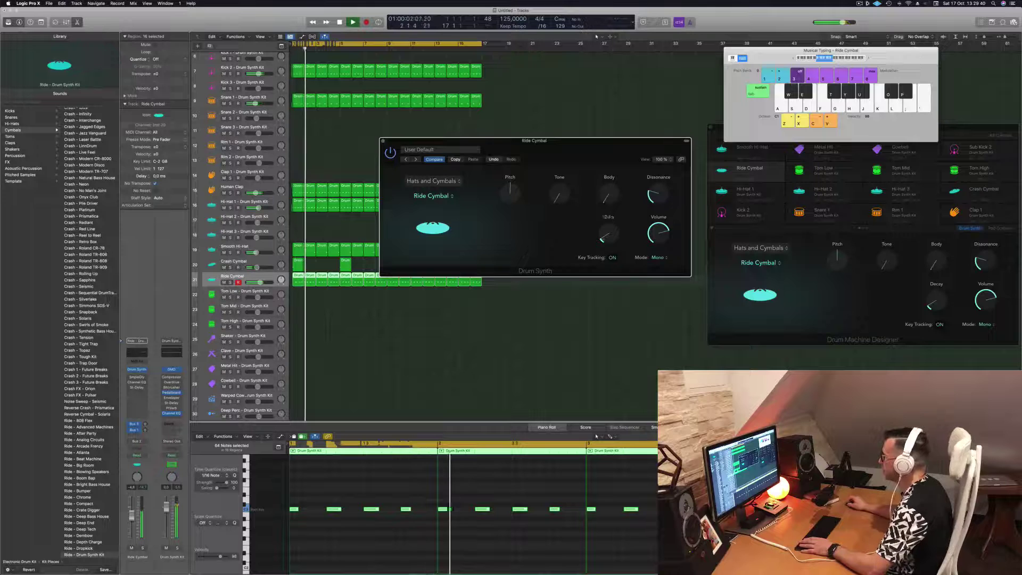
left_click_drag(606, 238, 605, 236)
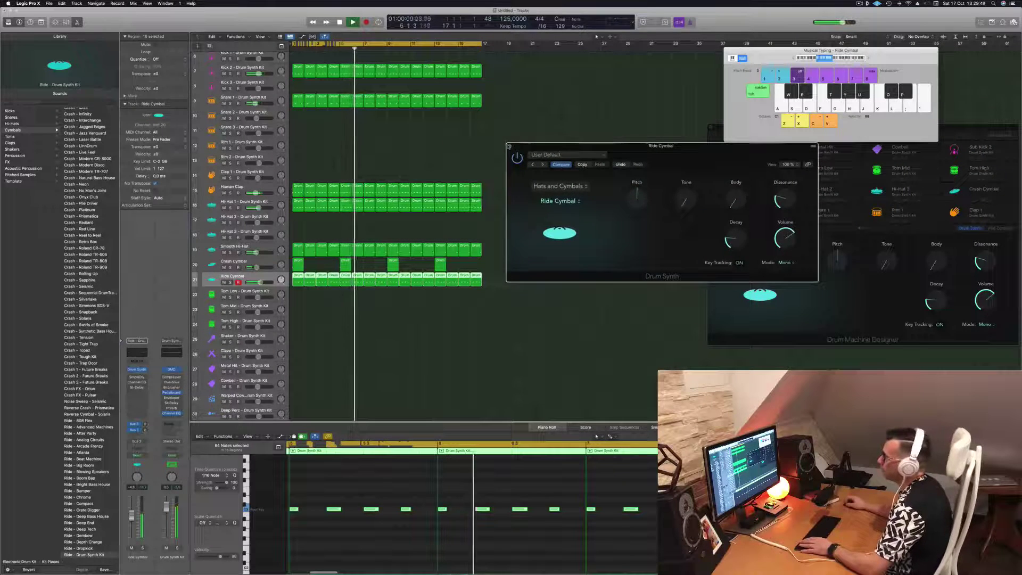
Close the Ride Cymbal's Drum Synth window and replay the arrangement from the beginning.
left_click(383, 140)
key("space")
key("space")
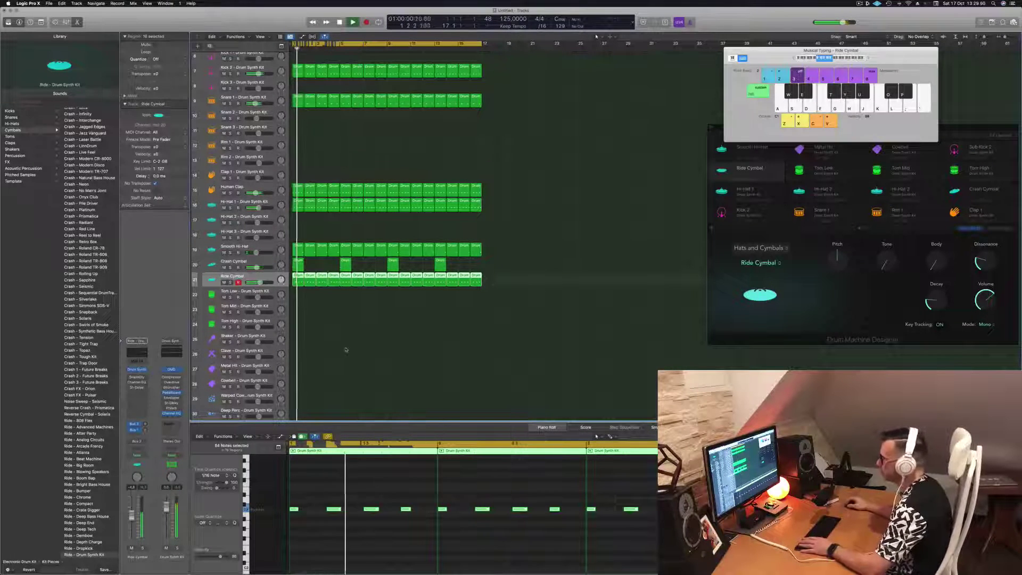
Copy the Ride Cymbal's first region to the Tom Low track and keep only its last note.
left_click(327, 337)
scroll(325, 335, "down", 5)
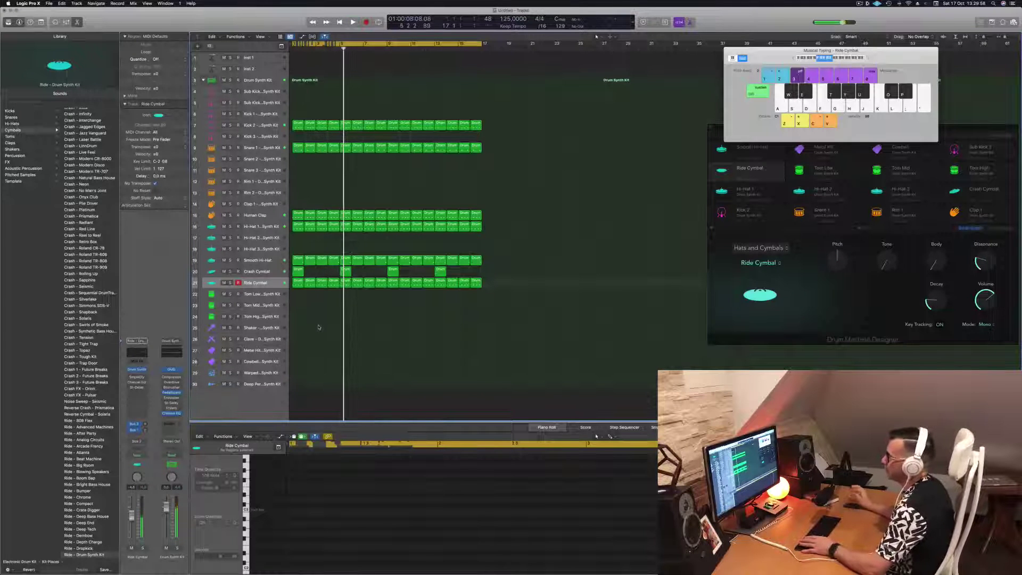
left_click(294, 282)
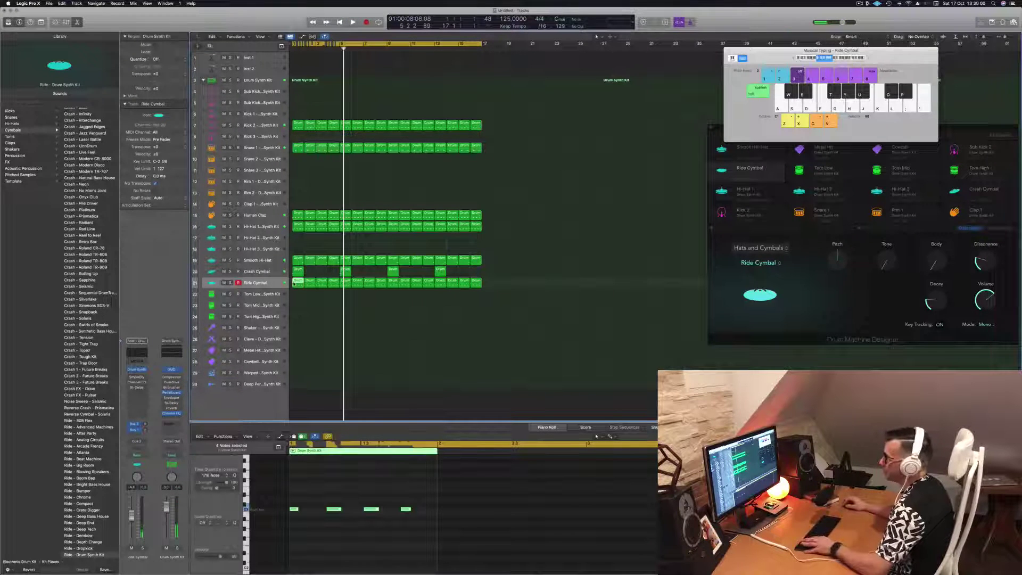
left_click_drag(294, 283, 297, 295)
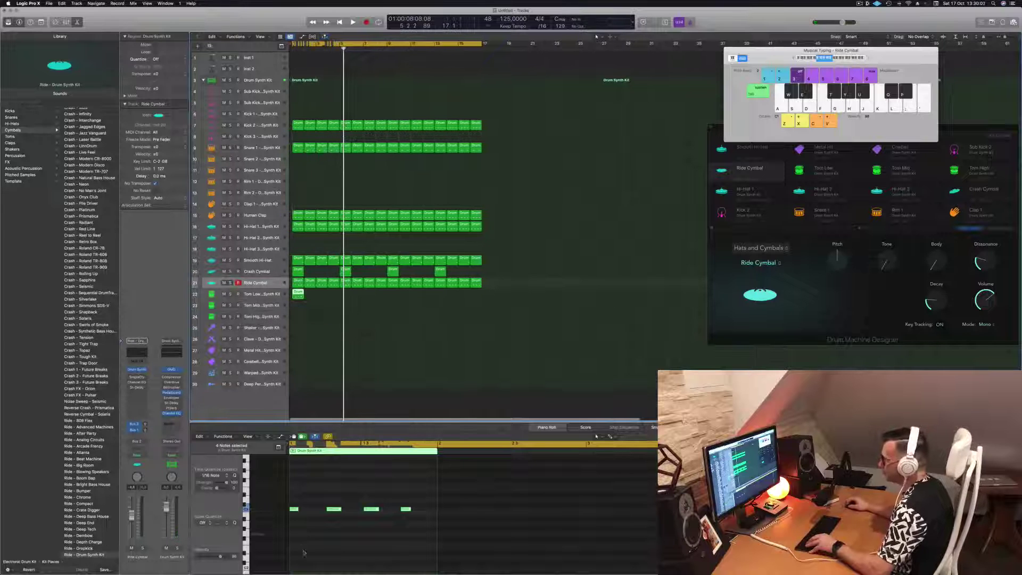
left_click_drag(296, 501, 402, 533)
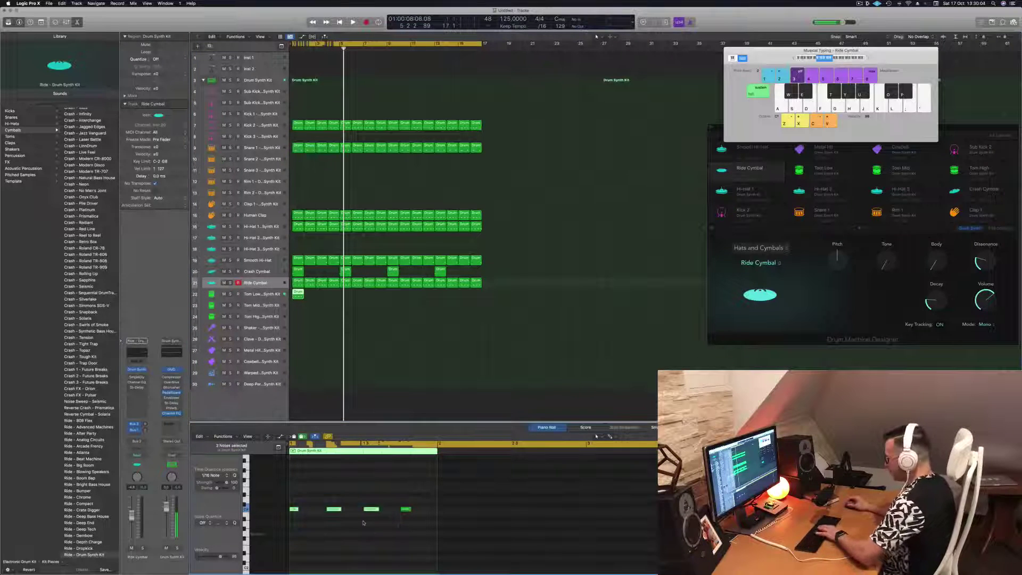
left_click_drag(392, 485, 445, 529)
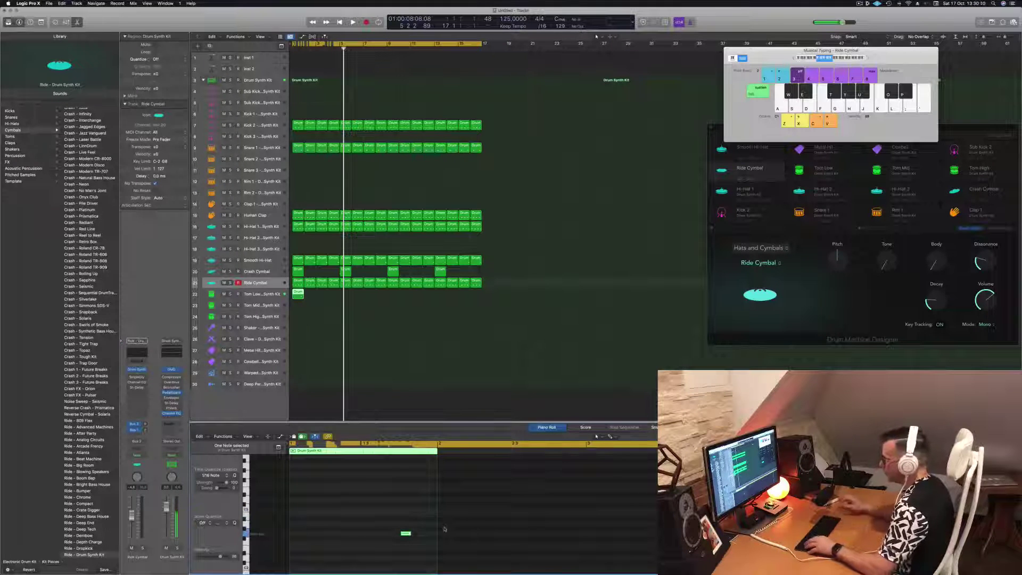
Play the beat from the start and shift the Tom Low note later toward the end of the bar.
key("Return")
key("space")
left_click_drag(405, 532, 438, 528)
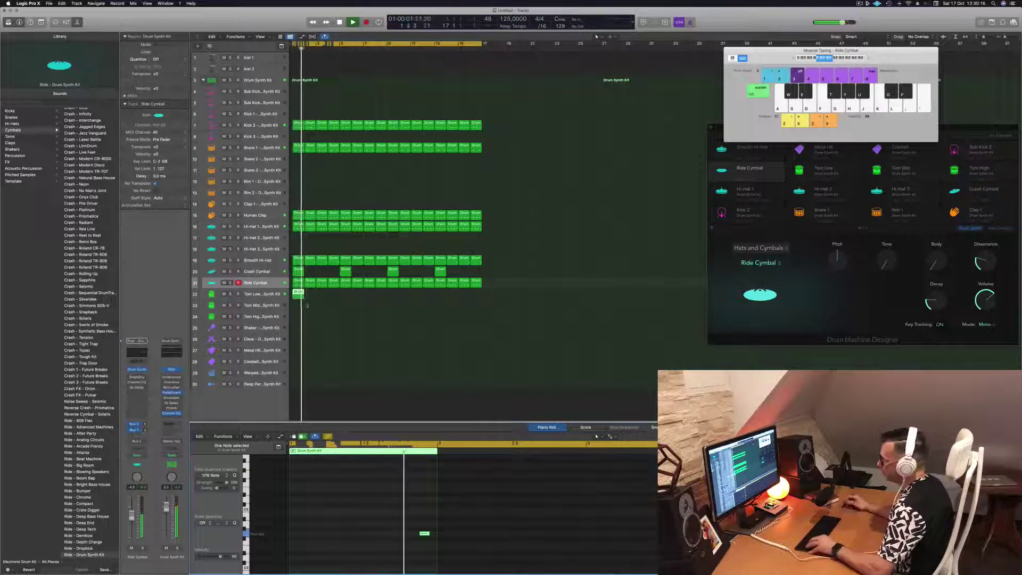
Duplicate the Tom Low region to fill all 16 bars, replay from the start, and deselect its regions.
left_click_drag(299, 293, 368, 300)
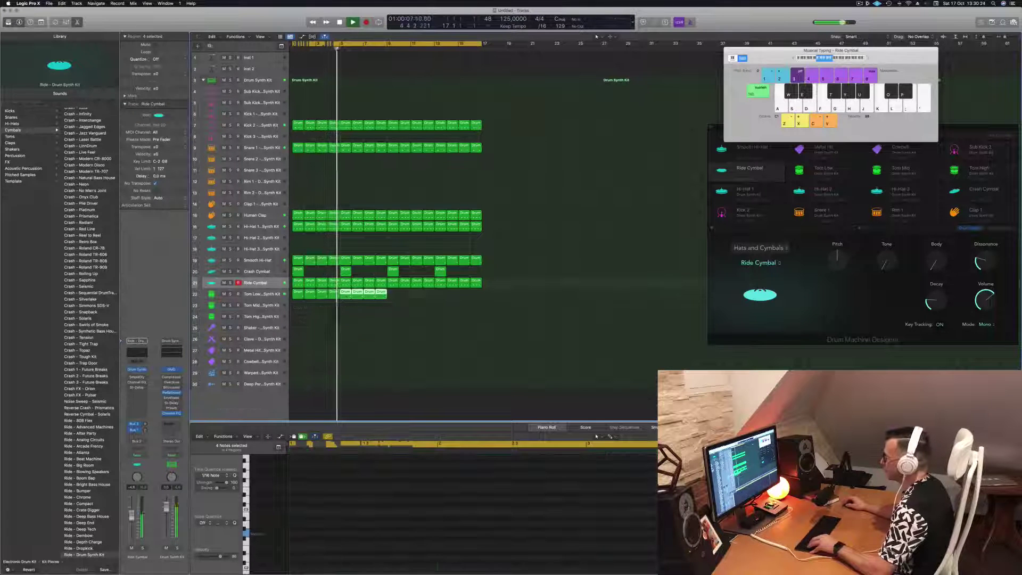
left_click(381, 293)
left_click(261, 294)
left_click_drag(302, 294, 395, 302)
key("Return")
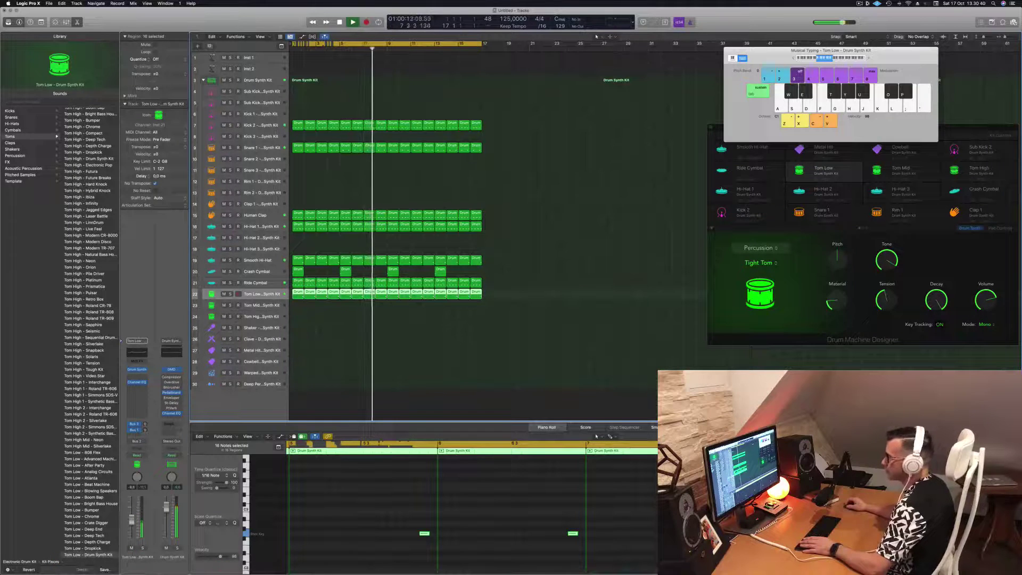
key("shift+d")
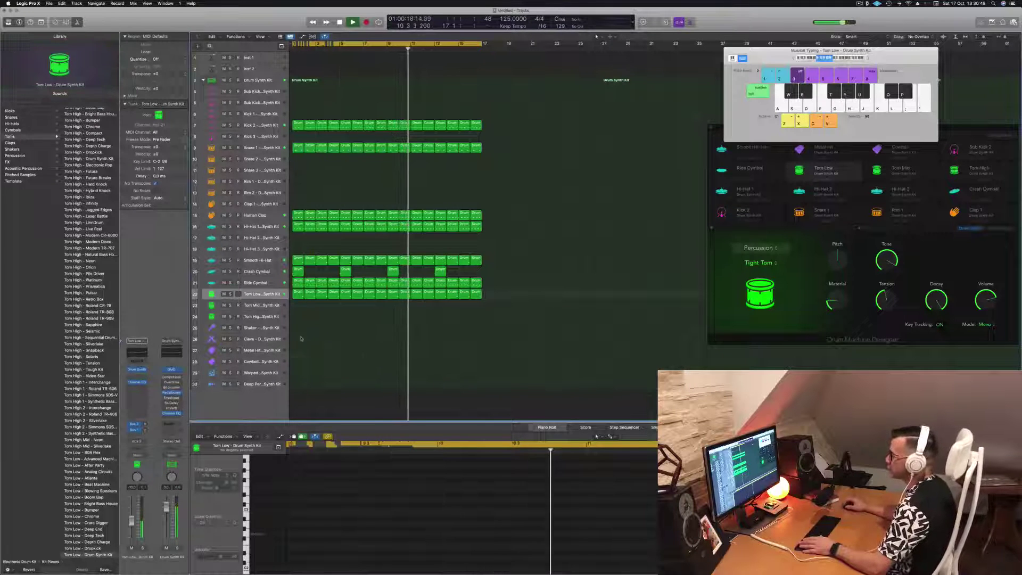
Copy the first Tom Low region to the Tom Mid track, place two notes around the middle of the bar, and play from the start.
left_click(261, 350)
left_click(298, 293)
left_click_drag(298, 297, 298, 305)
left_click_drag(363, 487, 451, 561)
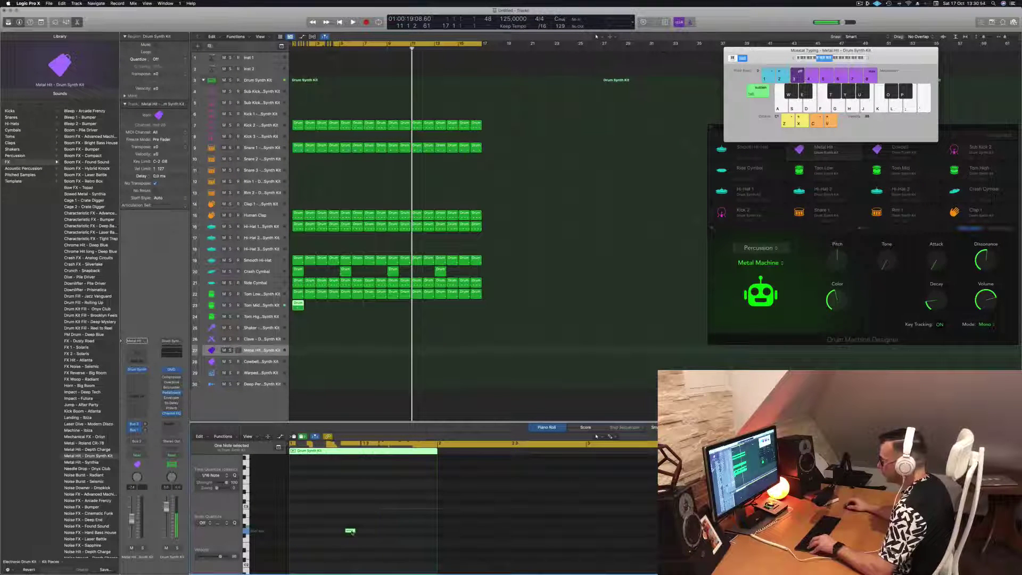
left_click_drag(362, 535, 369, 532)
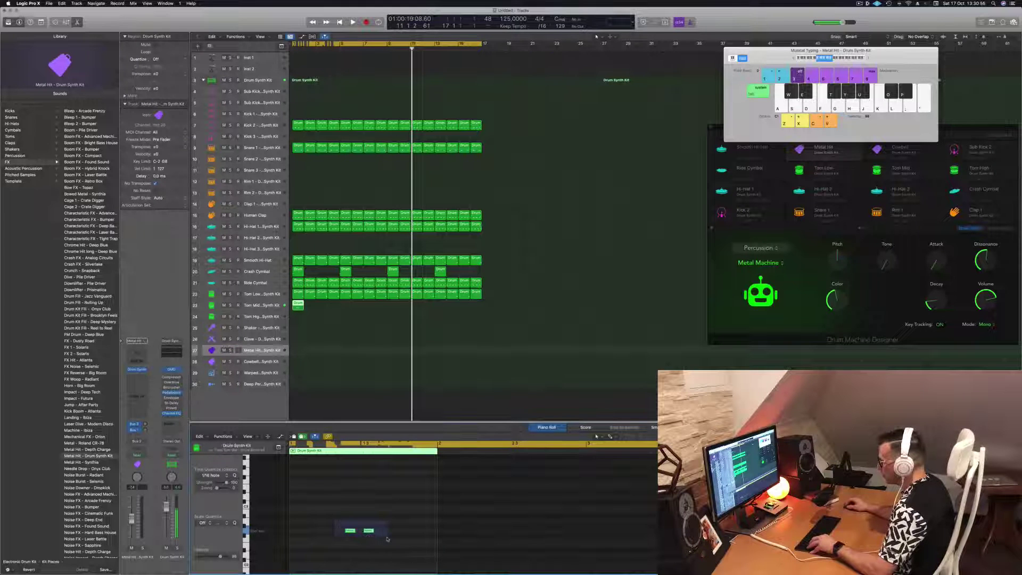
key("Return")
key("space")
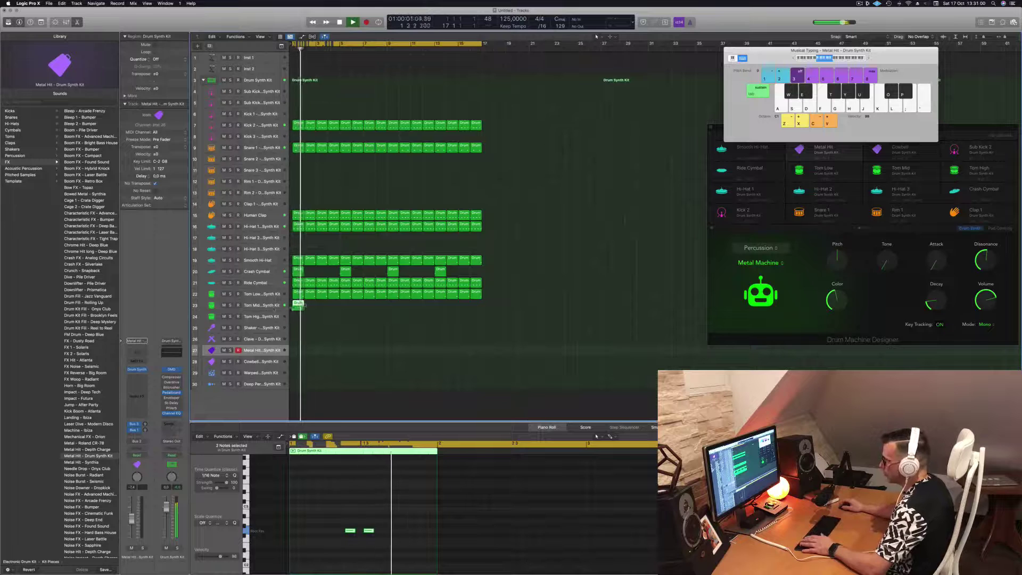
Select the Tom Mid track and solo Tom Mid and Tom Low in turn from the start to compare their sounds.
left_click(271, 306)
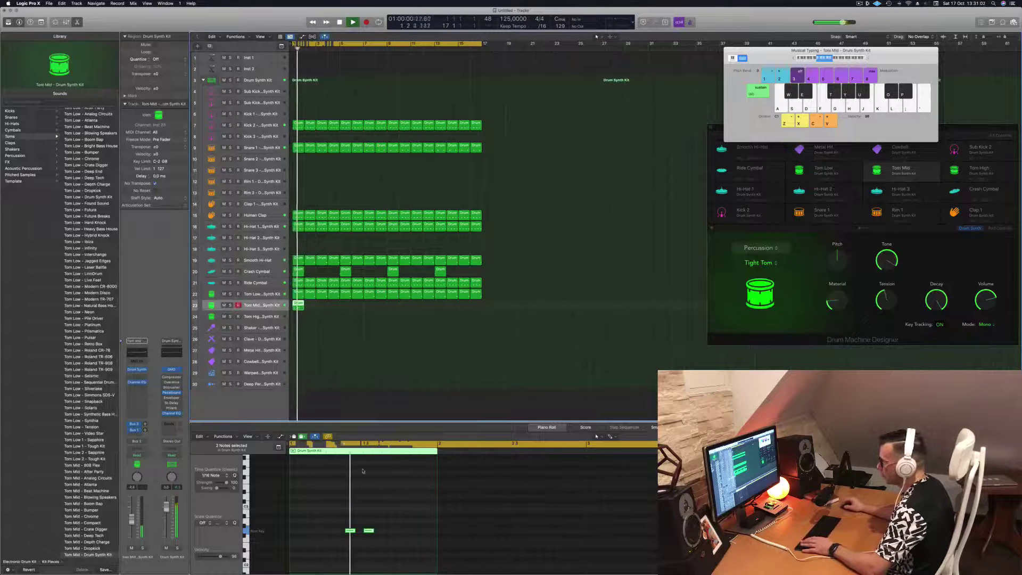
key("Return")
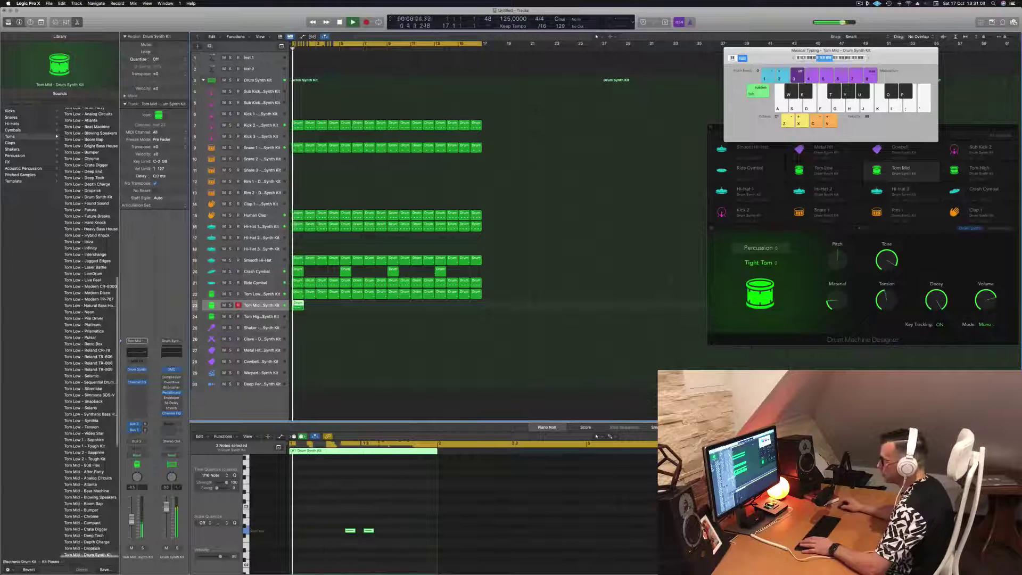
left_click(230, 305)
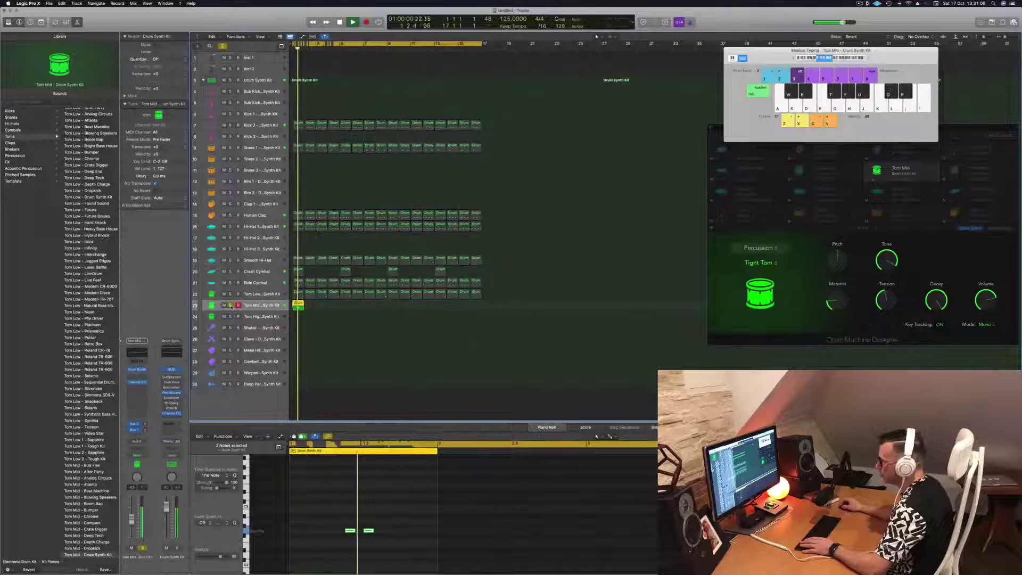
left_click(230, 306)
key("Return")
left_click(230, 294)
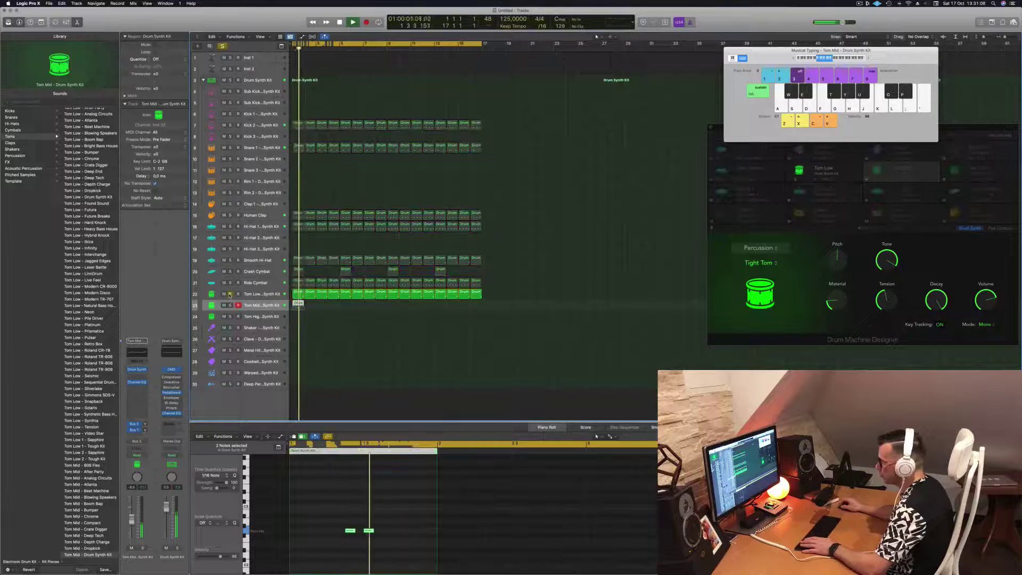
left_click(230, 294)
key("Return")
left_click(230, 305)
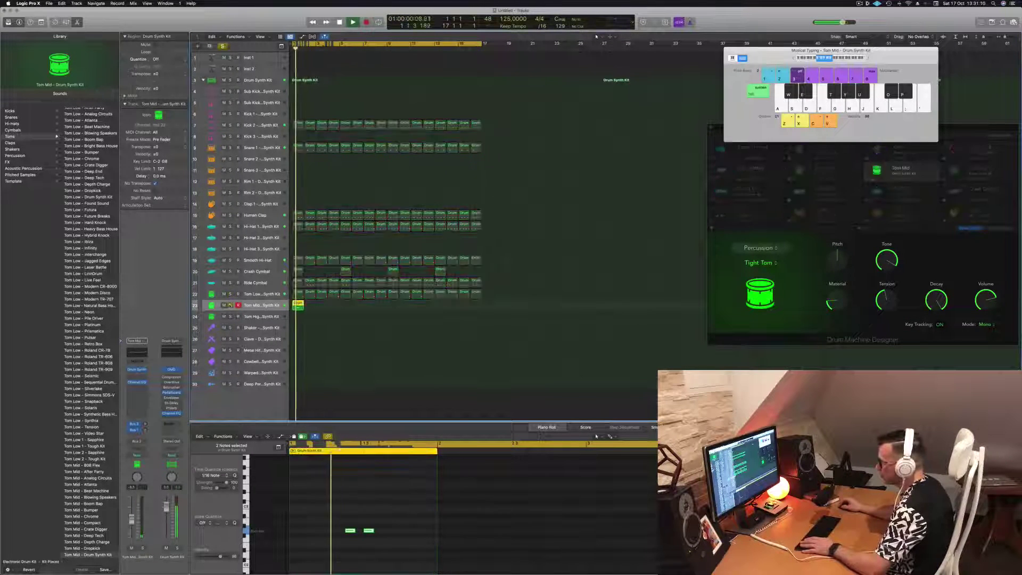
left_click(230, 305)
key("Return")
left_click(230, 294)
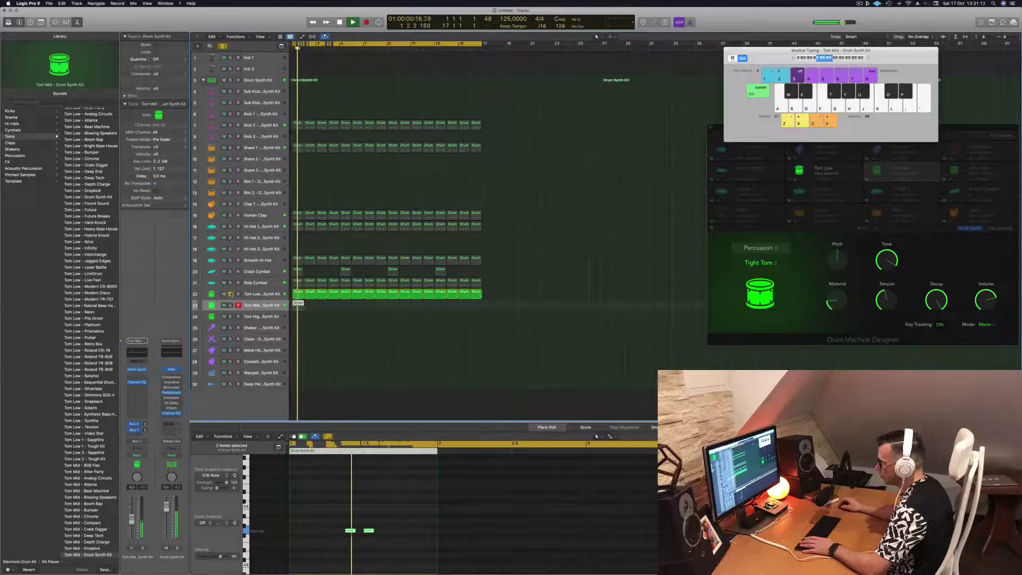
left_click(230, 293)
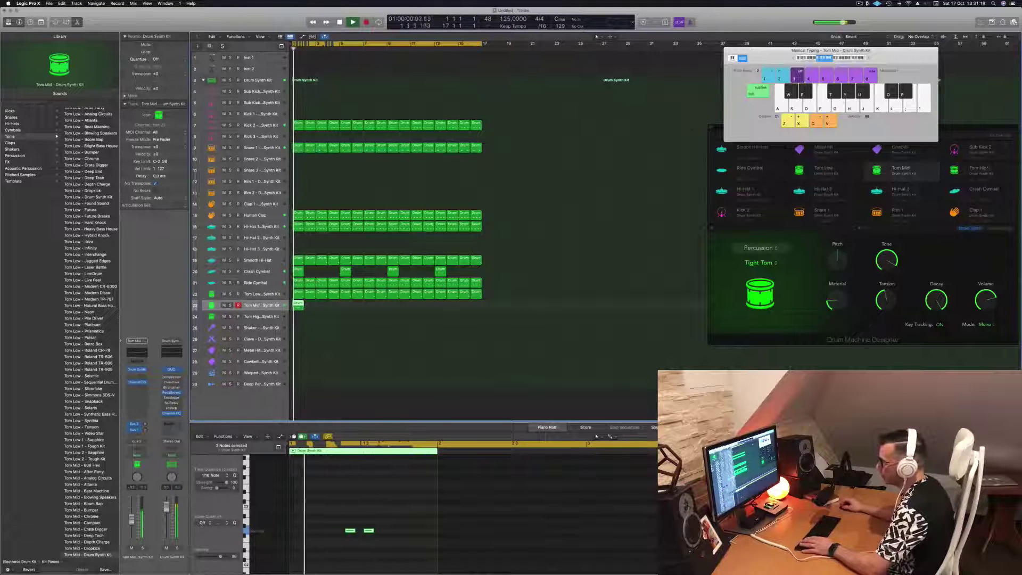
Change the Tom Mid track's sound from Tight Tom to Deep Tom in Drum Synth and try a slightly higher pitch during playback.
left_click(137, 369)
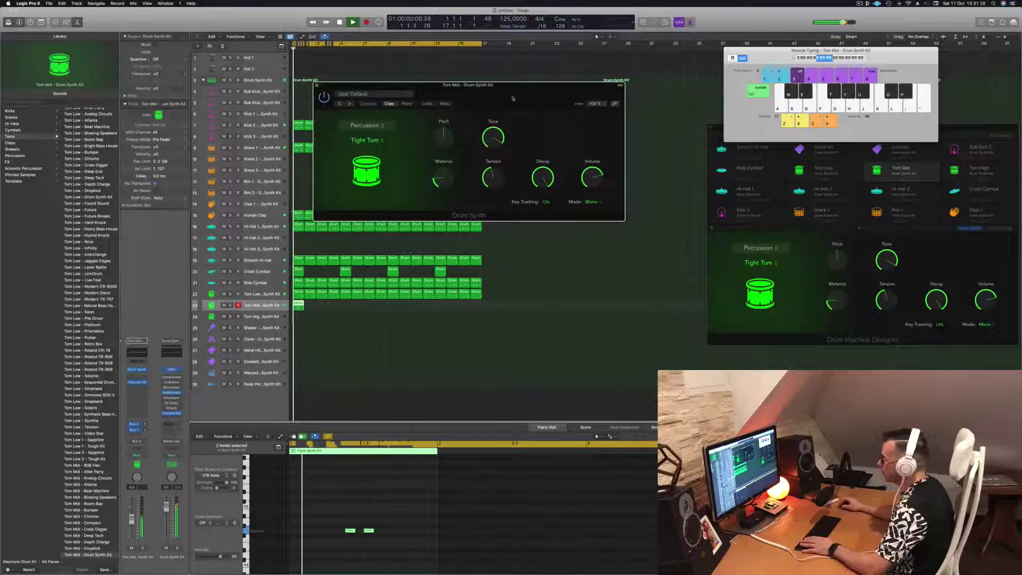
left_click_drag(512, 98, 751, 133)
left_click_drag(638, 124, 545, 130)
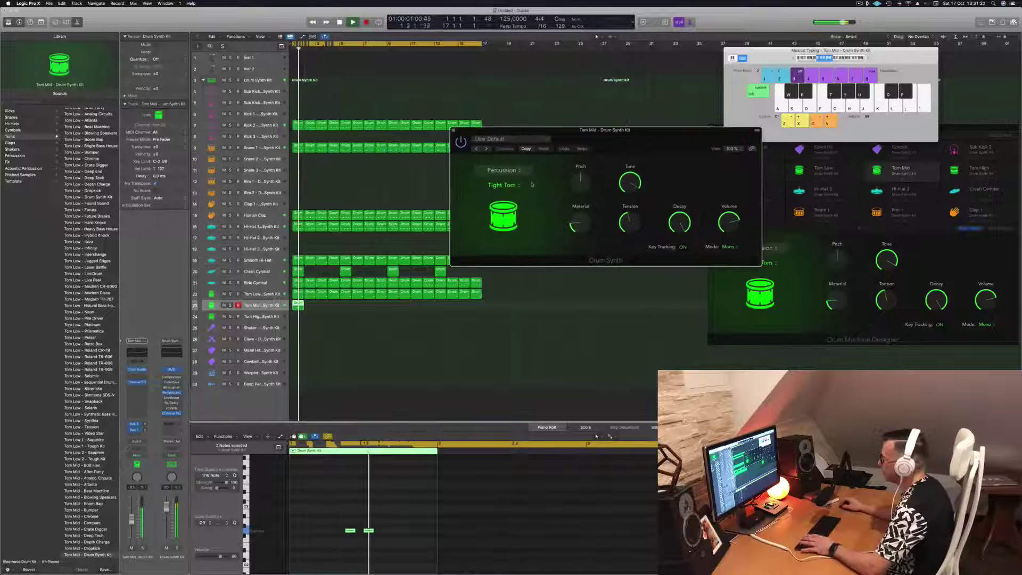
left_click(517, 185)
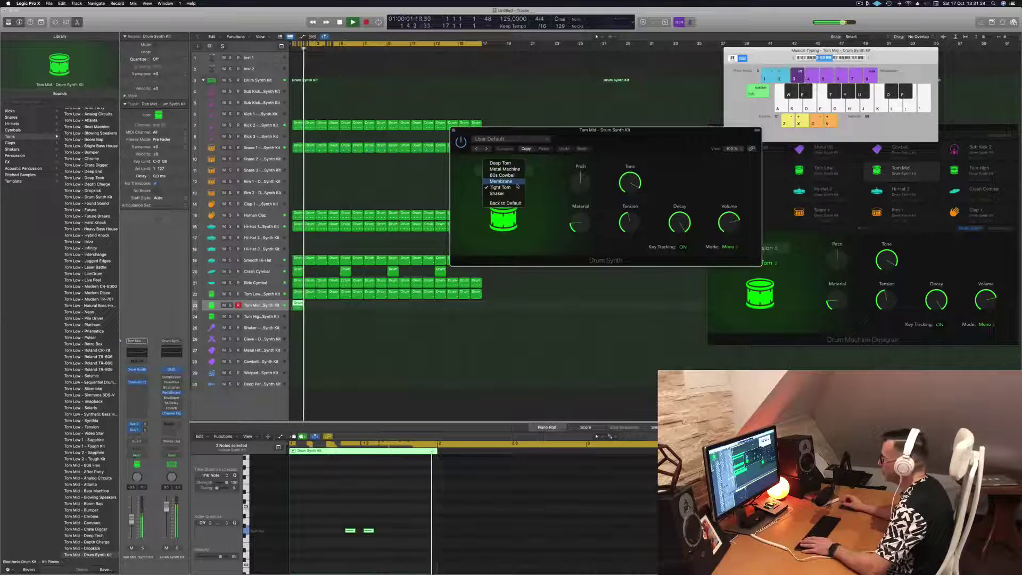
left_click(515, 163)
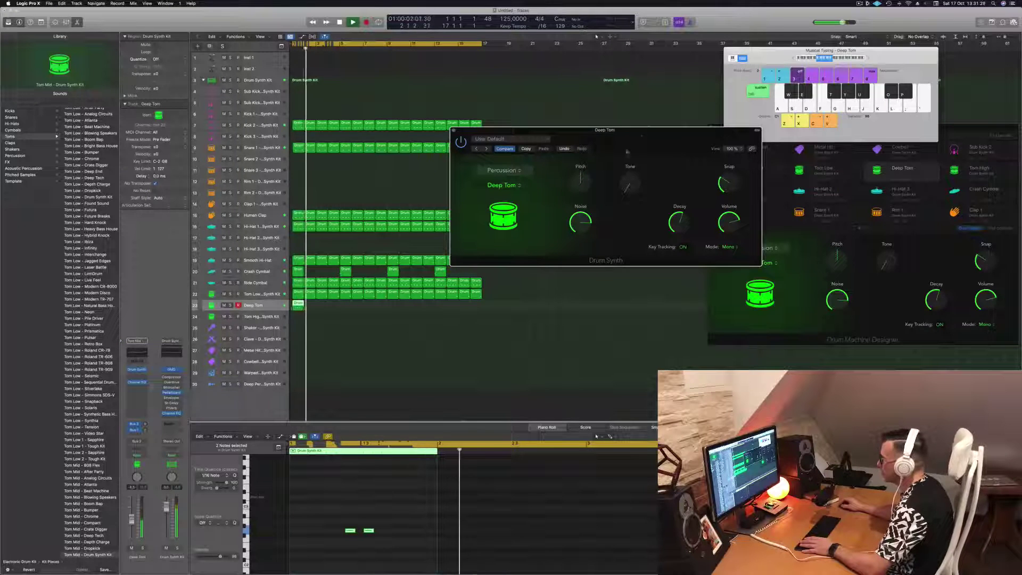
left_click_drag(627, 152, 569, 144)
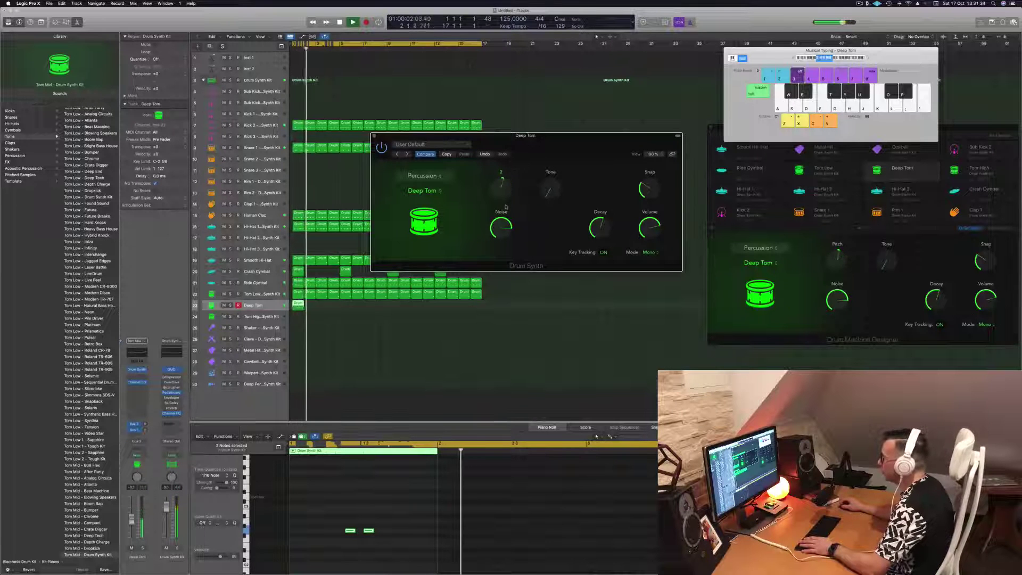
key("space")
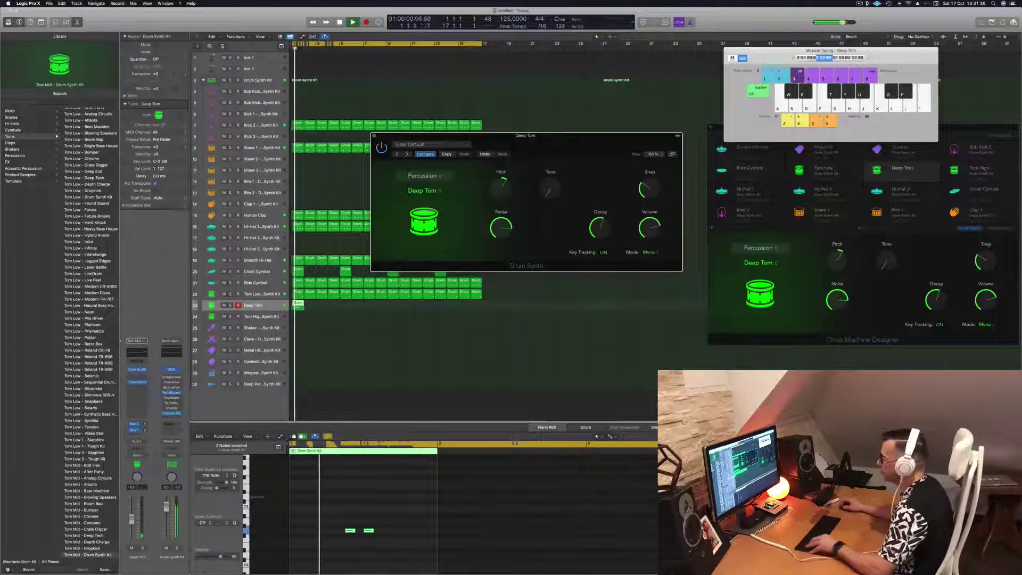
Duplicate the Deep Tom region to fill all 16 bars.
left_click_drag(311, 309, 393, 310)
left_click(298, 304, "shift")
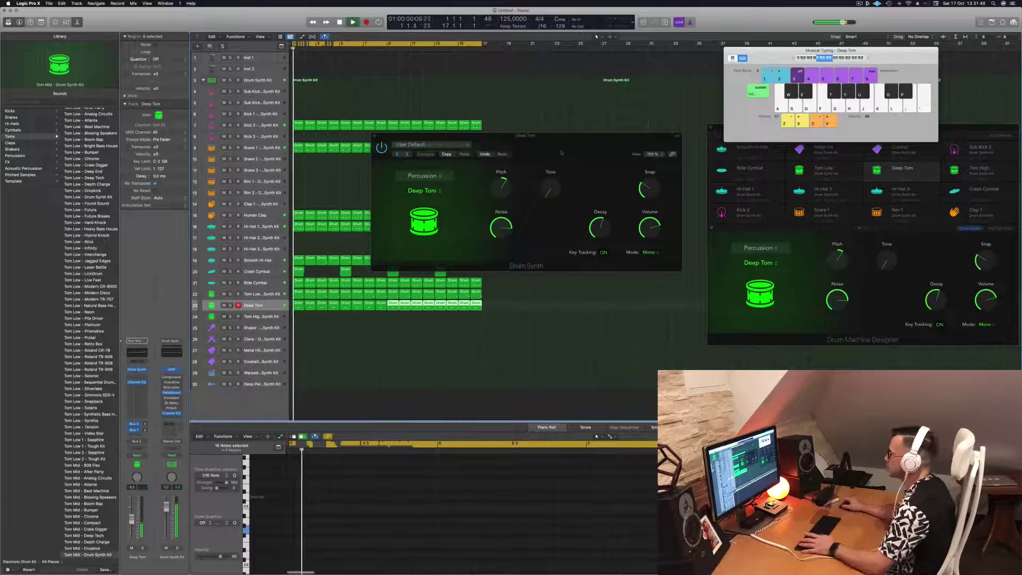
Set Deep Tom's pitch to 0, raise its tone to a middle setting, reduce its noise slightly, and close its Drum Synth window.
left_click_drag(570, 149, 617, 182)
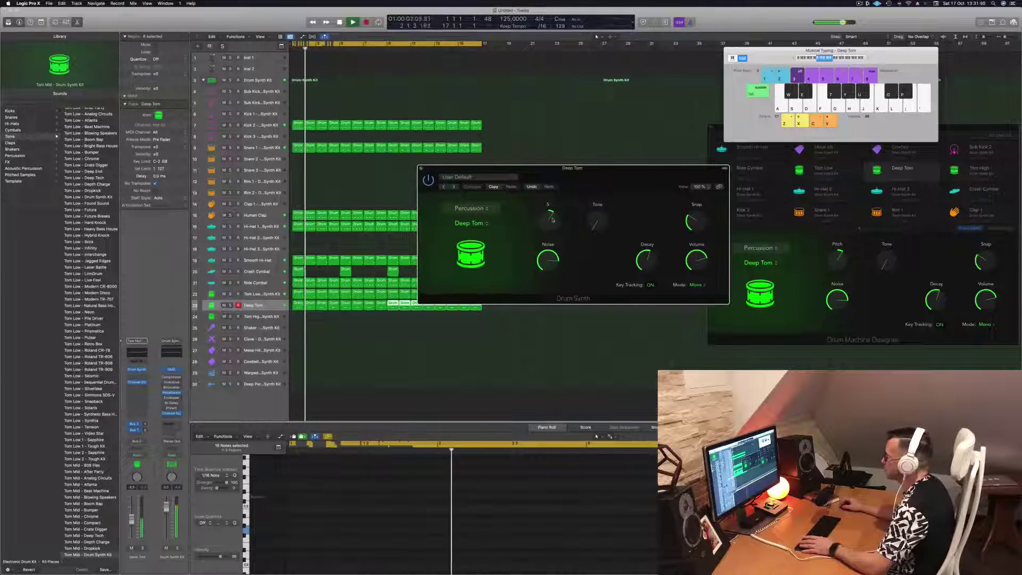
left_click_drag(549, 216, 553, 240)
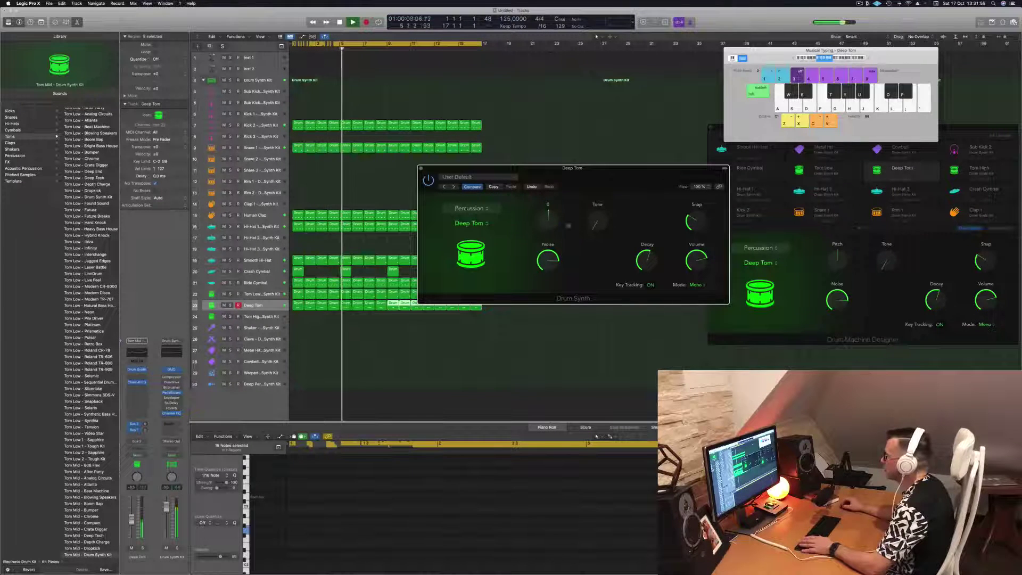
left_click_drag(596, 221, 559, 200)
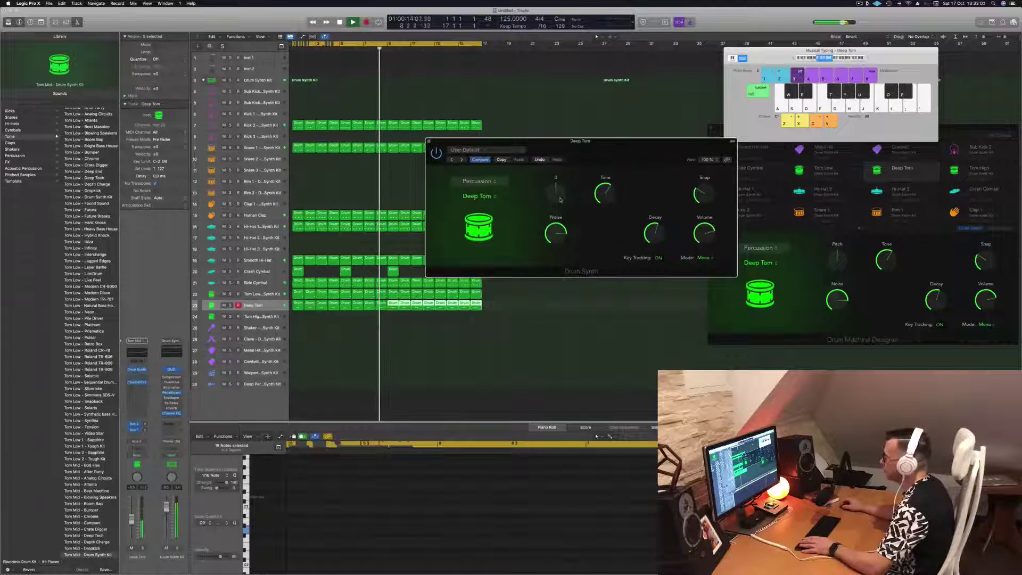
left_click_drag(597, 147, 603, 147)
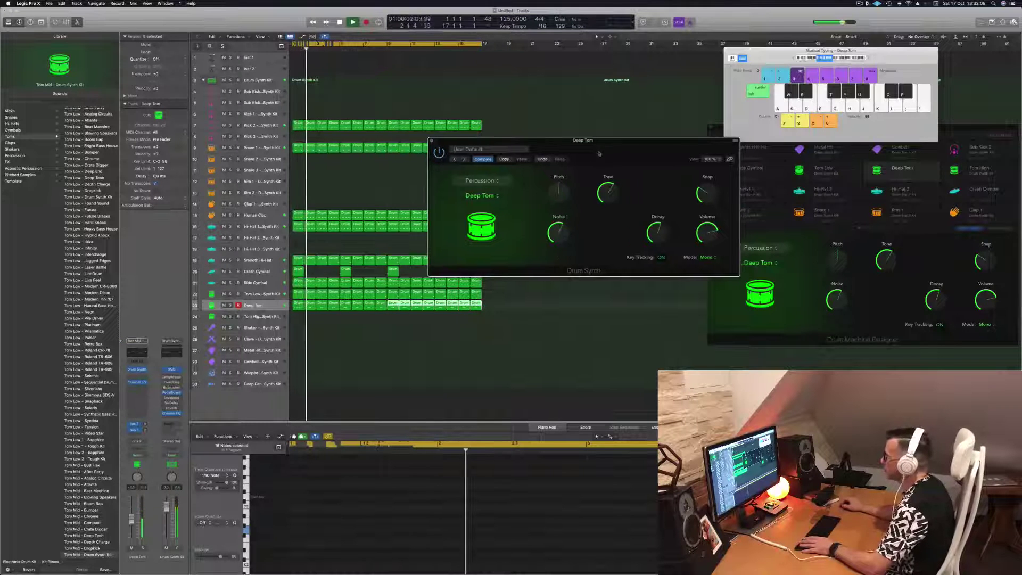
left_click_drag(596, 148, 568, 150)
left_click(405, 142)
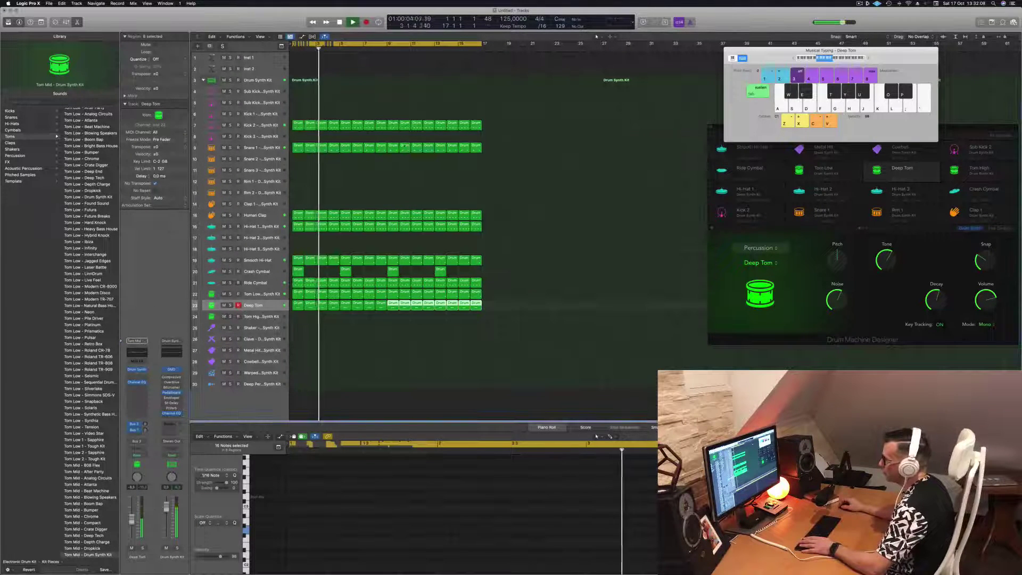
Check the Tom Low and Deep Tom patterns and copy the first Deep Tom region to the Tom High track.
left_click(275, 295)
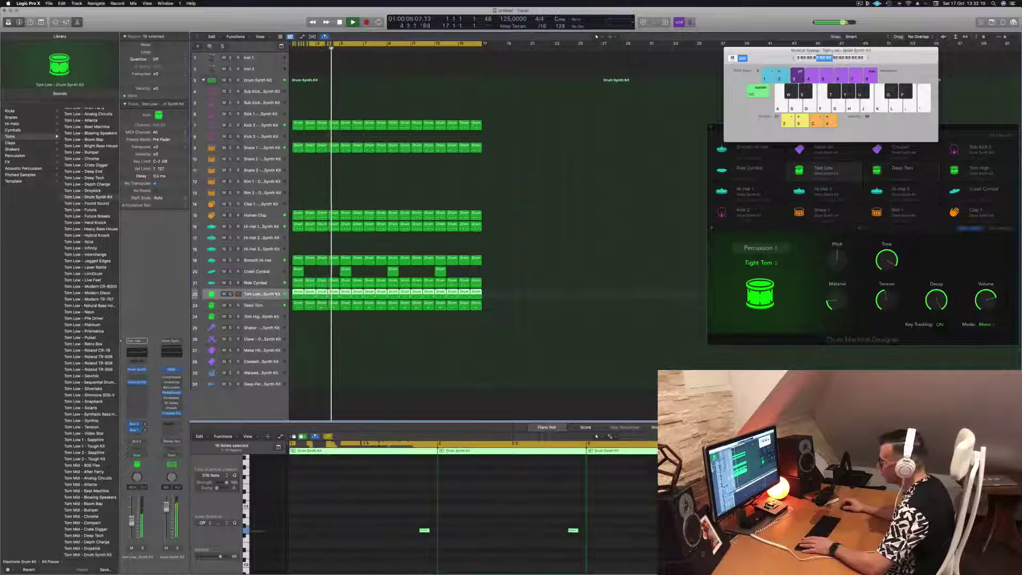
left_click(273, 309)
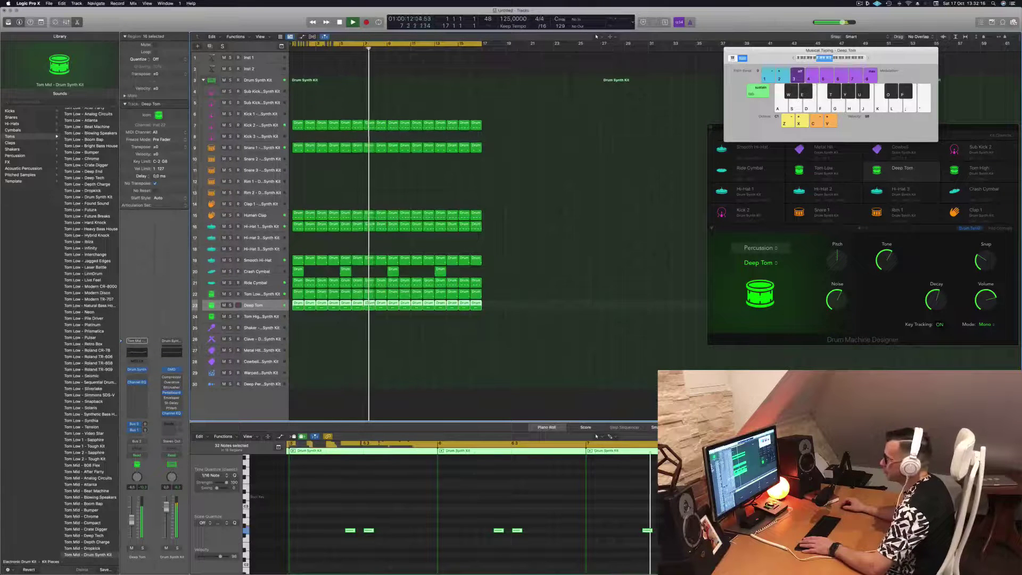
left_click(296, 305)
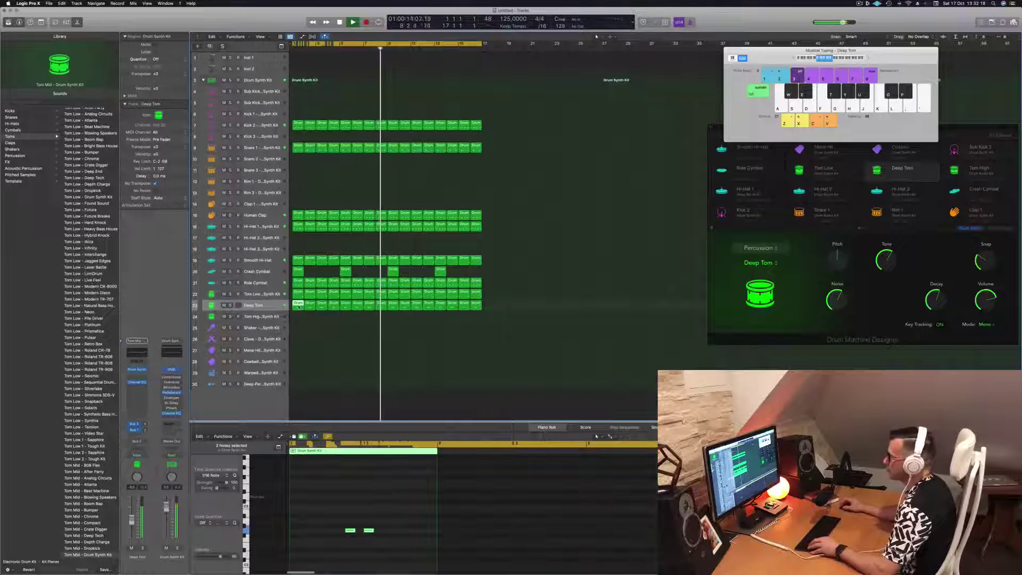
left_click_drag(298, 307, 298, 317)
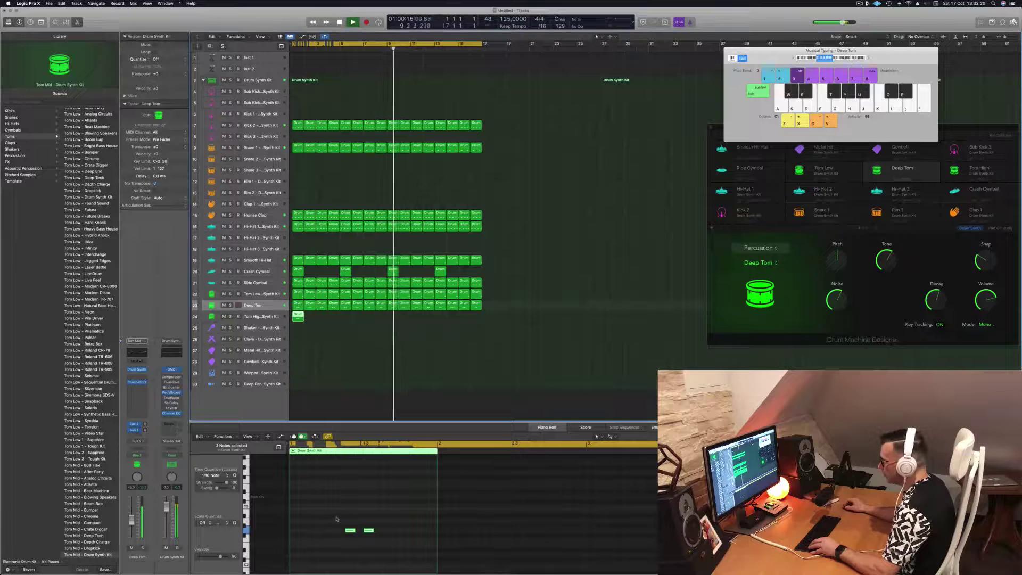
Move the two notes in the Tom High region one beat earlier and play from the start.
scroll(412, 546, "down", 3)
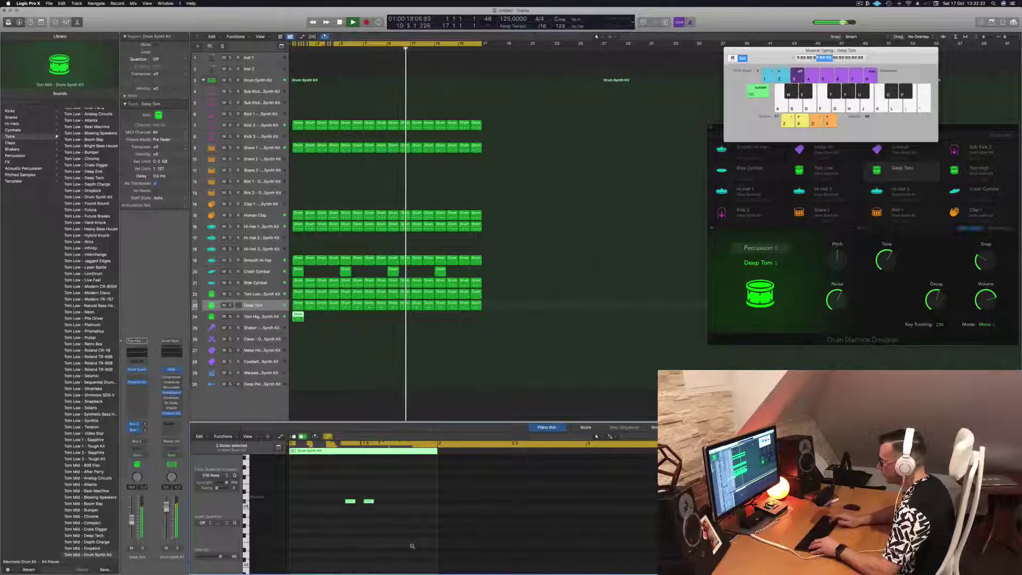
scroll(412, 547, "right", 2)
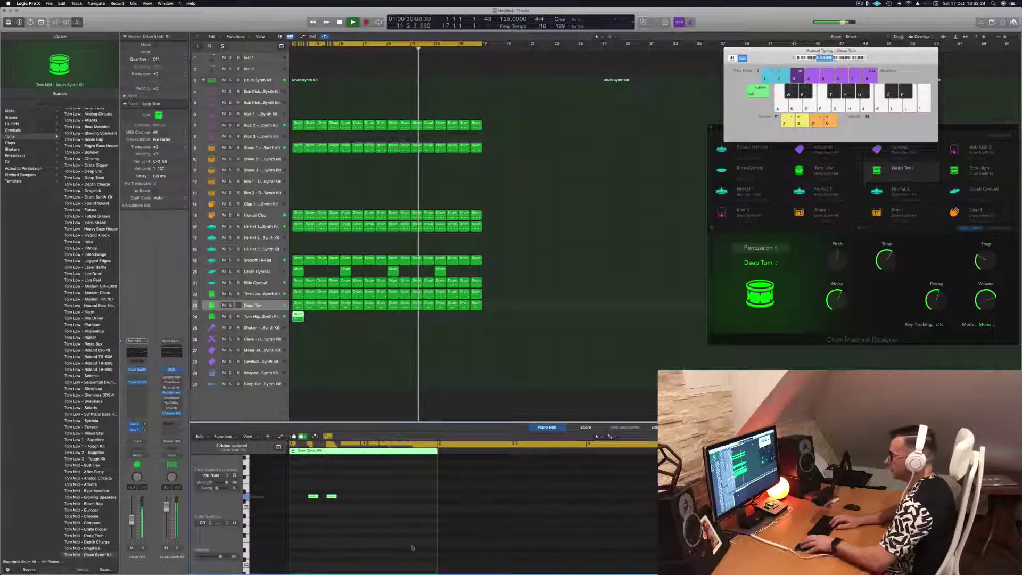
key("Return")
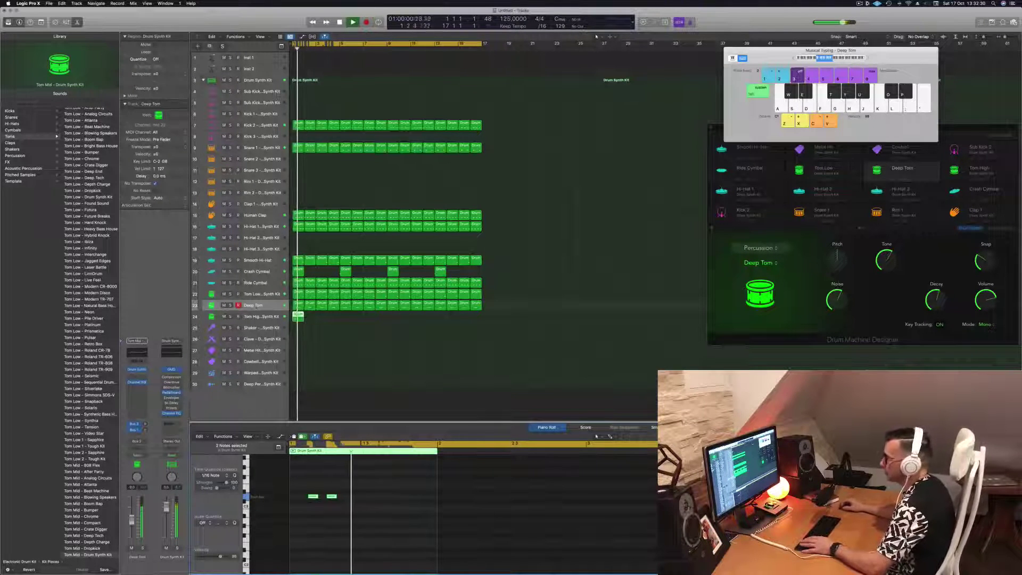
Change the Tom High track's sound from Deep Tom to Membrane in Drum Synth and resume playback.
left_click(257, 317)
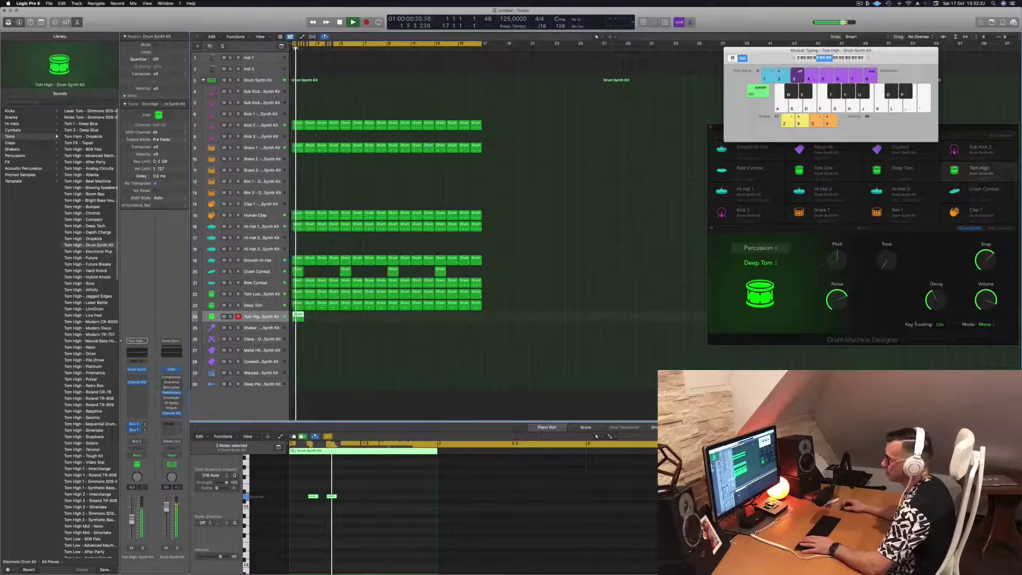
left_click(137, 369)
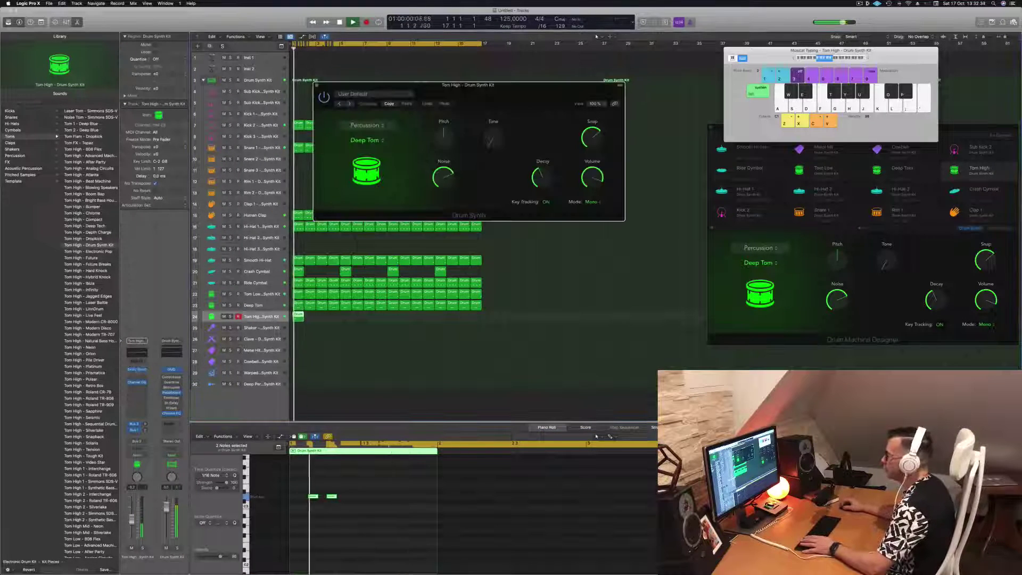
left_click_drag(468, 85, 586, 104)
left_click(495, 159)
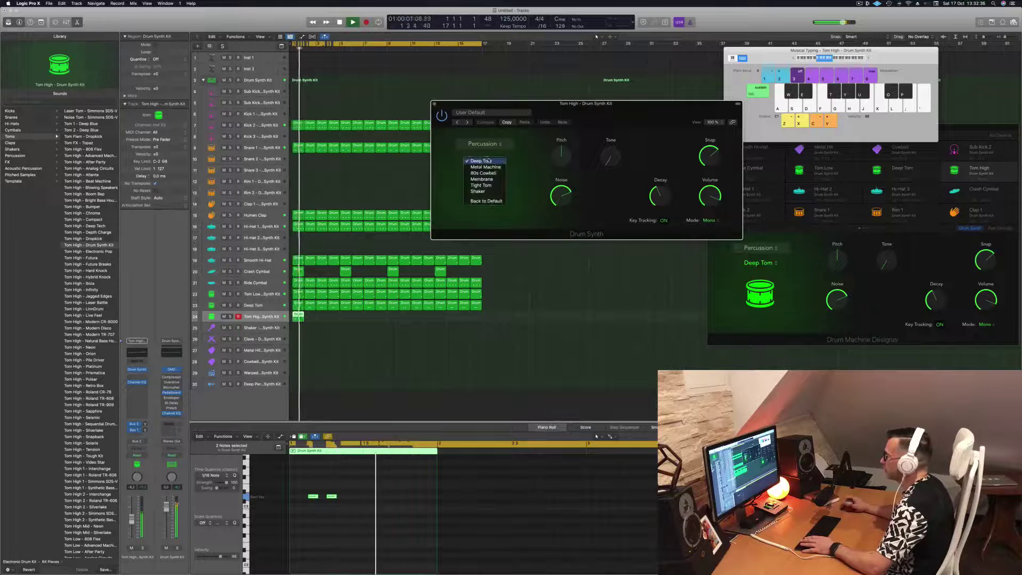
left_click(488, 161)
key("space")
left_click(488, 161)
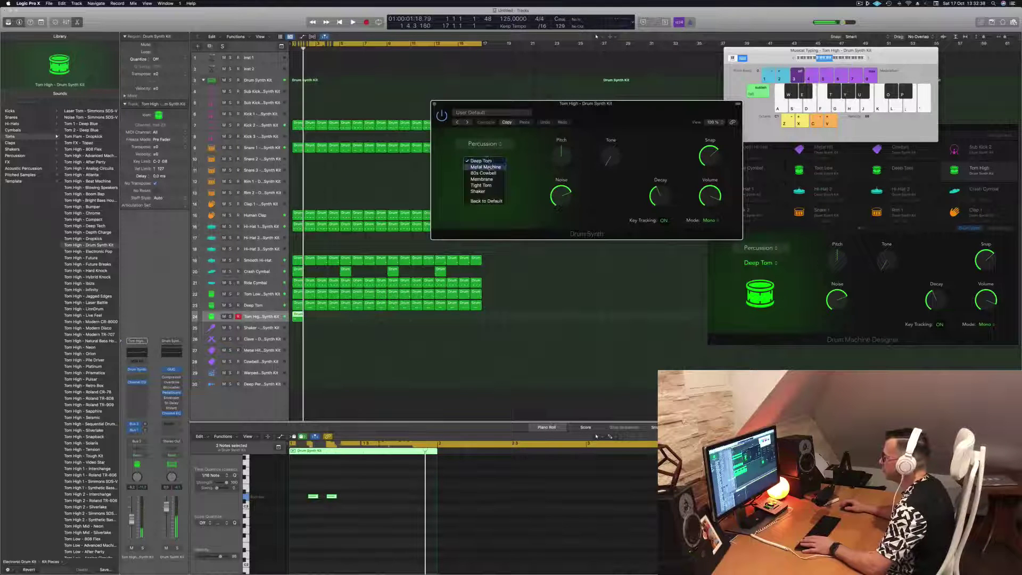
left_click(481, 179)
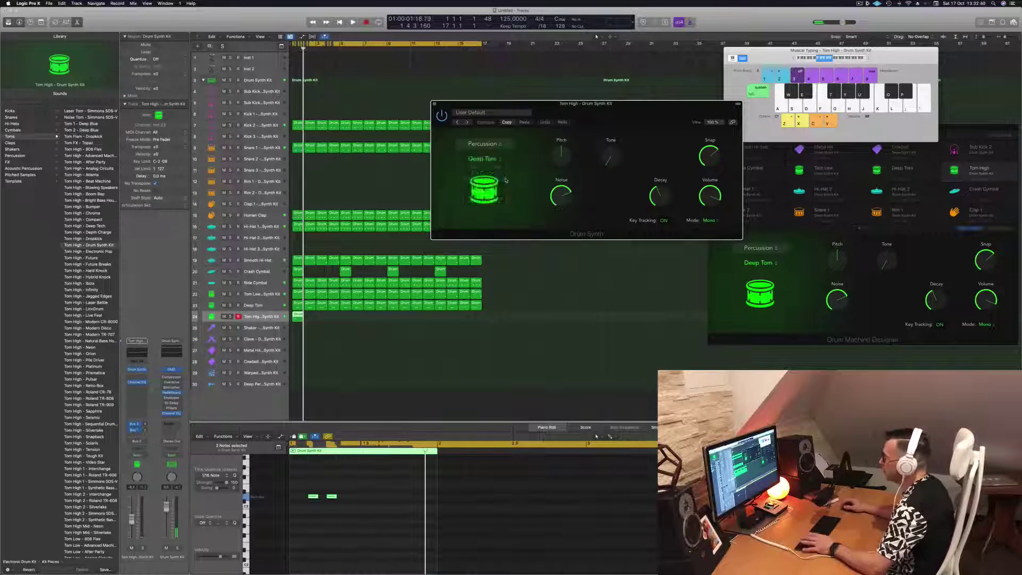
key("space")
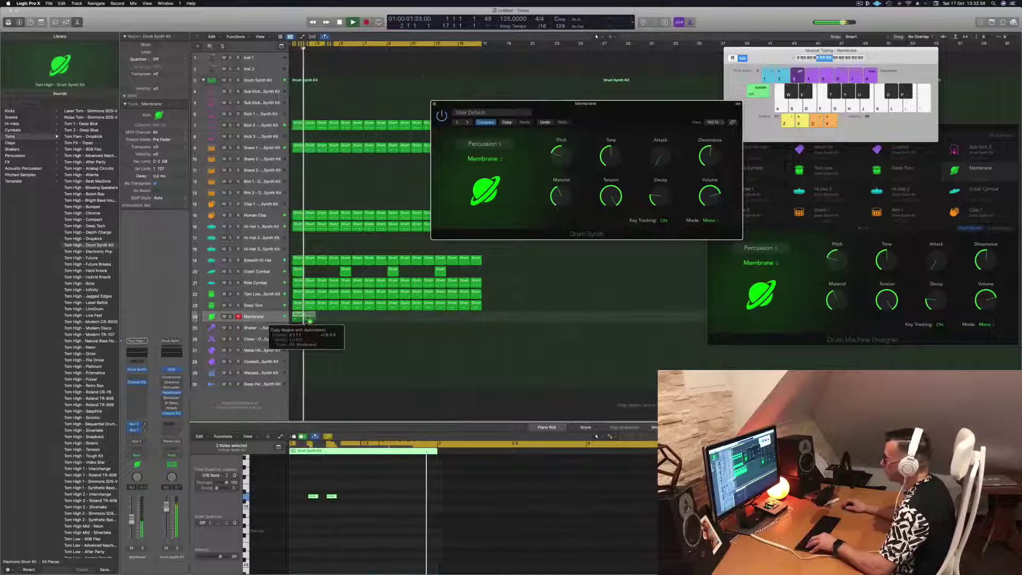
Duplicate the first Membrane region until it fills all 16 bars, leaving nothing selected.
key("super+r")
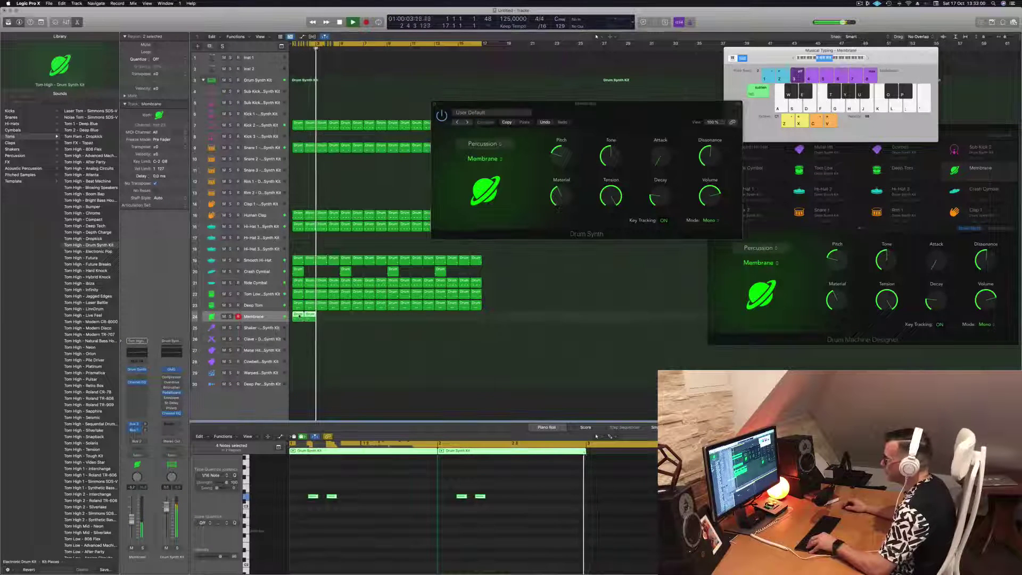
left_click_drag(300, 318, 352, 322)
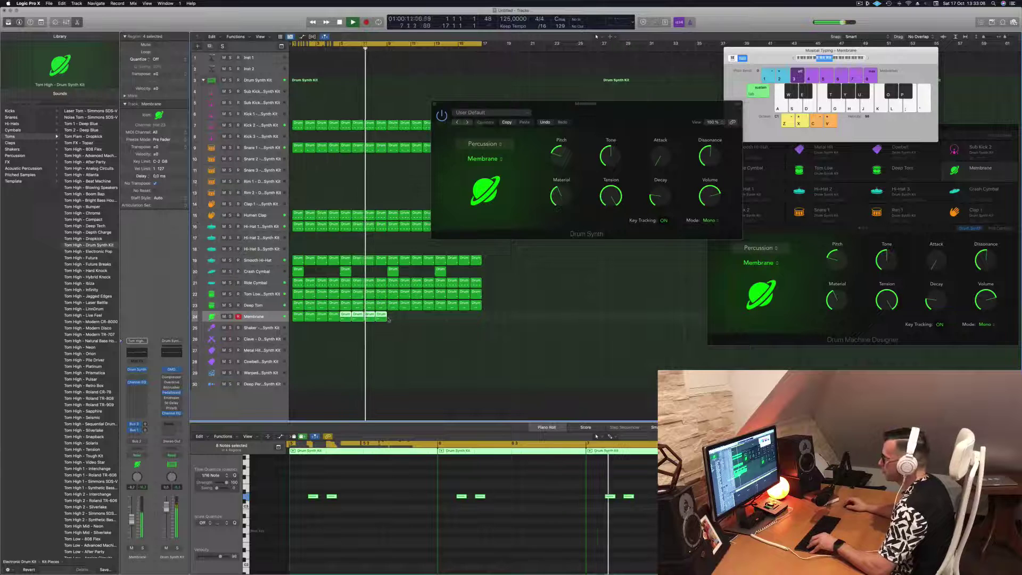
left_click(296, 314, "shift")
left_click_drag(297, 314, 391, 318)
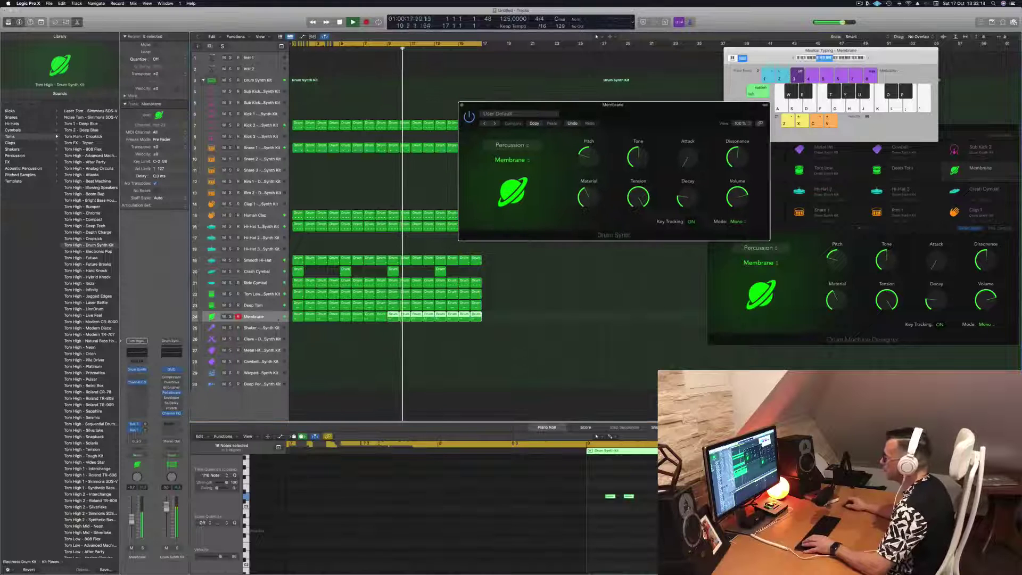
key("shift+d")
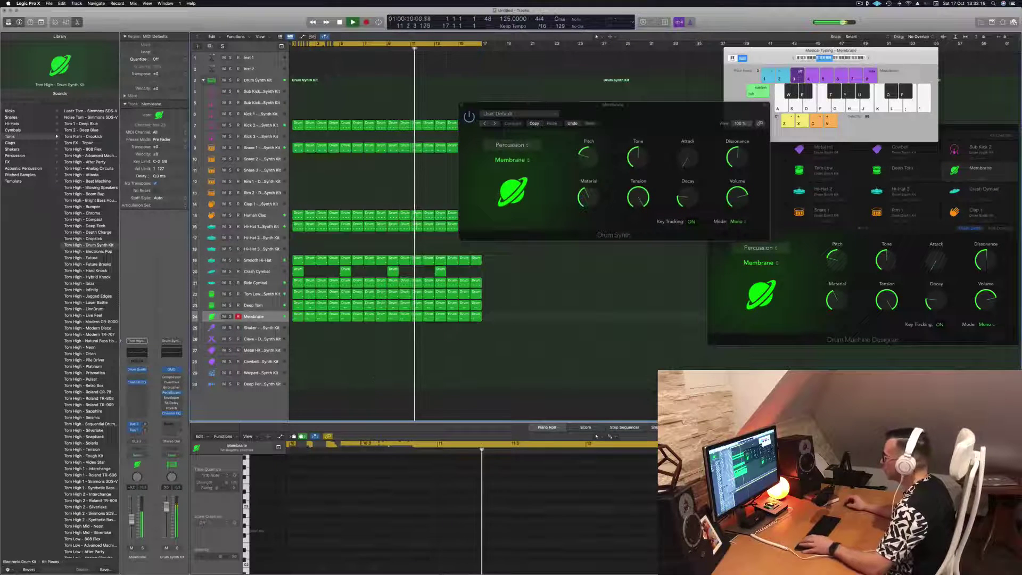
Set Membrane's pitch to its middle setting, lower its channel volume slightly, and close its Drum Synth window.
left_click_drag(587, 156, 578, 127)
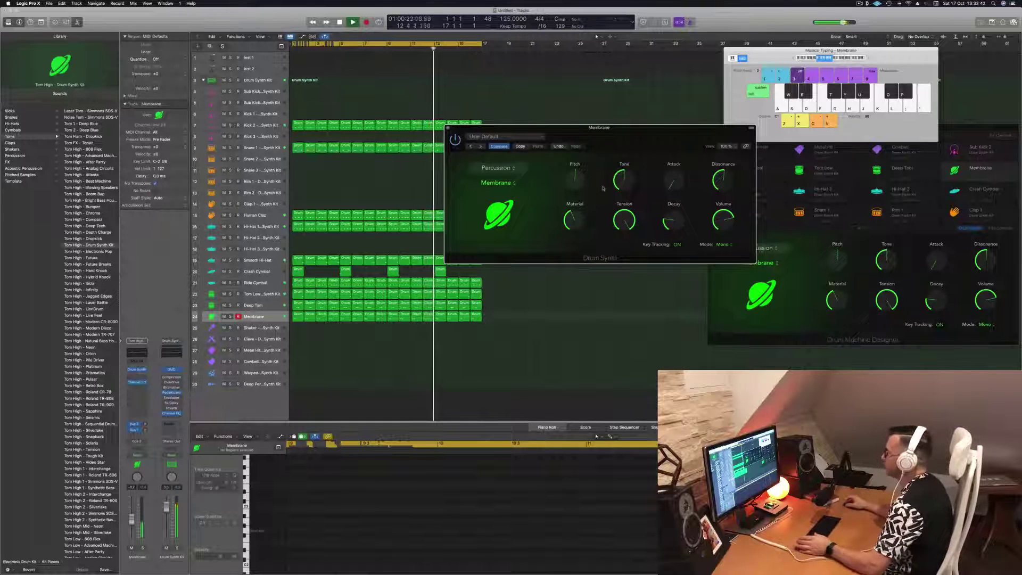
left_click_drag(646, 138, 707, 202)
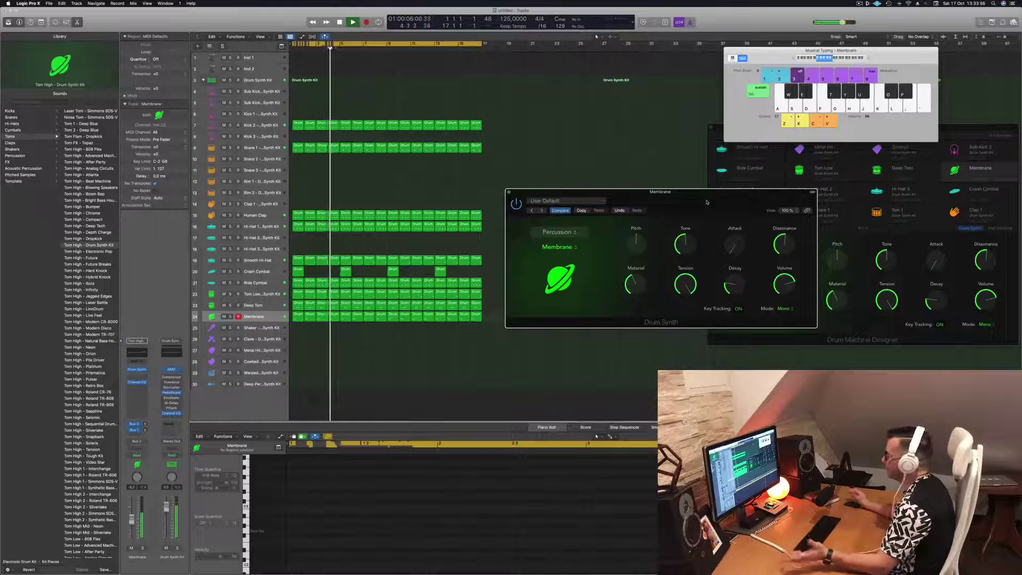
left_click_drag(706, 201, 686, 208)
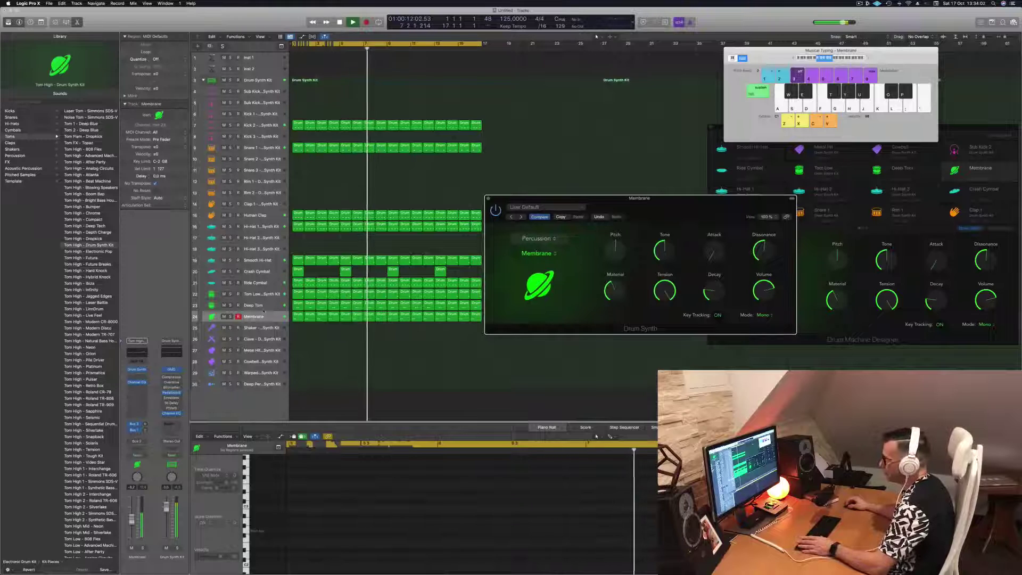
key("Up")
key("Down")
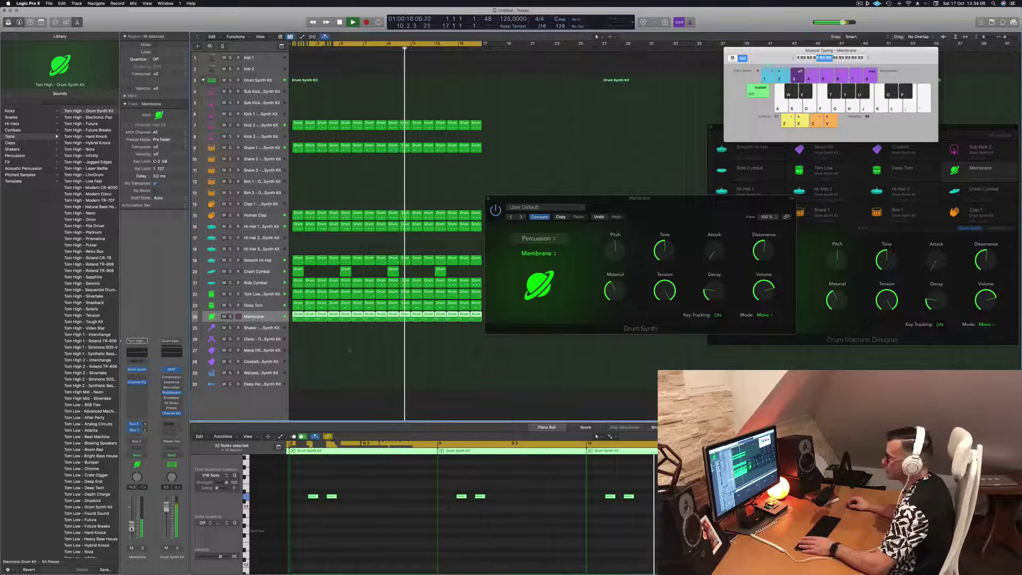
left_click_drag(639, 198, 632, 204)
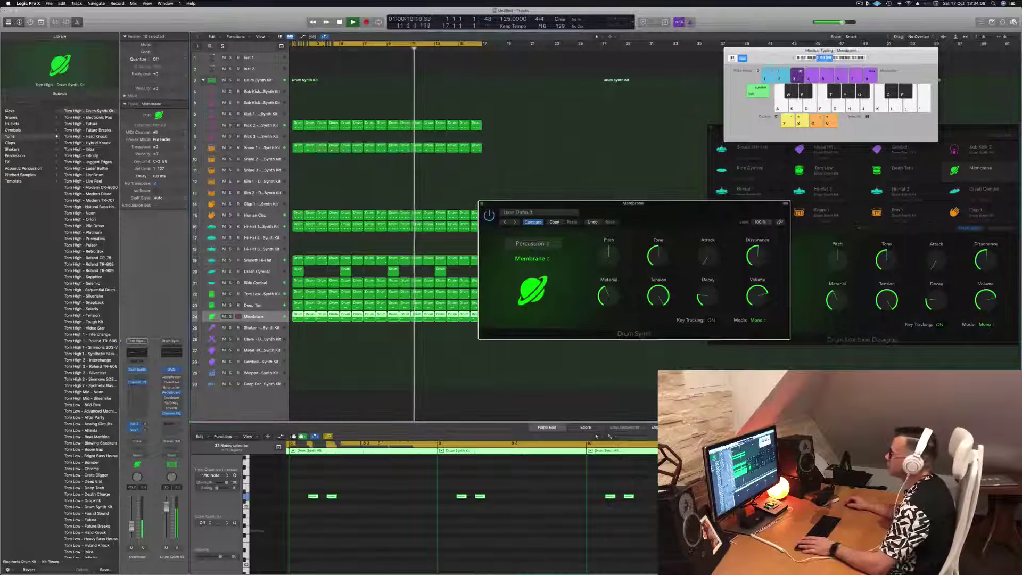
left_click(481, 204)
Insert a stereo-format Stereo Delay on the Human Clap channel with its default settings and close the plug-in window.
left_click(265, 218)
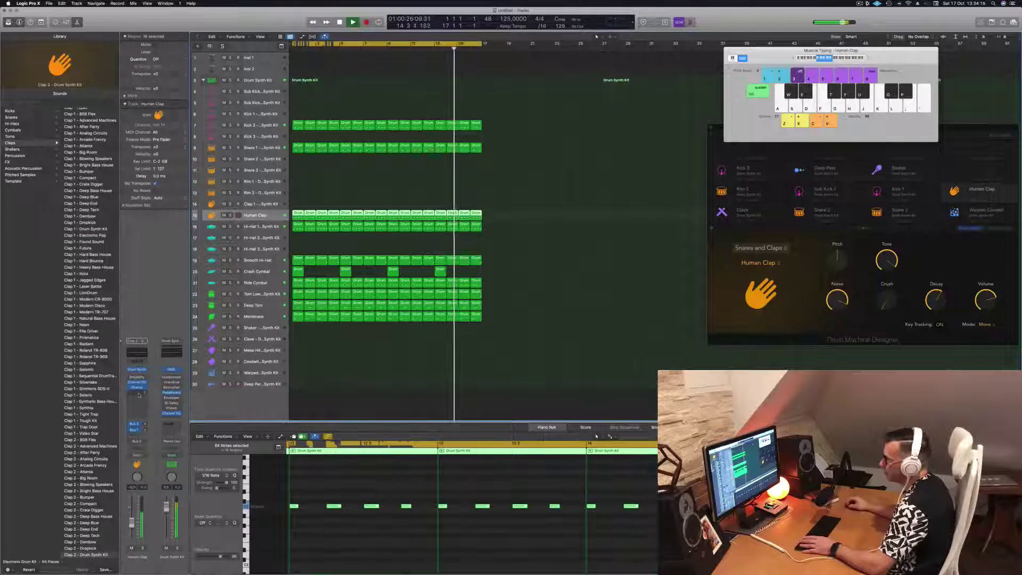
left_click(138, 394)
mouse_move(159, 452)
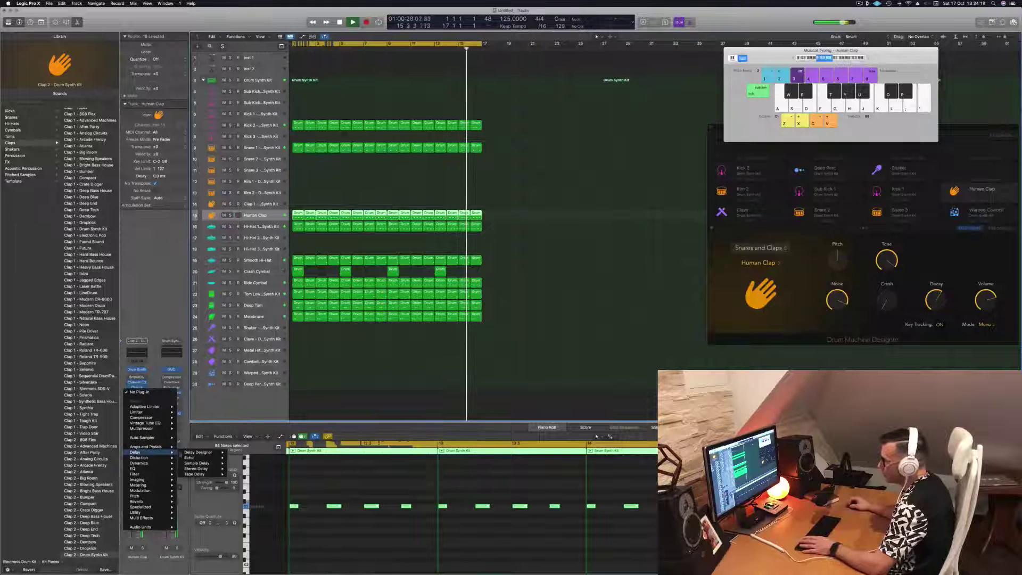
mouse_move(198, 454)
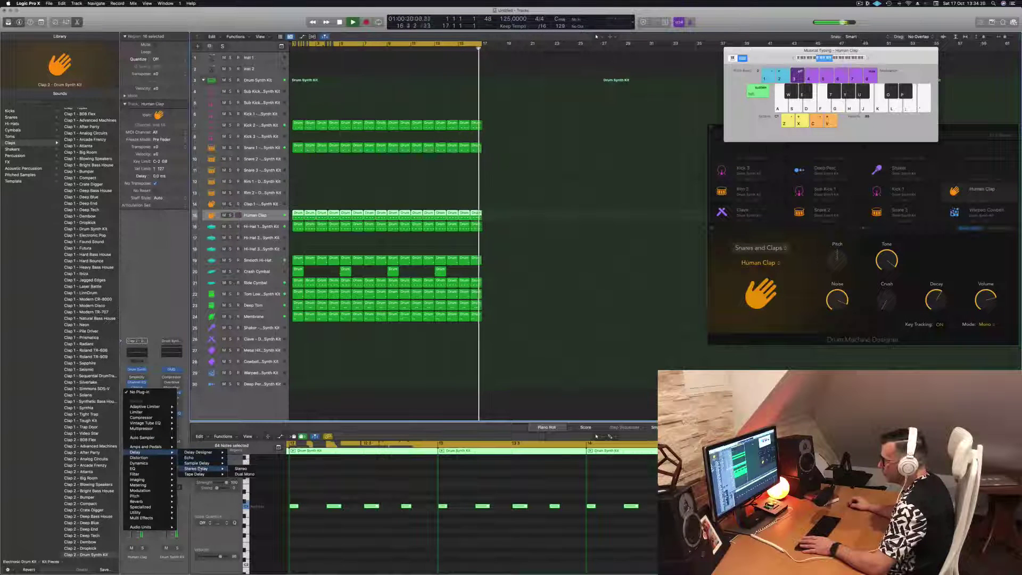
left_click(241, 452)
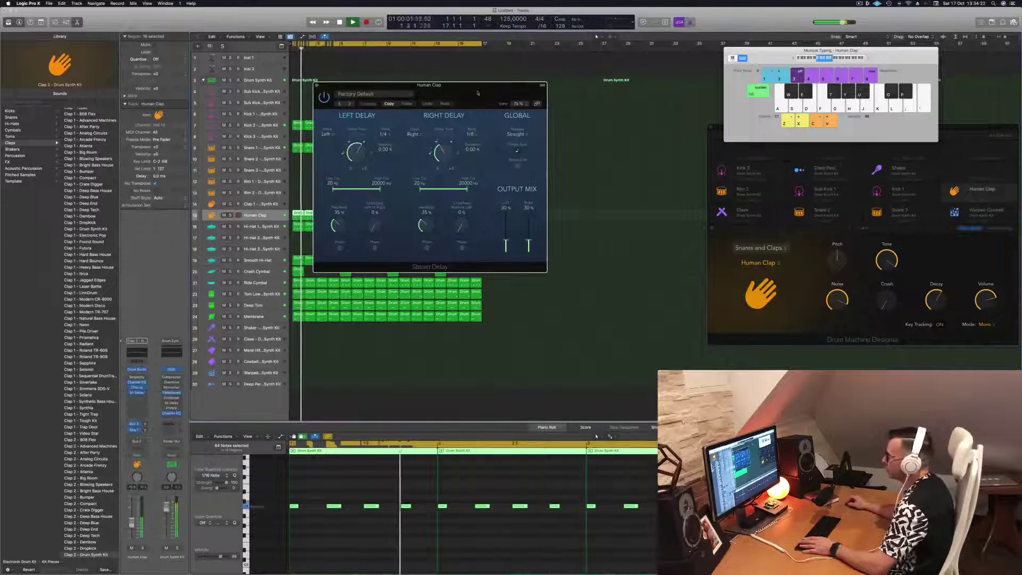
left_click_drag(474, 87, 687, 174)
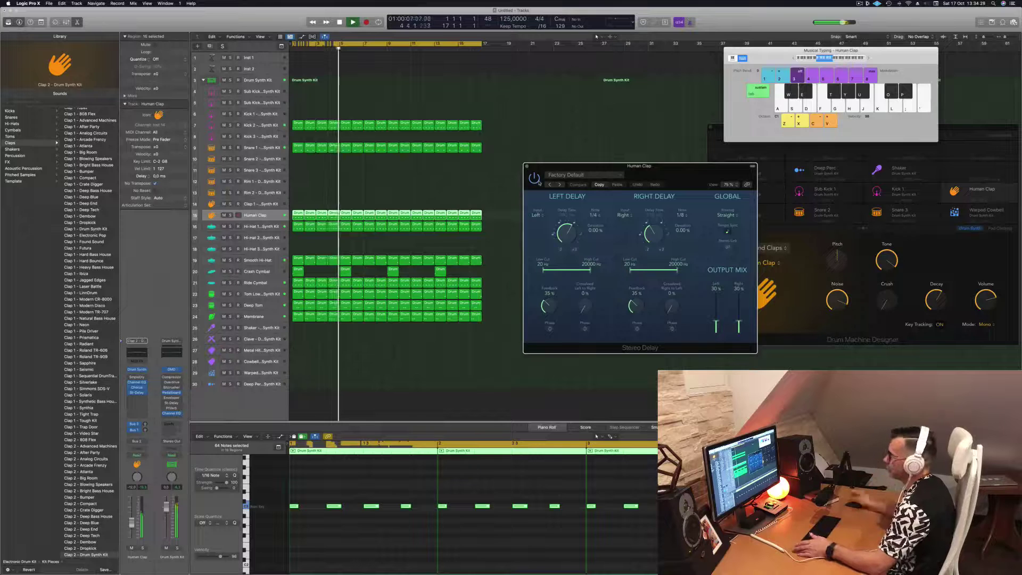
left_click_drag(676, 169, 662, 169)
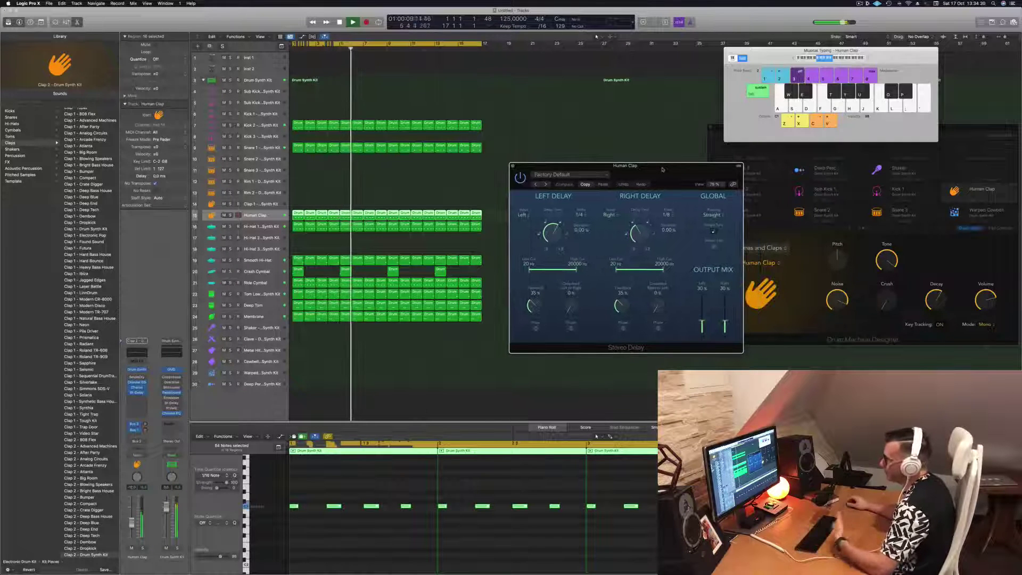
key("super+w")
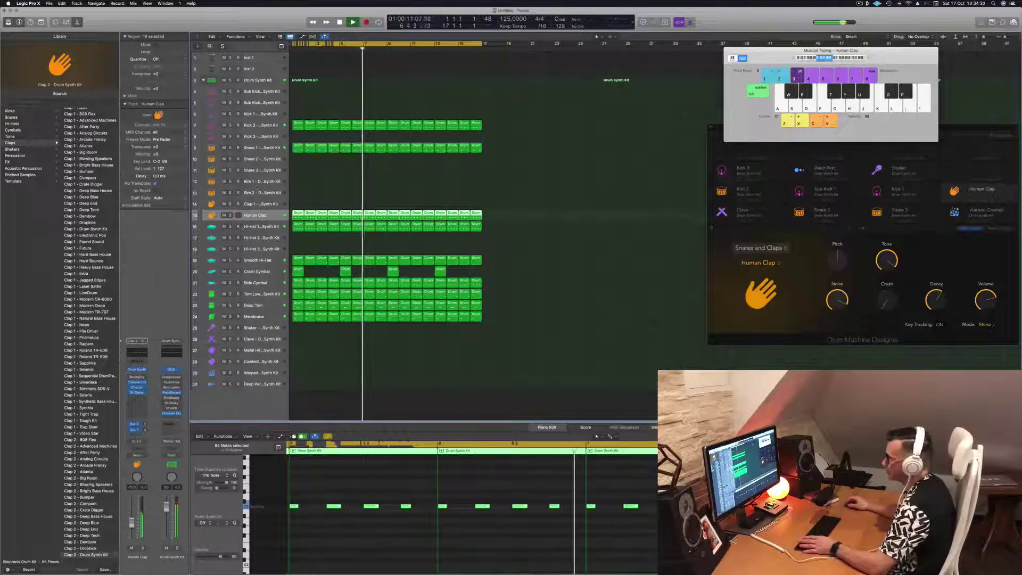
left_click(632, 292)
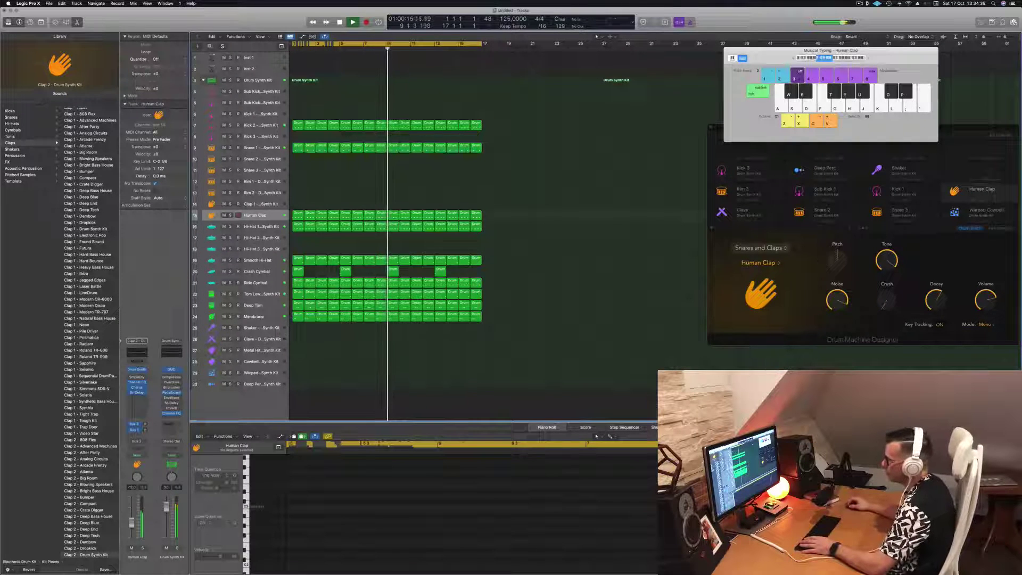
Move the first Human Clap region to the Shaker track and copy its four notes an eighth note later.
left_click(254, 316)
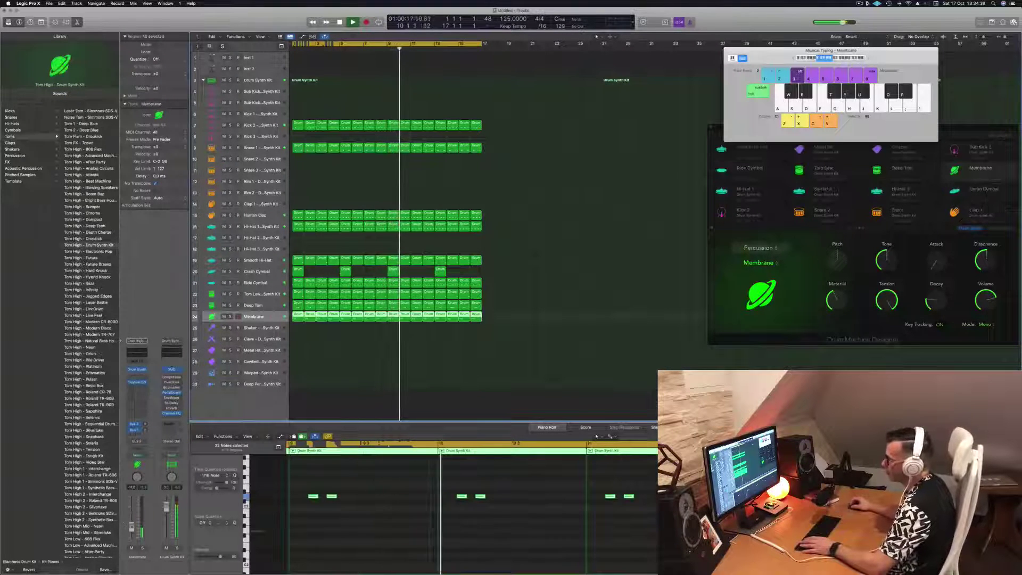
left_click(297, 344)
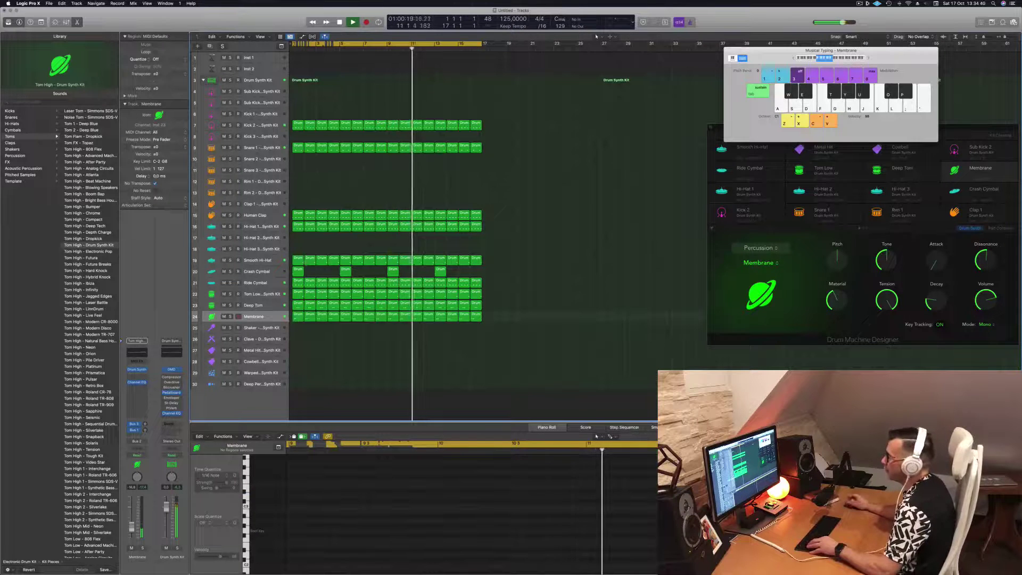
left_click(299, 213)
left_click_drag(299, 213, 296, 333)
key("space")
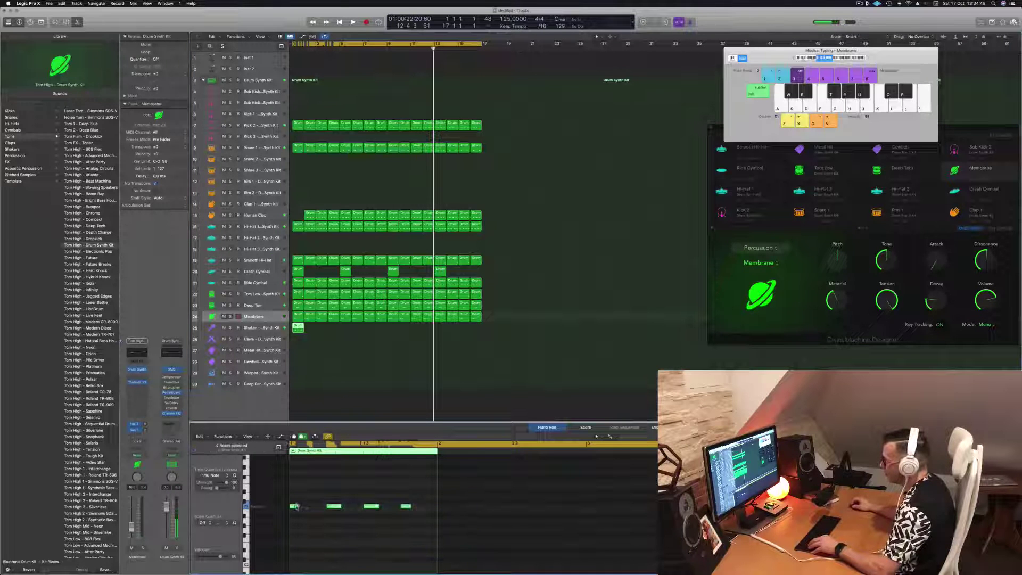
left_click_drag(296, 507, 316, 513)
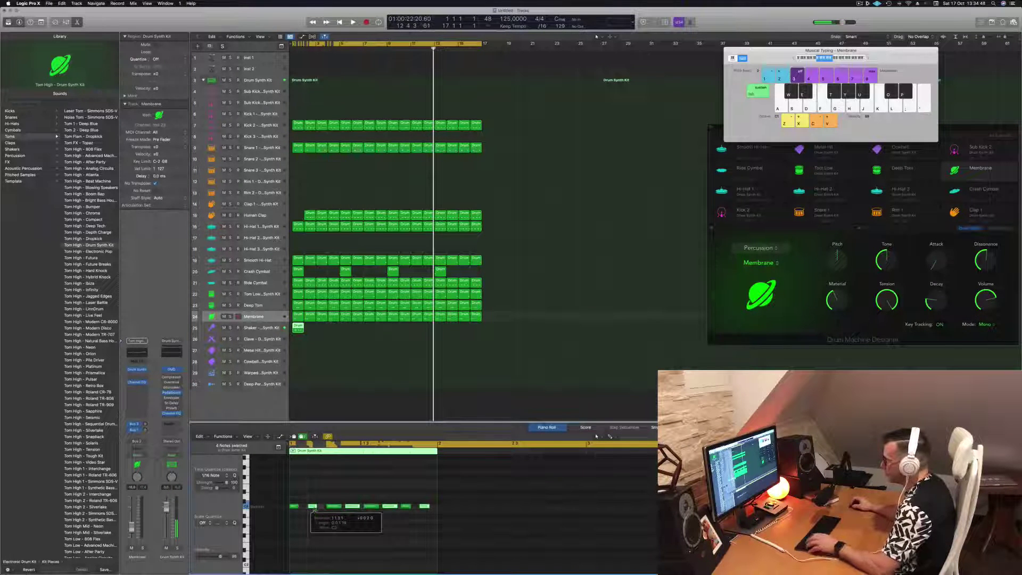
key("space")
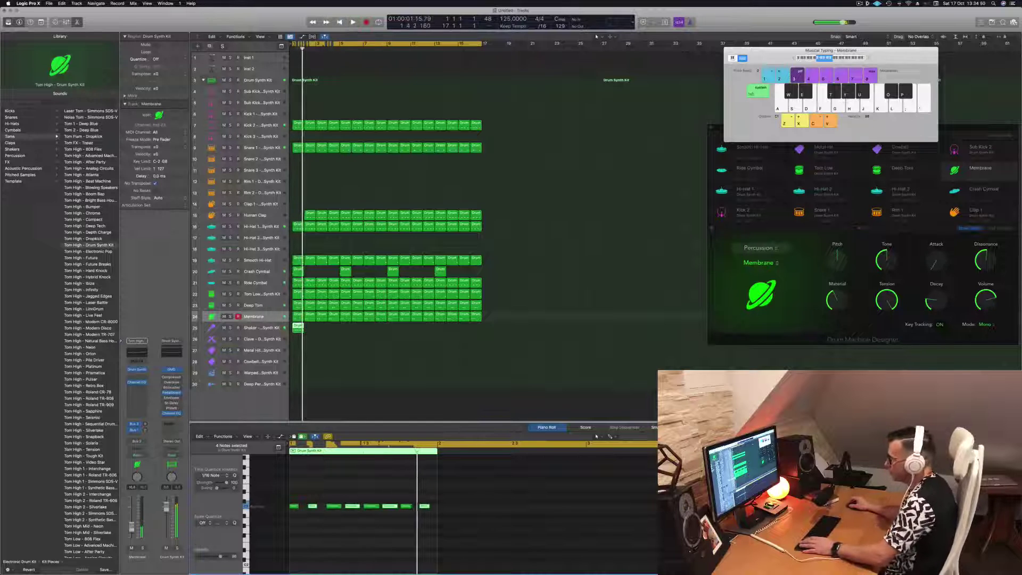
Duplicate the Shaker region to fill all 16 bars and play the beat.
left_click(298, 328)
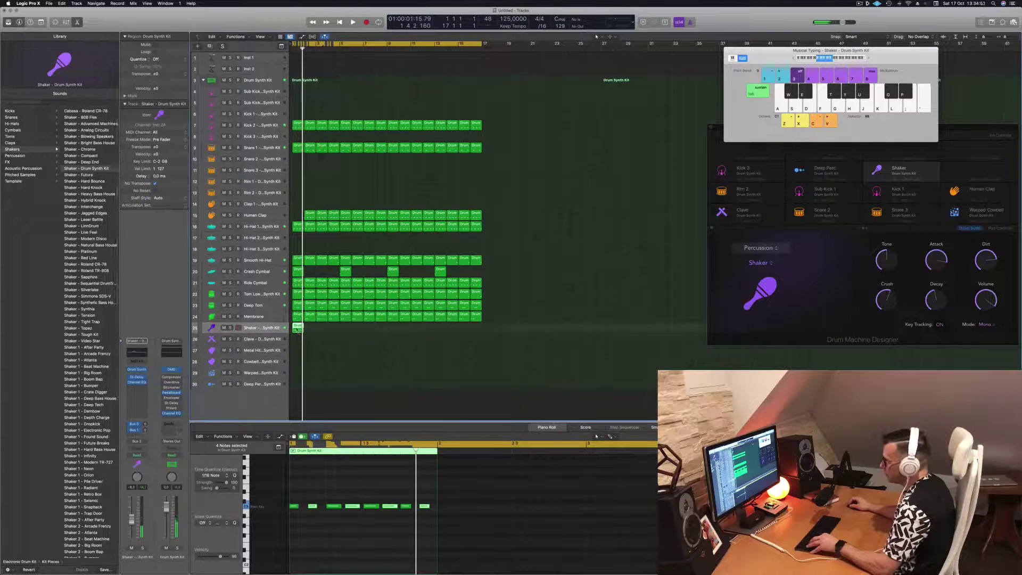
left_click_drag(298, 330, 405, 328)
key("space")
Open the Shaker channel's Drum Synth and lower its Decay well below the middle setting while playing the beat from the start.
left_click(271, 331)
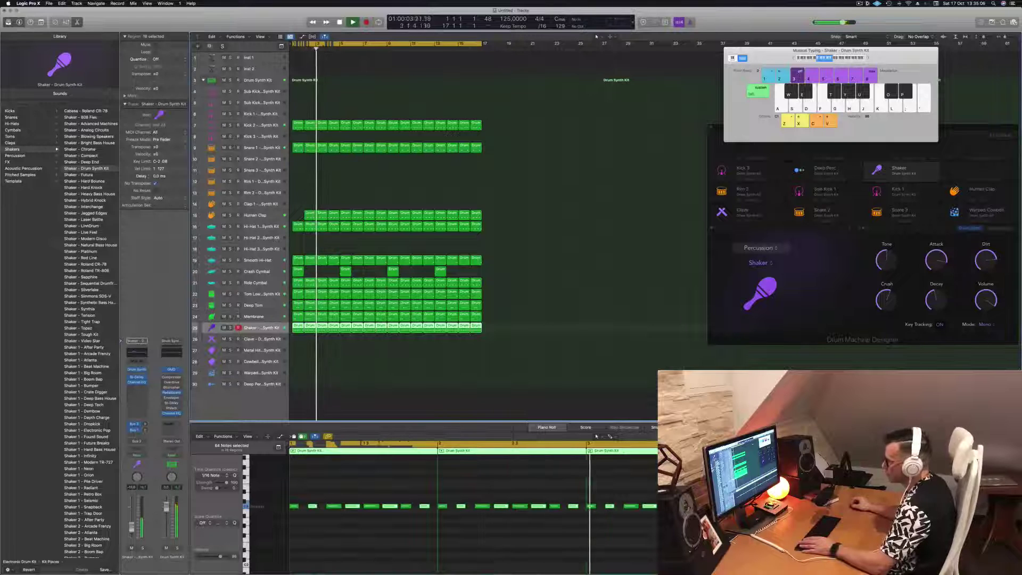
left_click(138, 370)
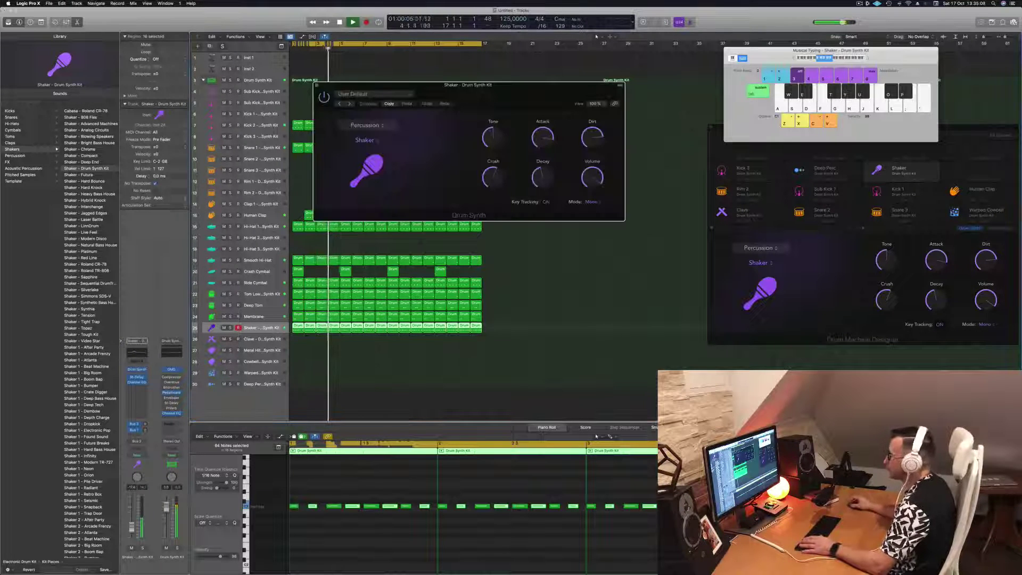
key("space")
left_click_drag(475, 90, 473, 98)
key("Return")
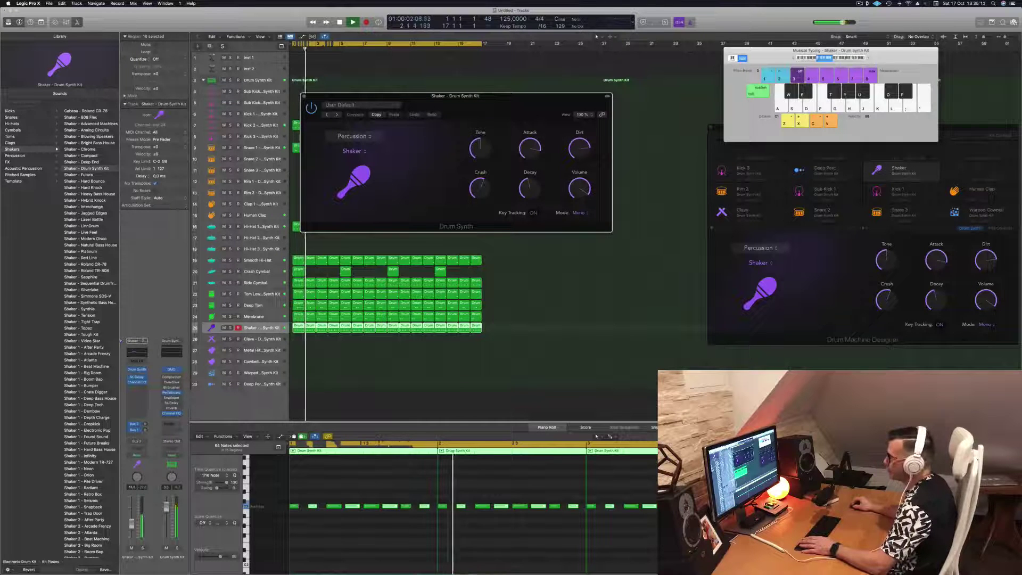
key("Return")
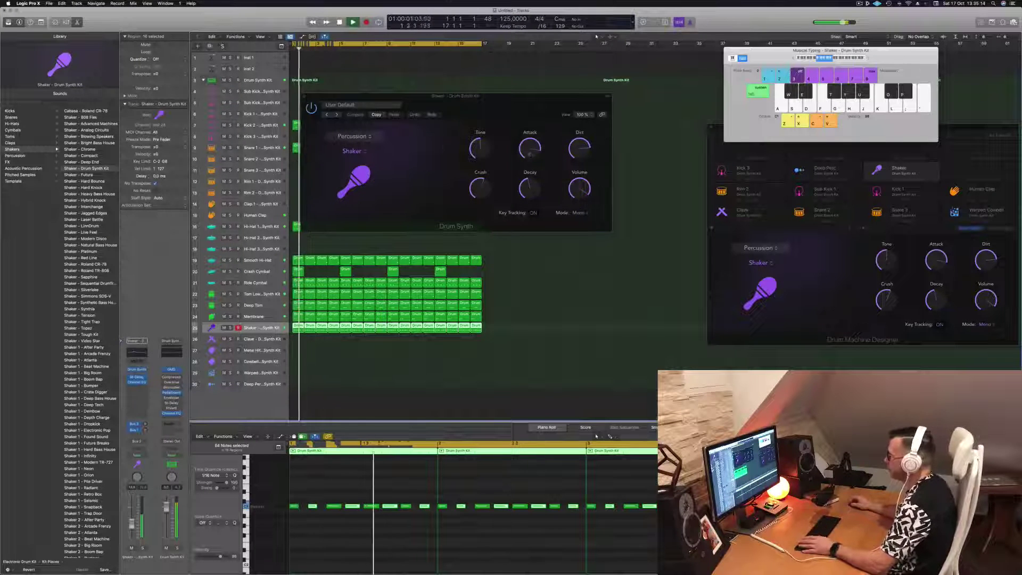
left_click_drag(526, 189, 529, 218)
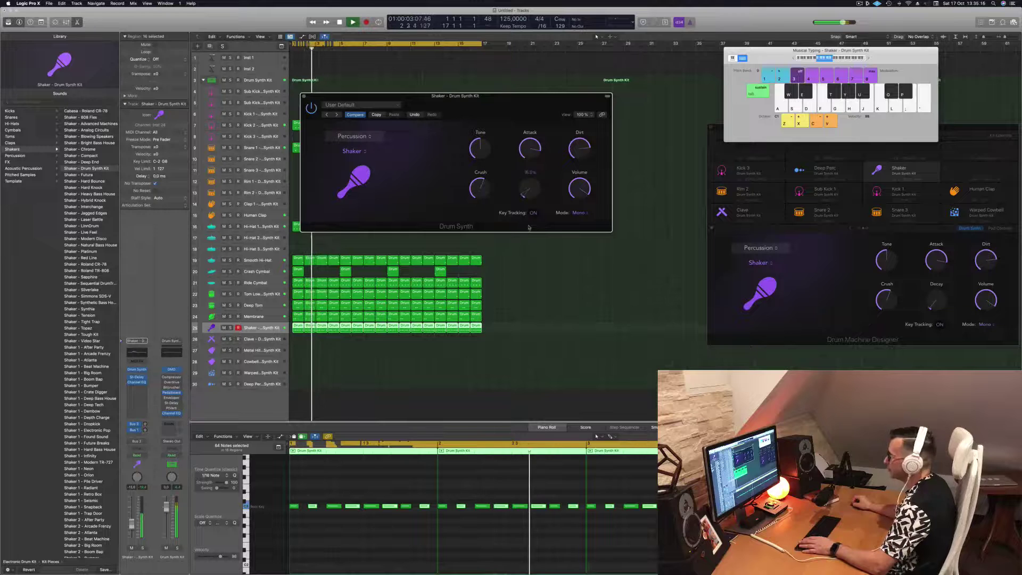
key("Return")
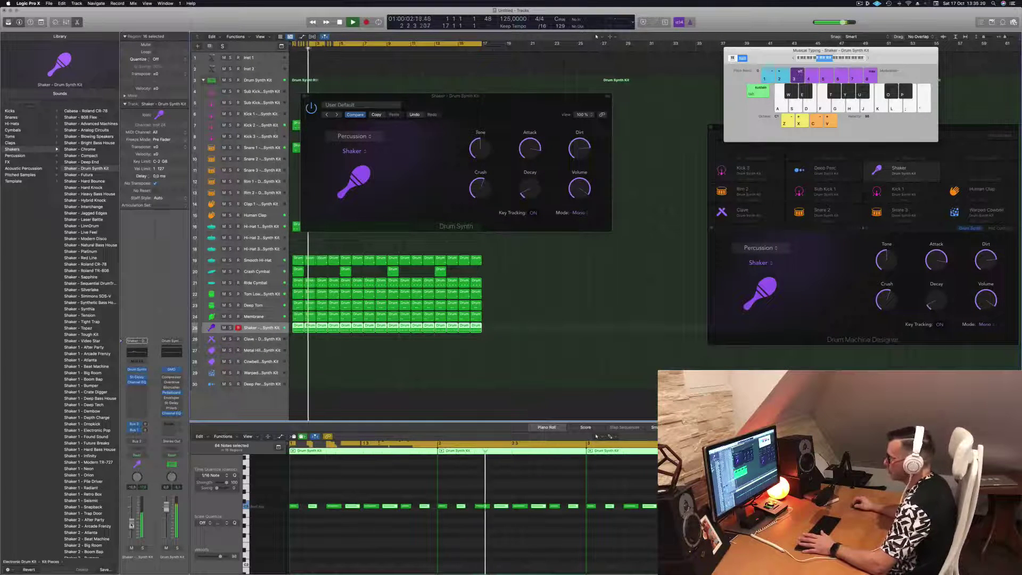
Mute and unmute the Shaker channel to compare the beat with and without it, and close its Drum Synth window.
left_click(131, 548)
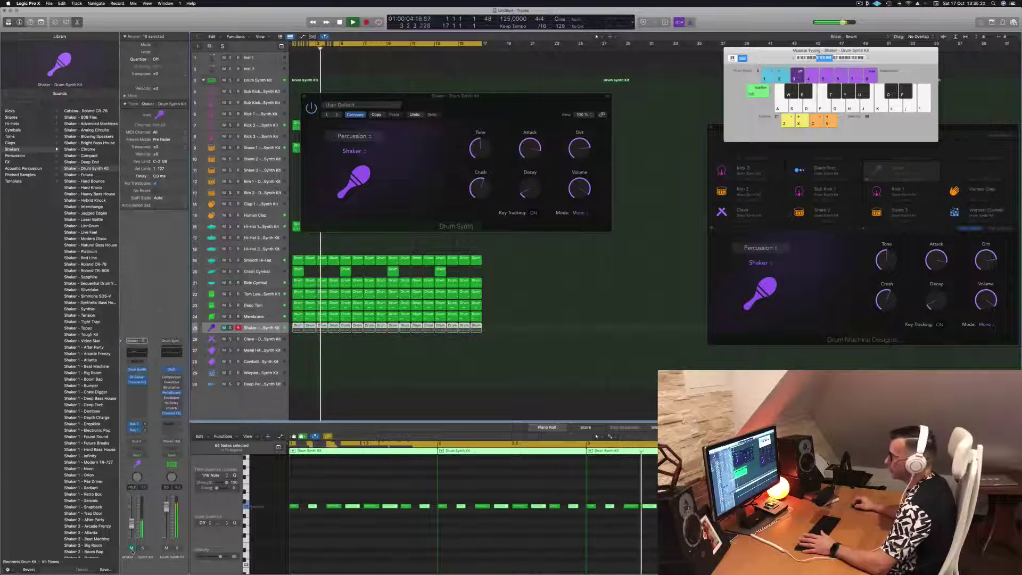
left_click(132, 548)
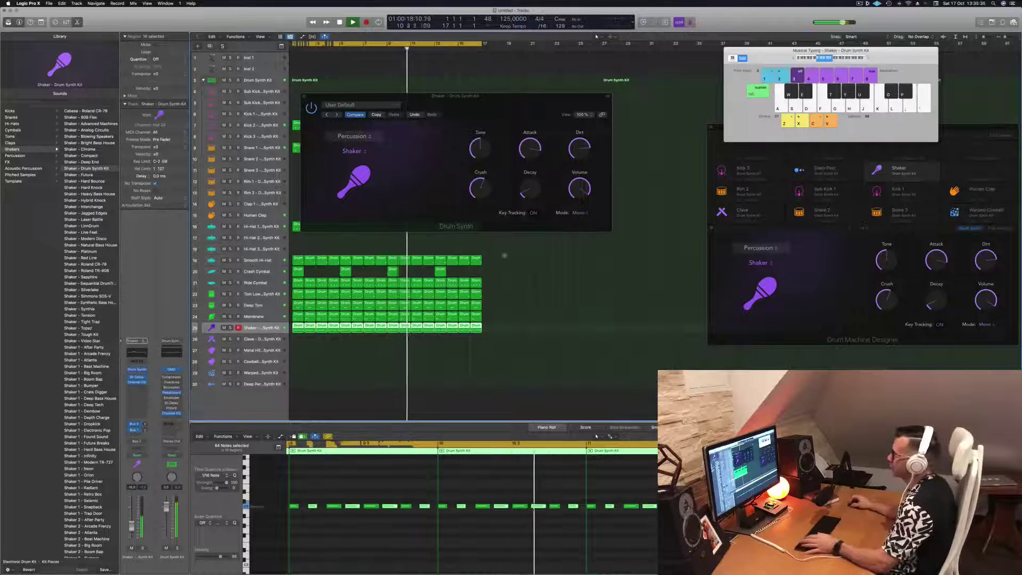
left_click_drag(519, 99, 555, 206)
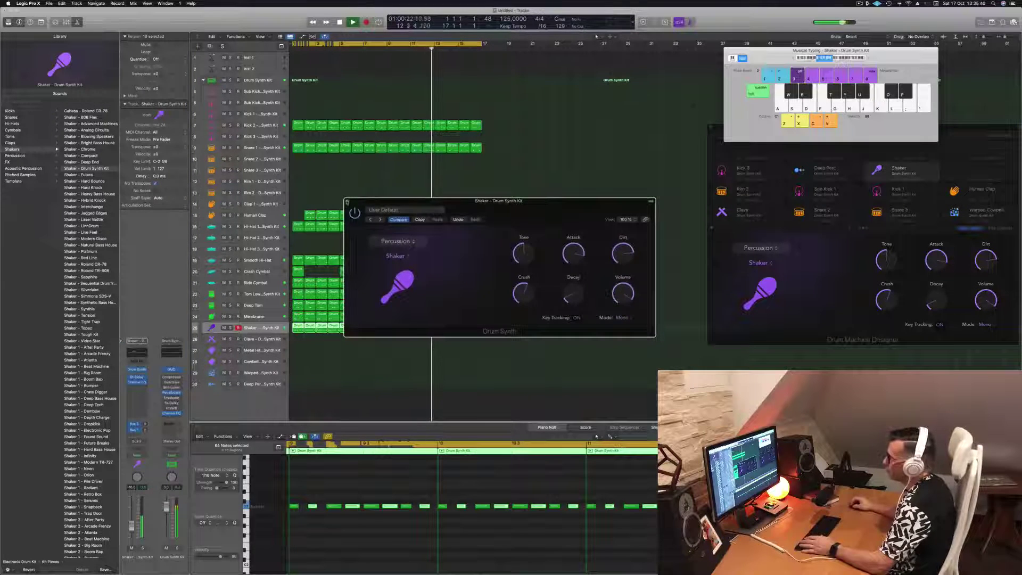
left_click(346, 202)
left_click(363, 181)
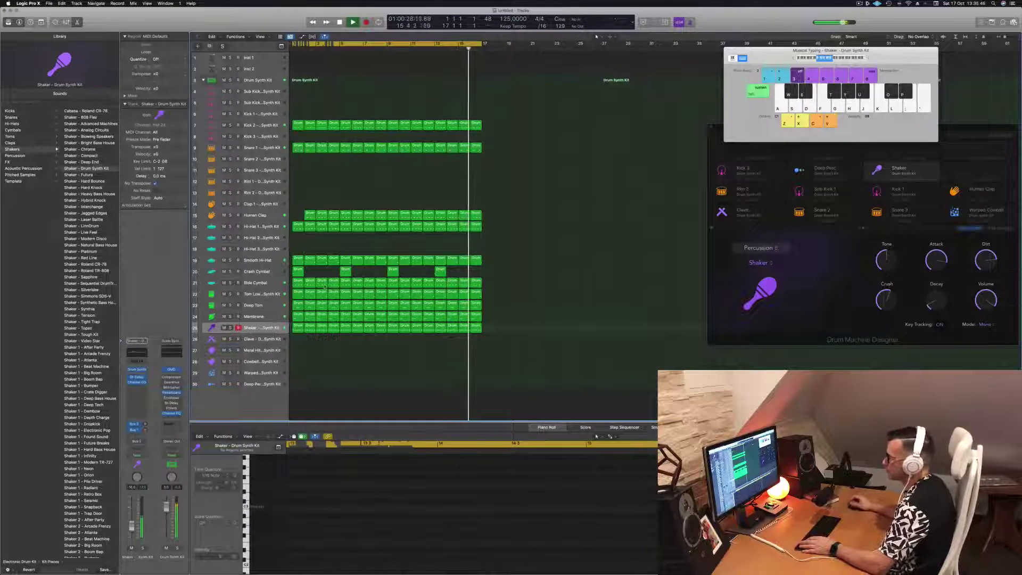
Copy the first Crash Cymbal region to bar 2 of the Clave track, move its note to the Clave pitch, and play the beat.
left_click(296, 272)
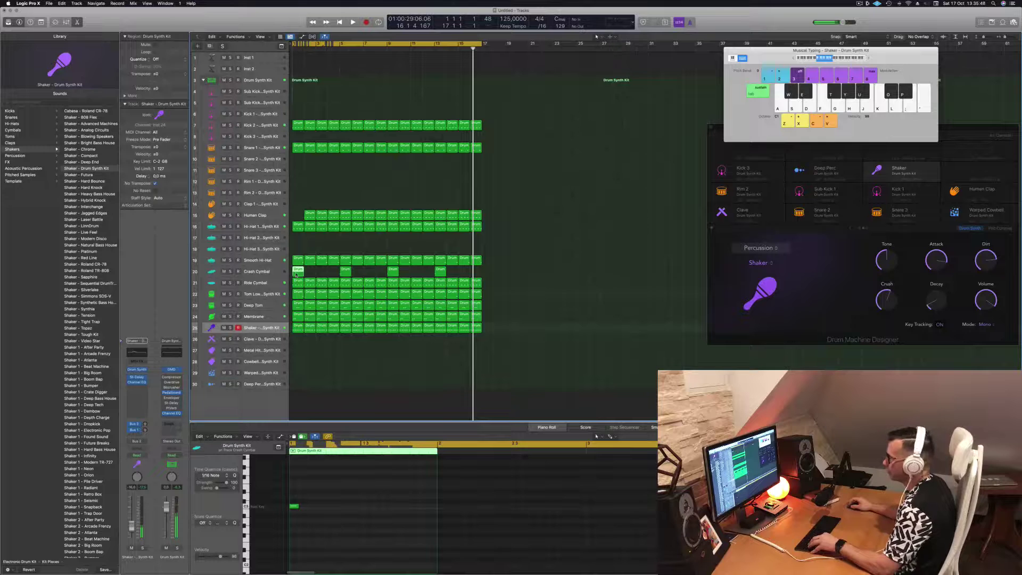
left_click_drag(296, 274, 309, 339)
key("space")
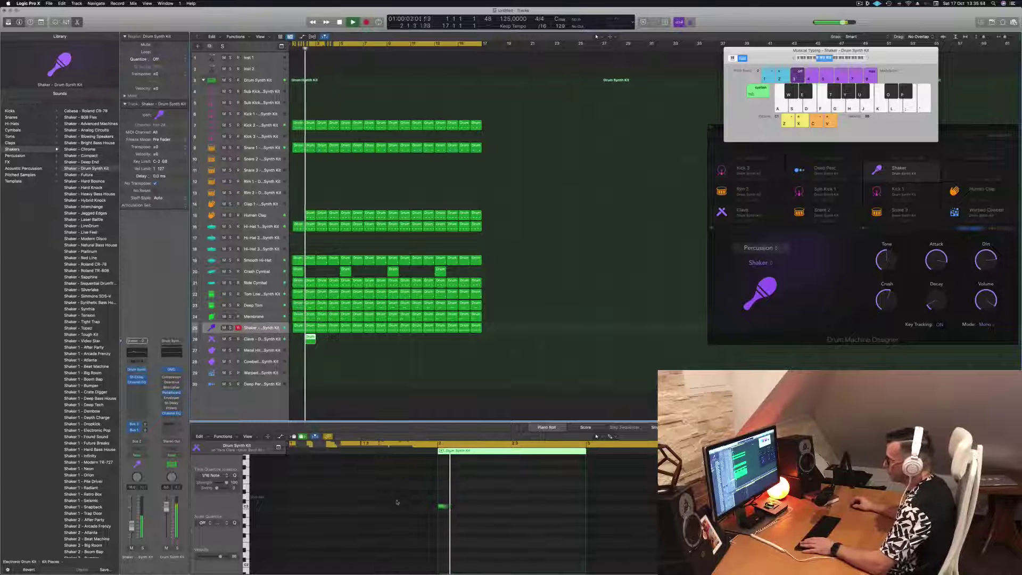
left_click_drag(418, 490, 457, 519)
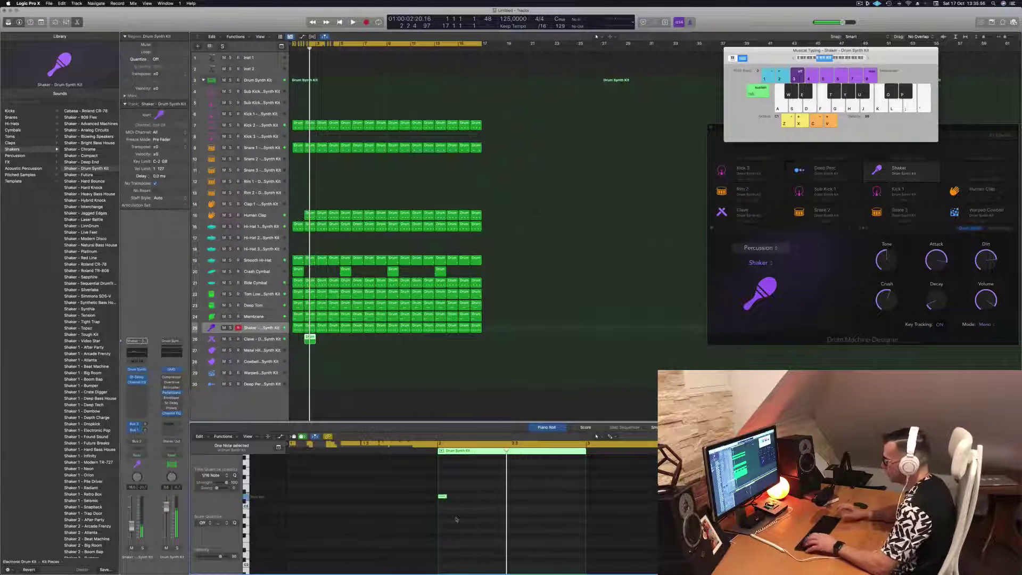
key("space")
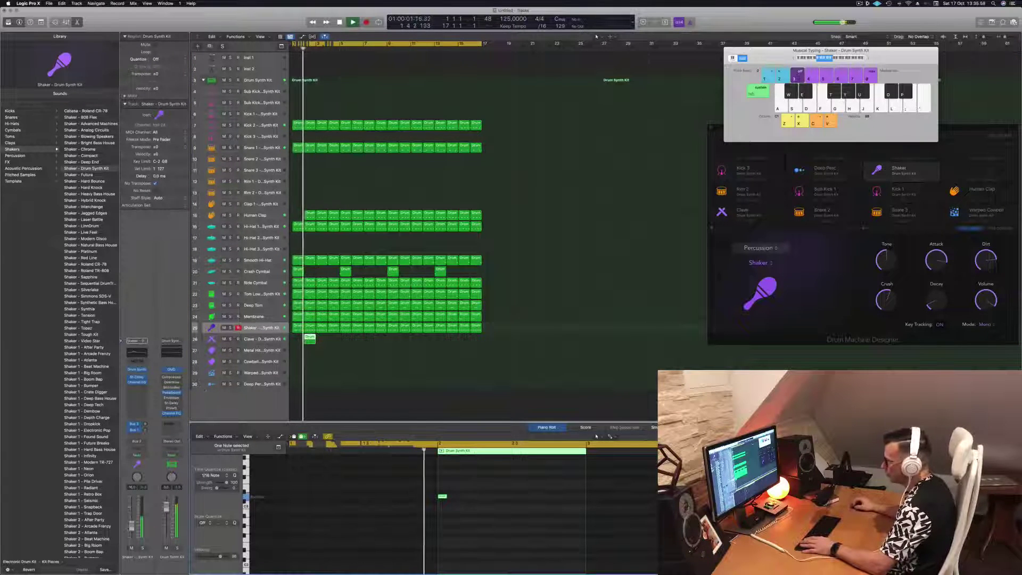
Select the Clave track and copy its region to every second bar through bar 16.
key("Down")
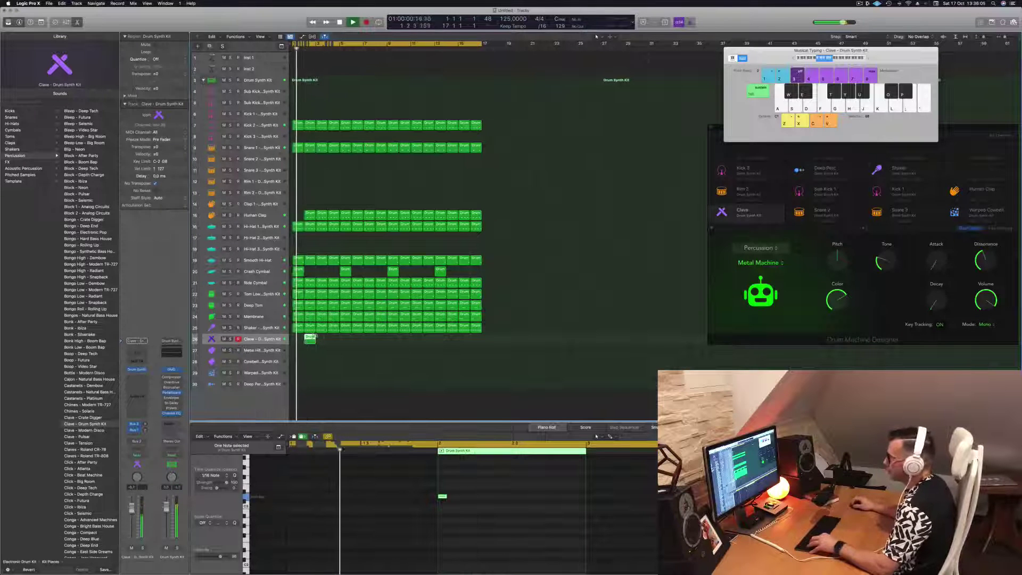
left_click_drag(311, 338, 405, 344)
key("super+Left")
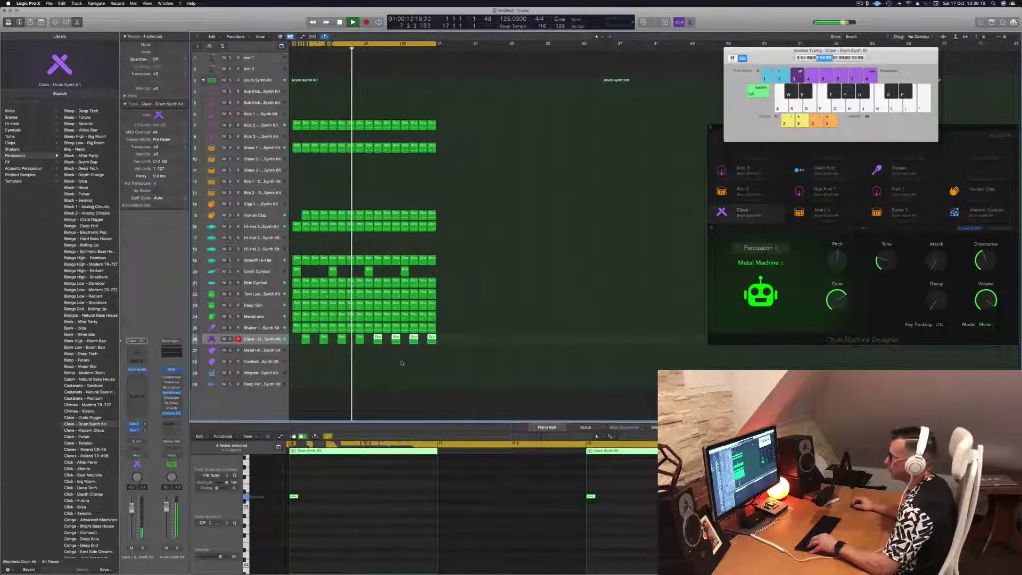
left_click(396, 359)
key("super+Up")
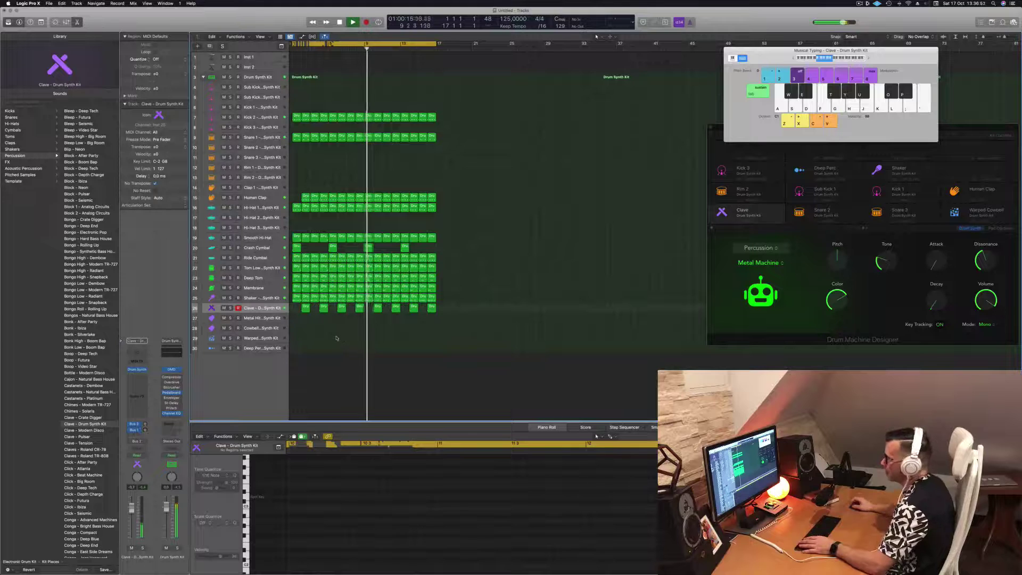
Stop playback, select the Cowbell track to audition its sound, and play the beat from the start.
key("space")
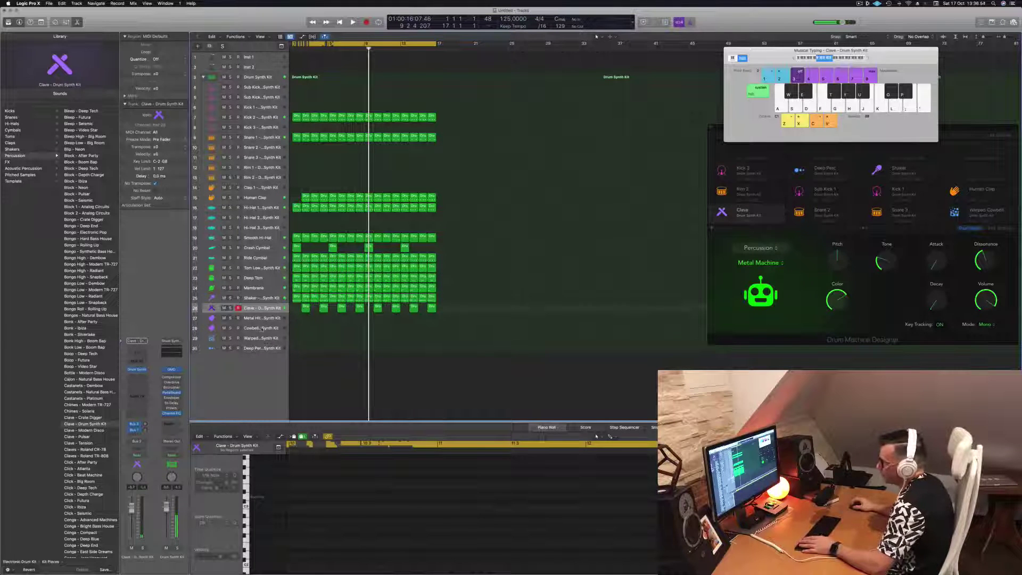
left_click(262, 329)
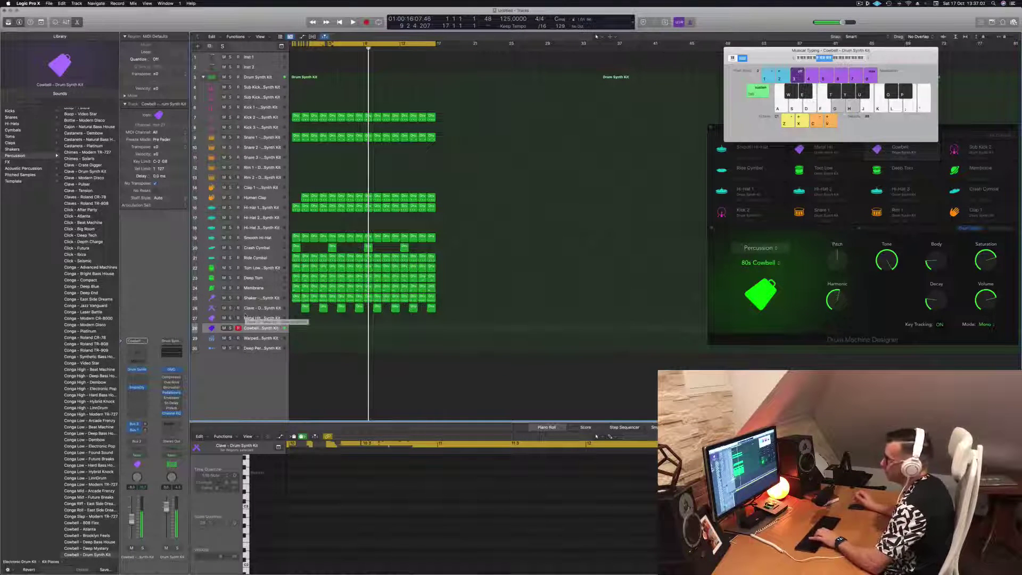
key("Return")
key("space")
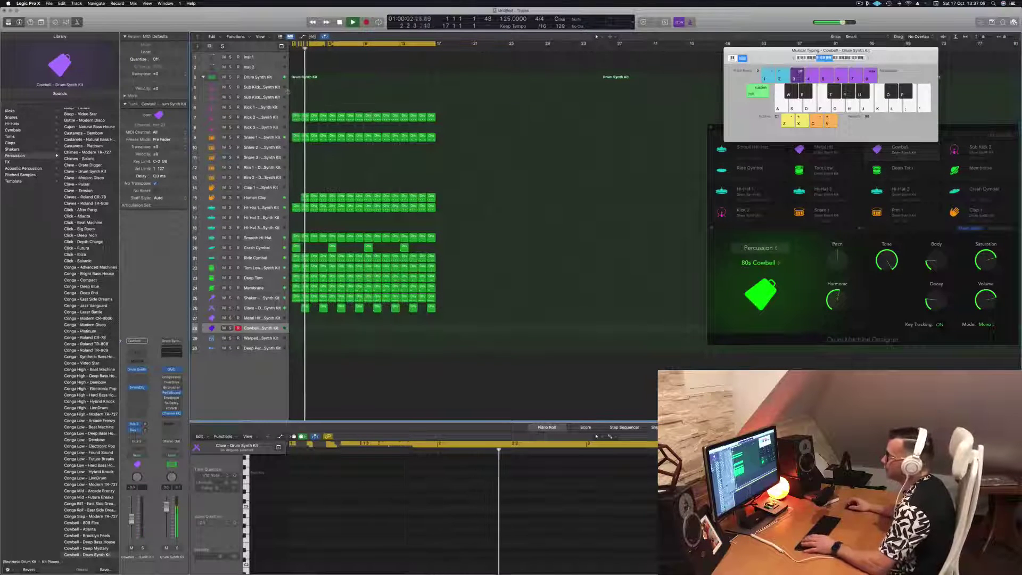
Select the Kick 2 track and raise its channel volume while the beat plays.
left_click(268, 118)
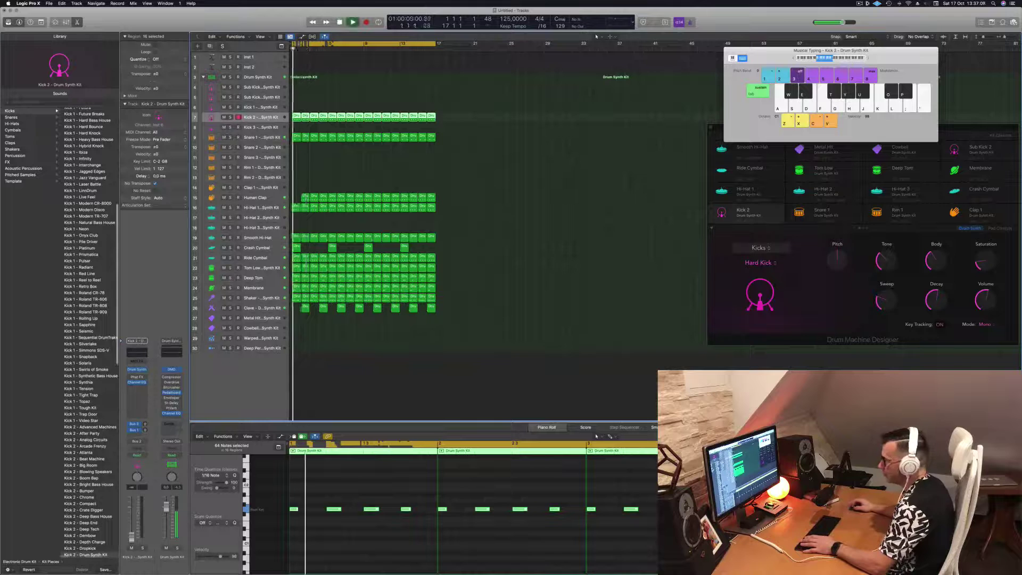
key("space")
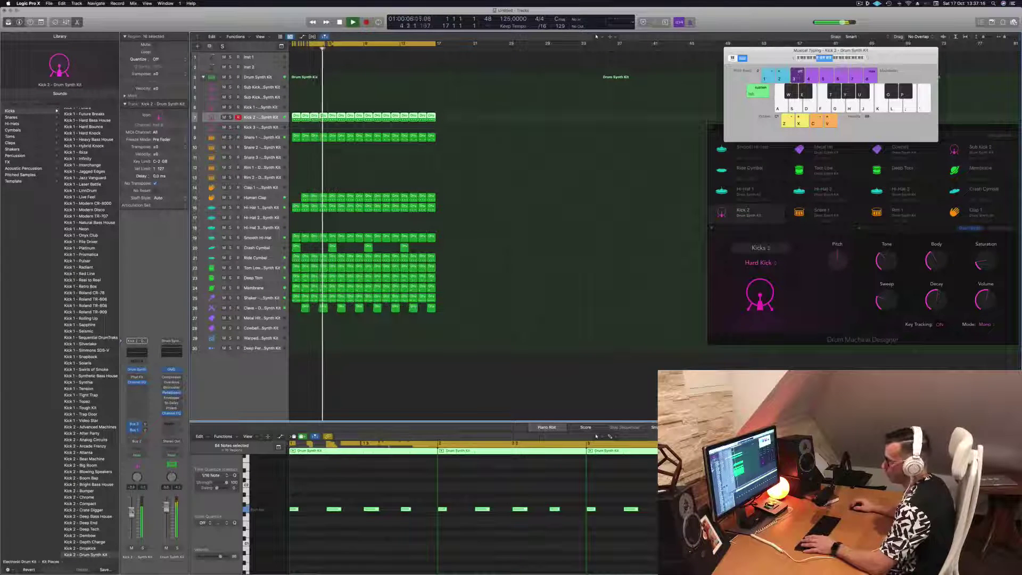
left_click(362, 409)
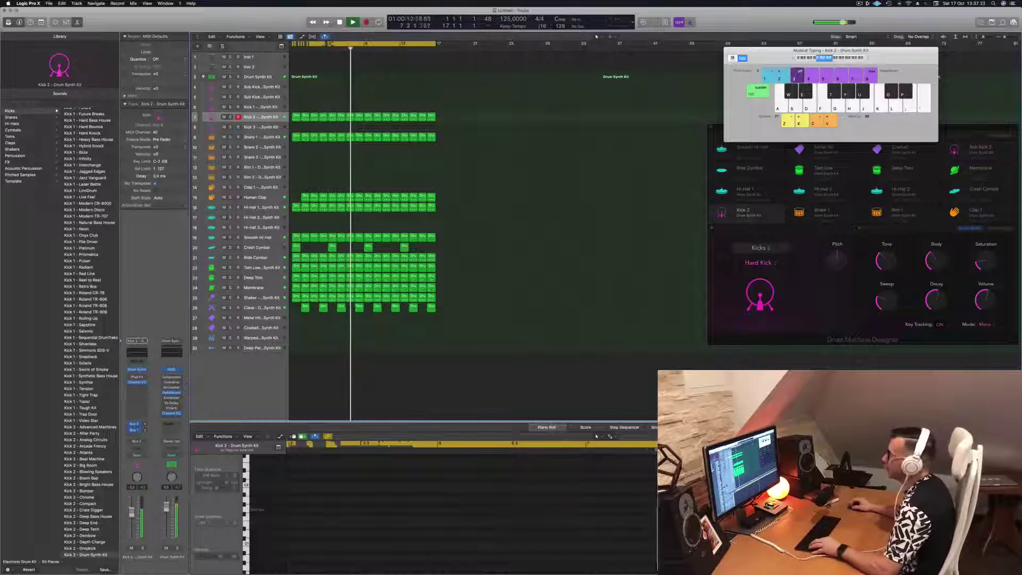
Copy the Human Clap region from bar 2 to the empty bar 1 and return to the start of the beat.
left_click(304, 197)
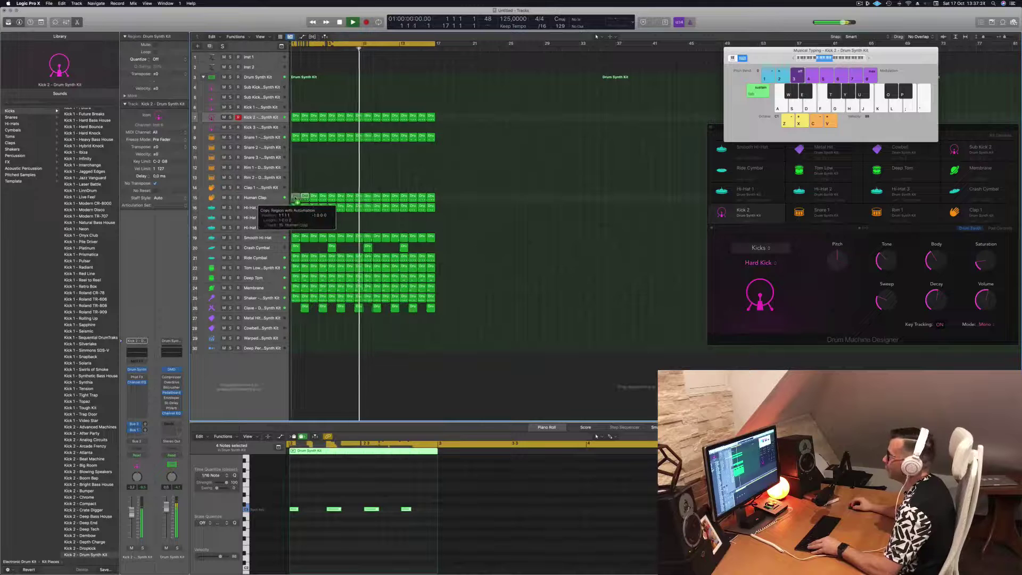
left_click(324, 176)
key("space")
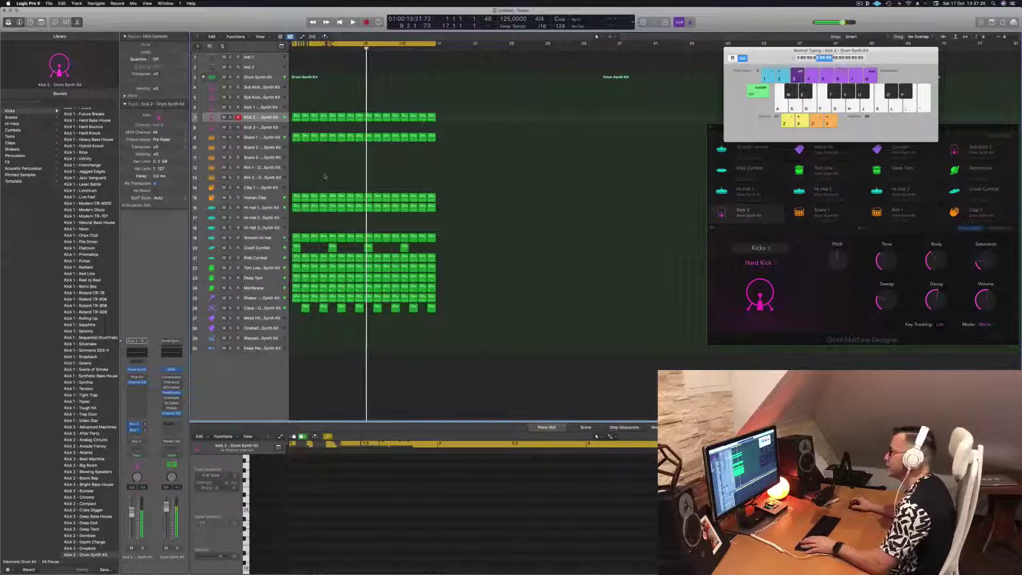
key("Return")
key("space")
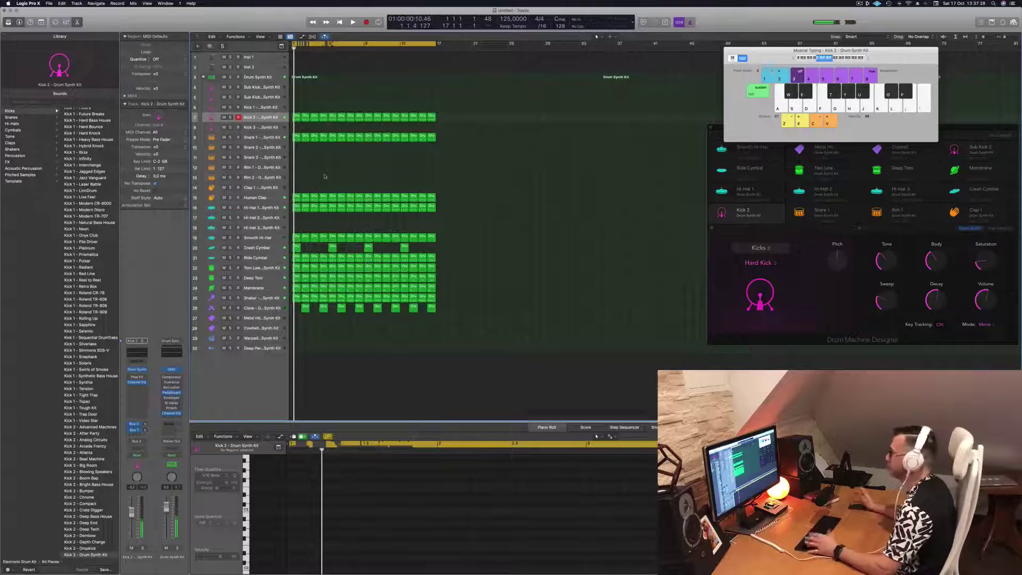